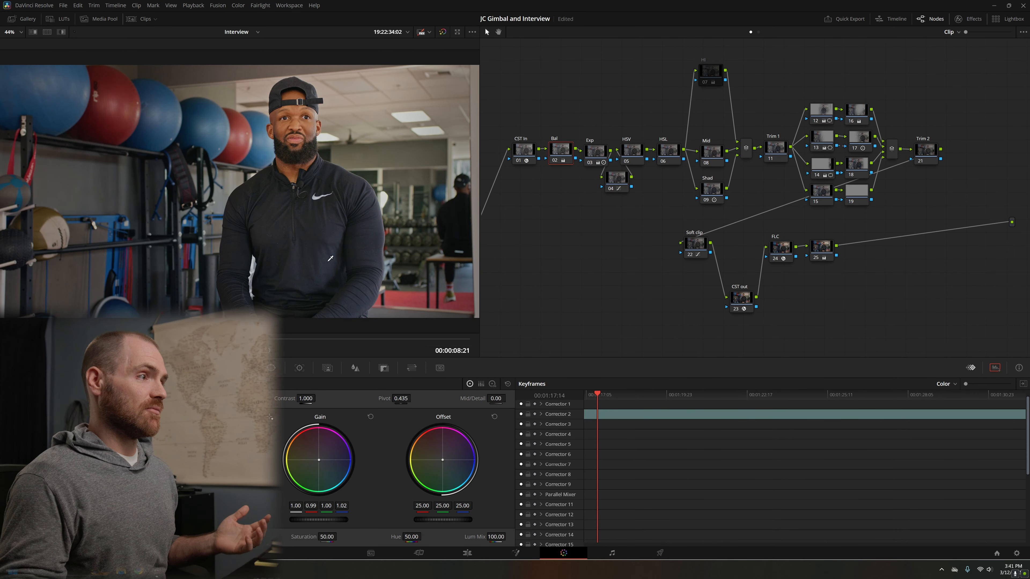
Step: Compare the interview shot with and without its grade by toggling all nodes except CST In and CST out
left_click_drag(550, 111, 954, 280)
key("ctrl+d")
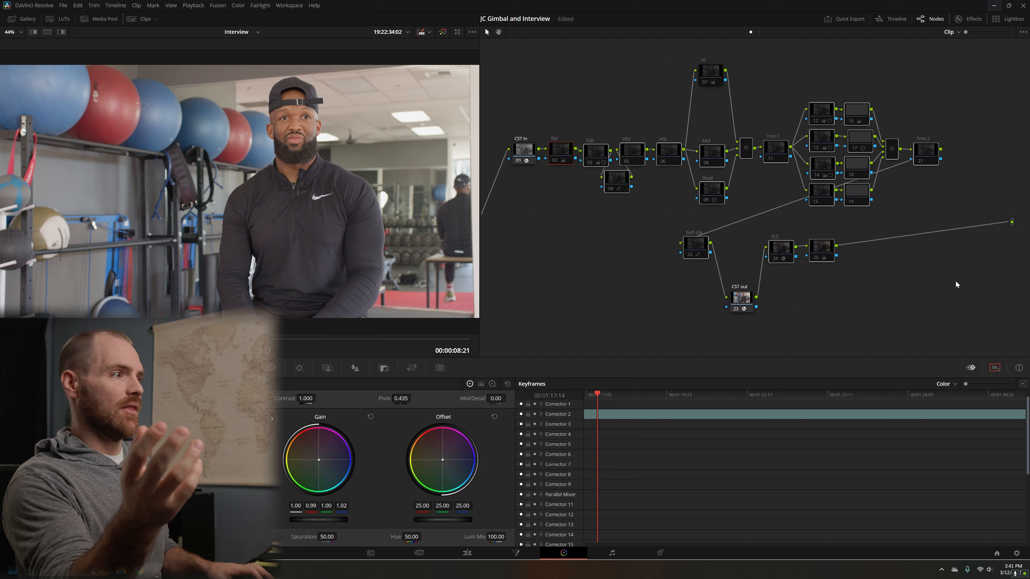
key("ctrl+d")
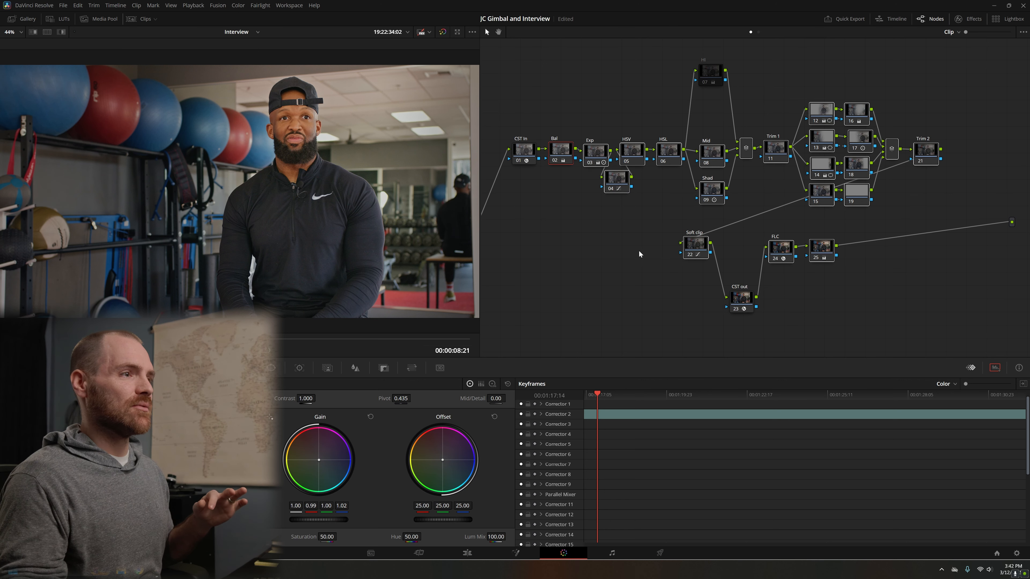
left_click_drag(507, 106, 964, 344)
left_click(934, 329)
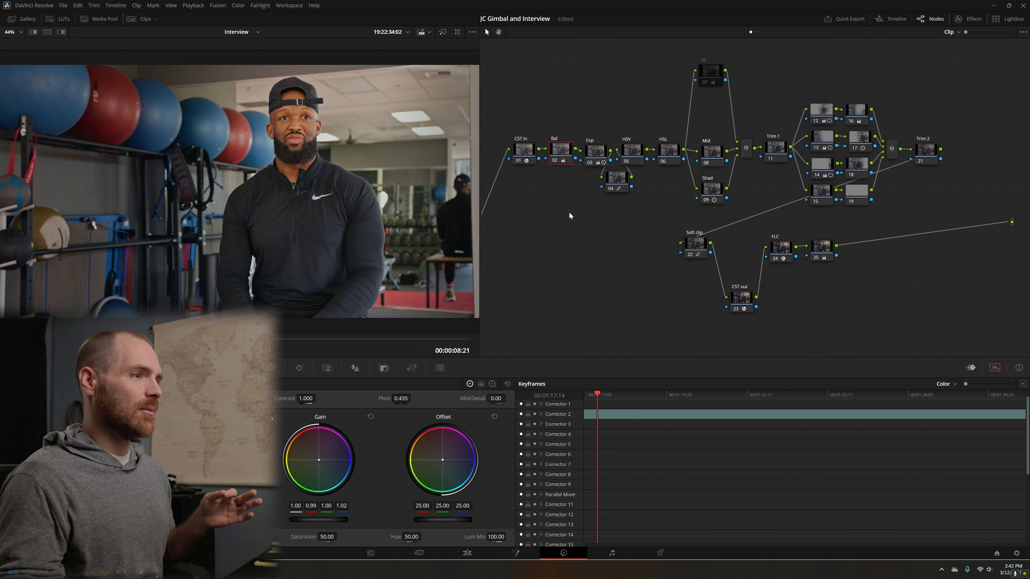
Step: Show the waveform scope in place of the keyframes and select the Exp node
left_click(996, 370)
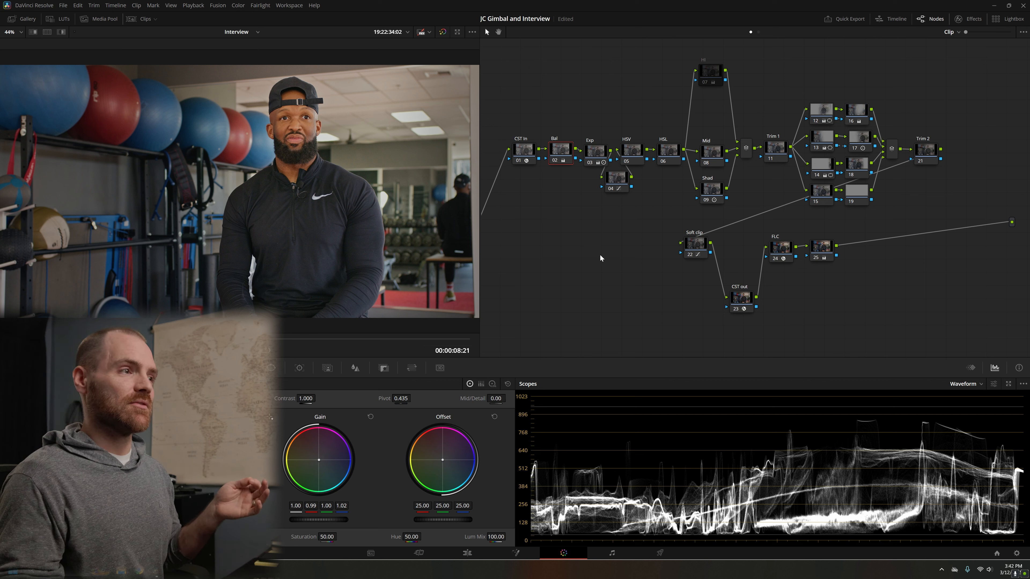
left_click(595, 161)
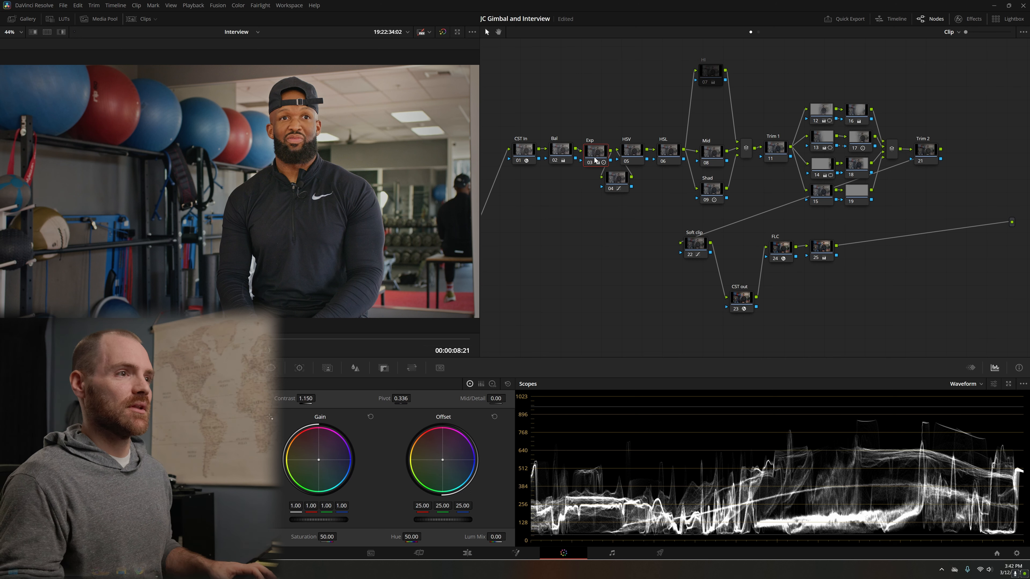
Step: Toggle the parallel nodes 12 to 19 off and on repeatedly to compare their effect on the image and waveform
left_click_drag(786, 80, 890, 221)
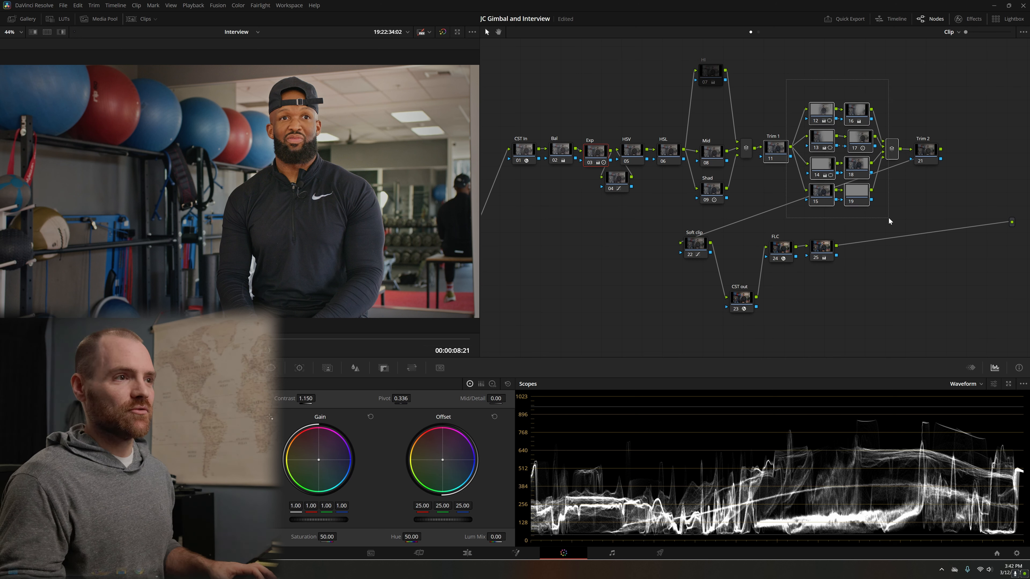
left_click(864, 203)
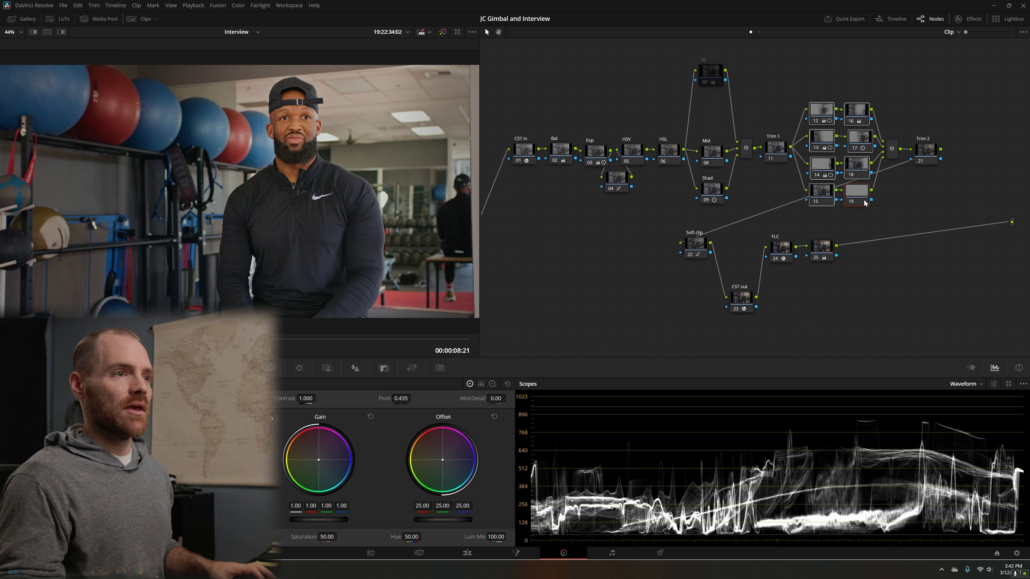
key("ctrl+d")
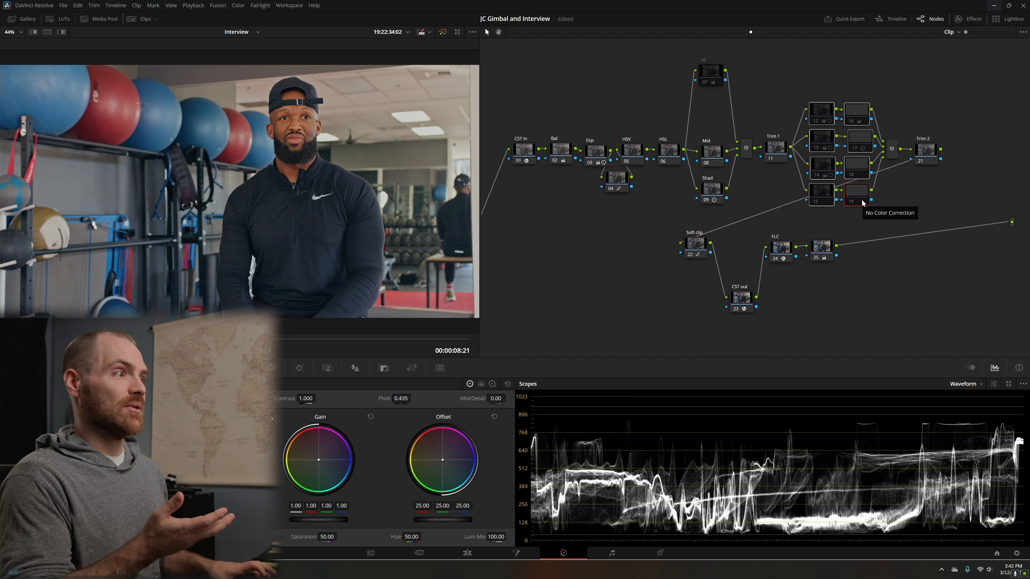
key("ctrl+d")
key("ctrl+d")
key("ctrl+d")
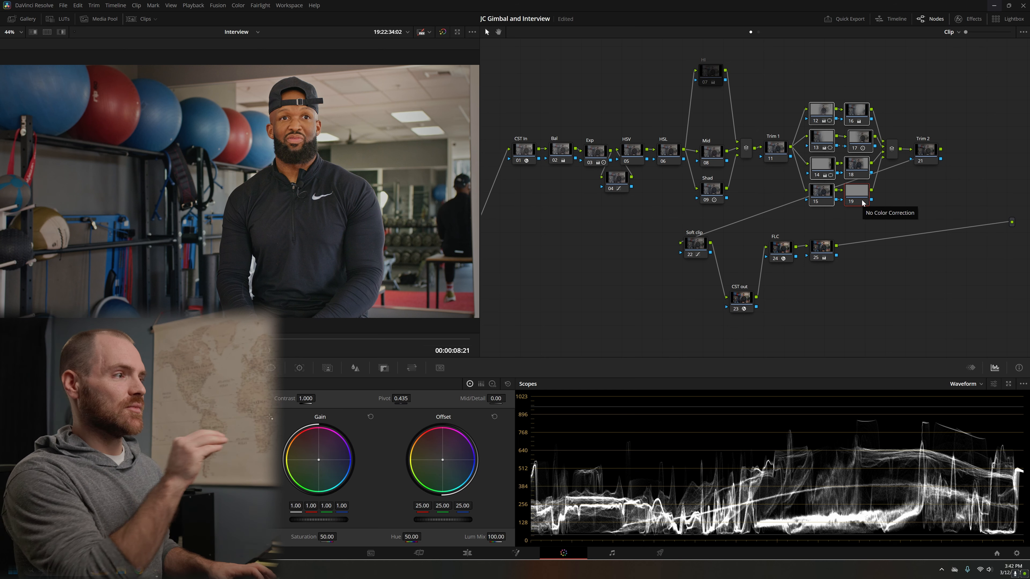
key("ctrl+d")
key("ctrl+d")
key("ctrl+d")
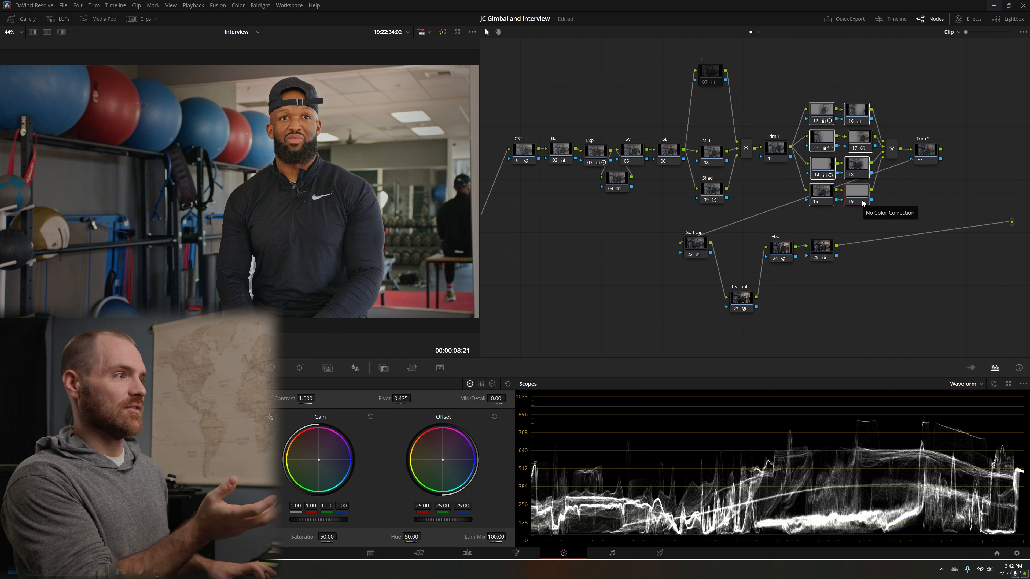
key("ctrl+d")
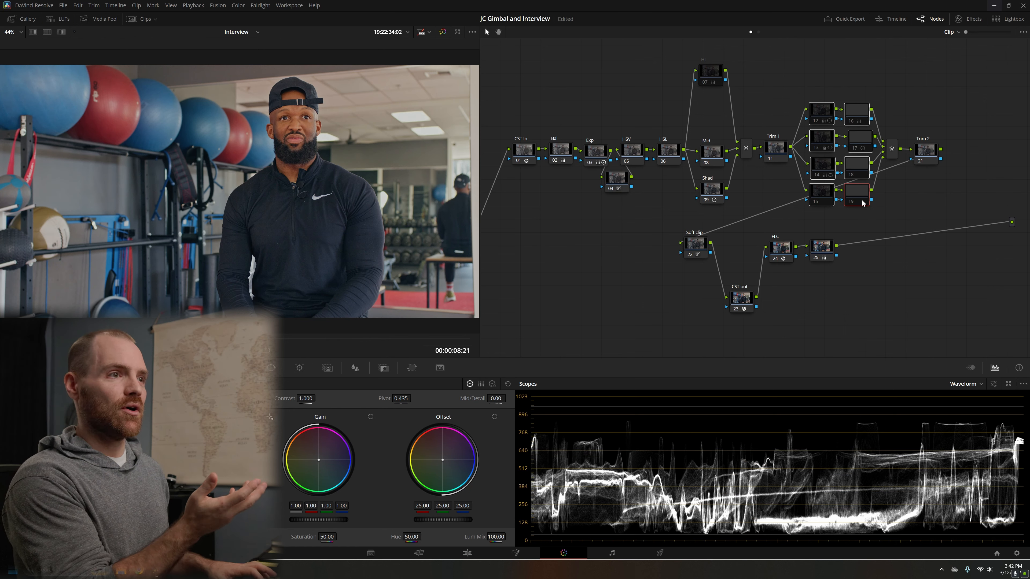
key("ctrl+d")
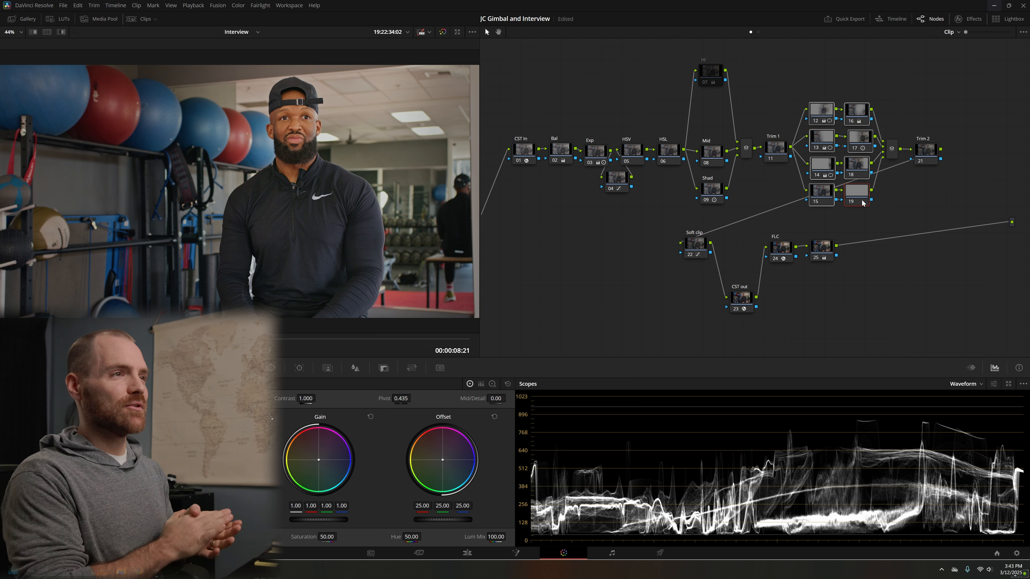
Step: Toggle the Mid and Shad nodes off and on together to compare their effect on the image
left_click_drag(702, 116, 719, 214)
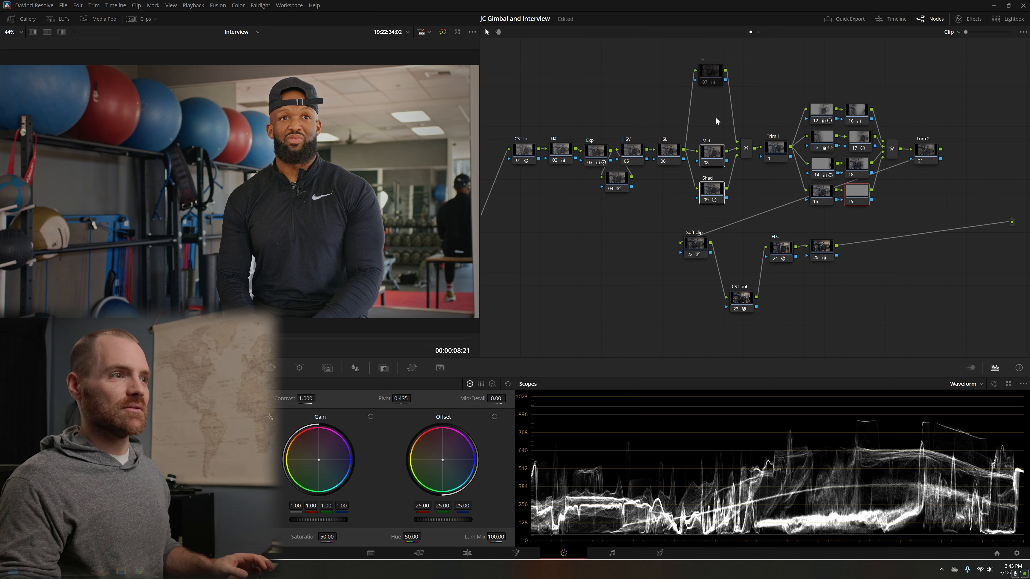
left_click(715, 200)
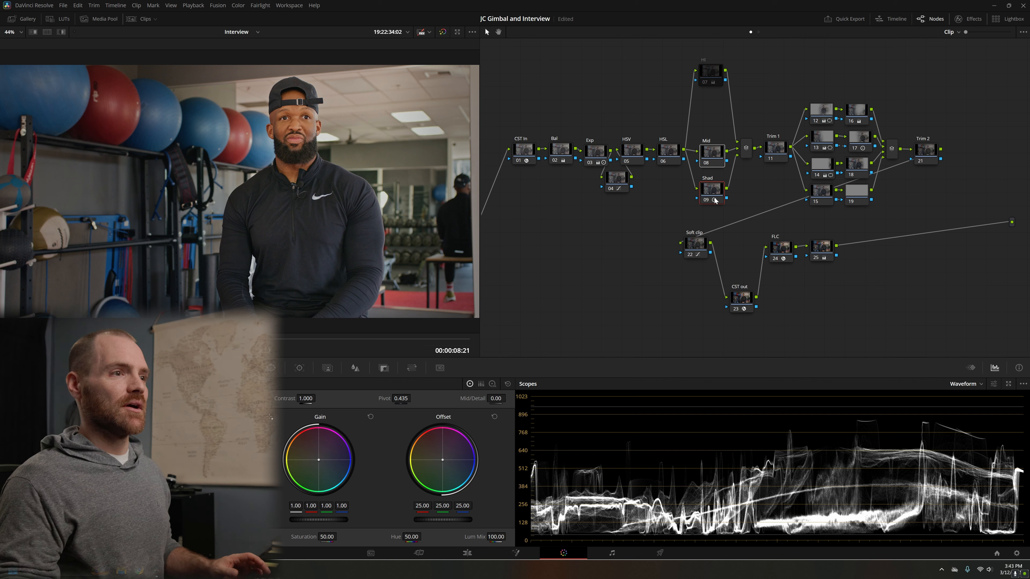
key("ctrl+d")
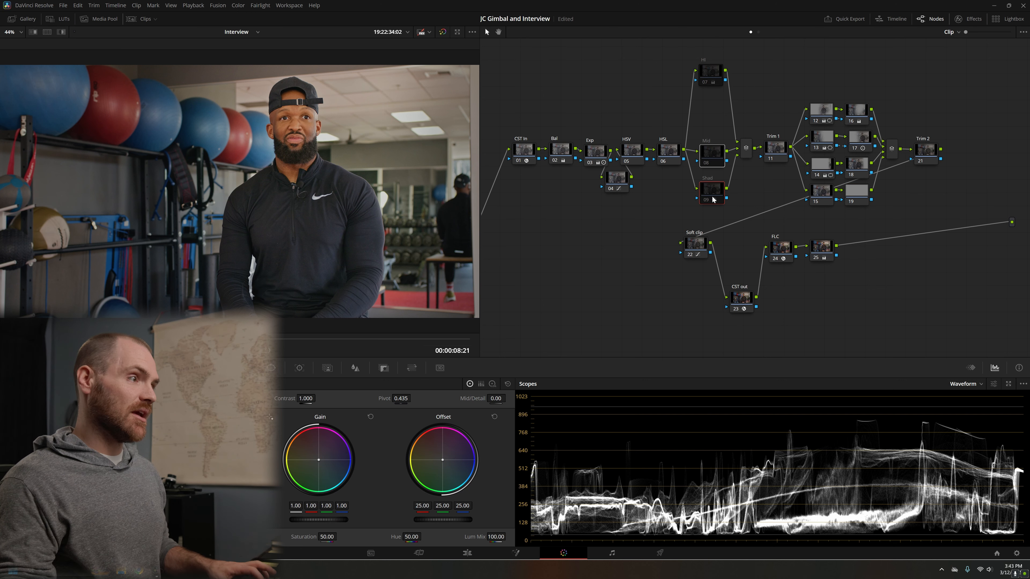
key("ctrl+d")
key("ctrl+d")
key("ctrl+d")
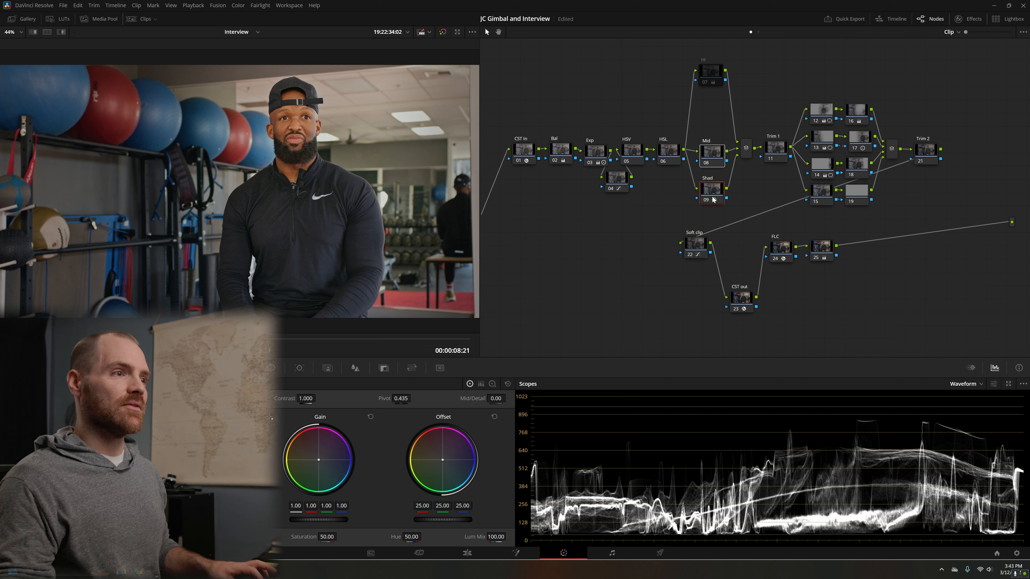
key("ctrl+d")
key("ctrl+d")
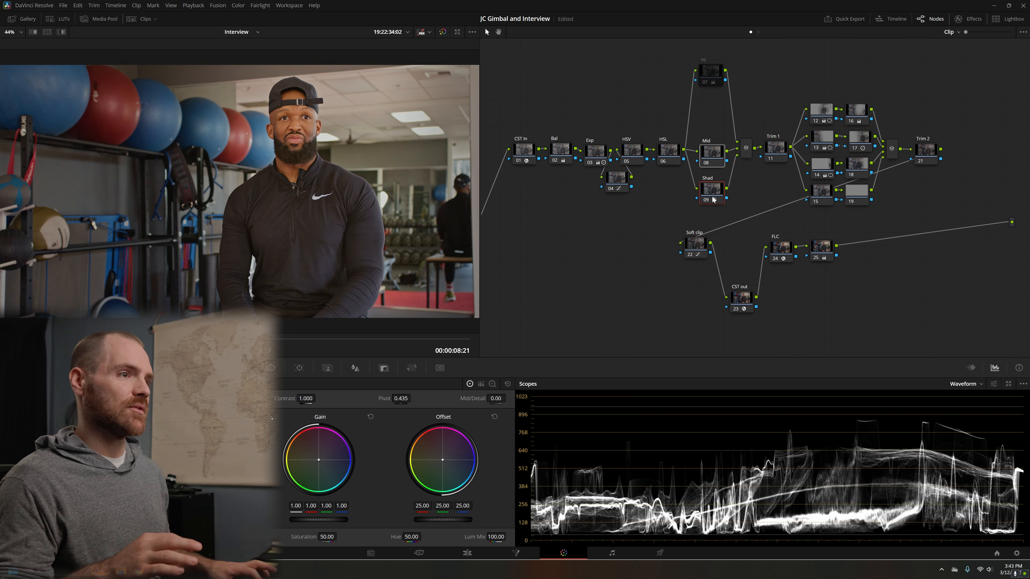
left_click(675, 198)
left_click_drag(810, 73, 858, 221)
left_click(861, 194)
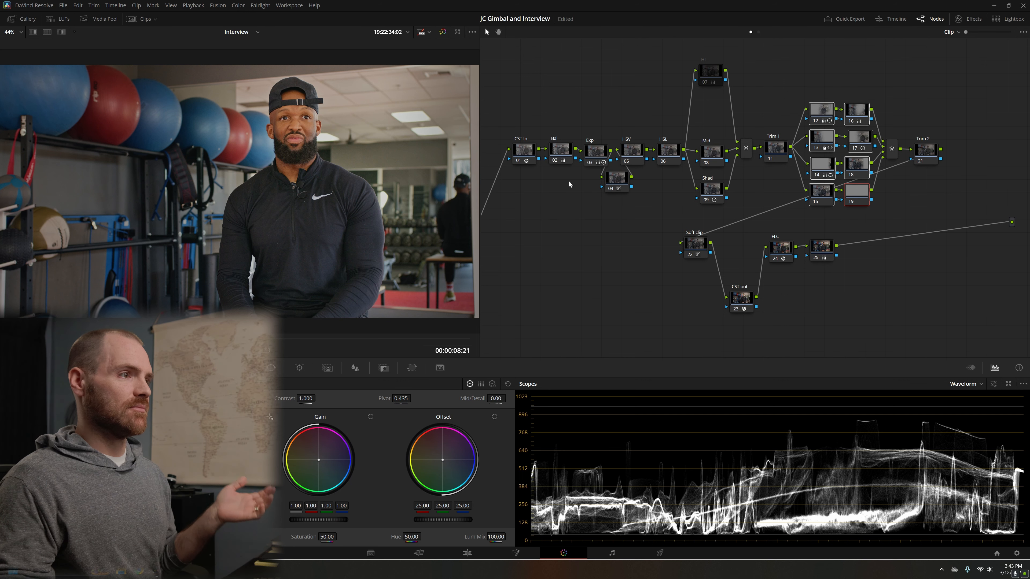
Step: Disable all grading nodes, leaving only CST In and CST out active
left_click_drag(554, 118, 986, 269)
key("ctrl+d")
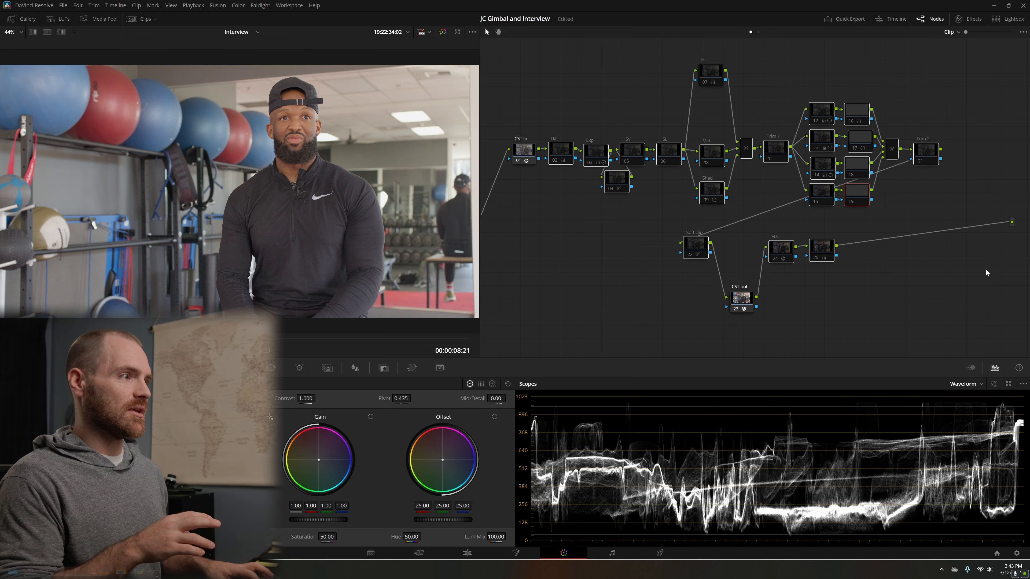
key("ctrl+d")
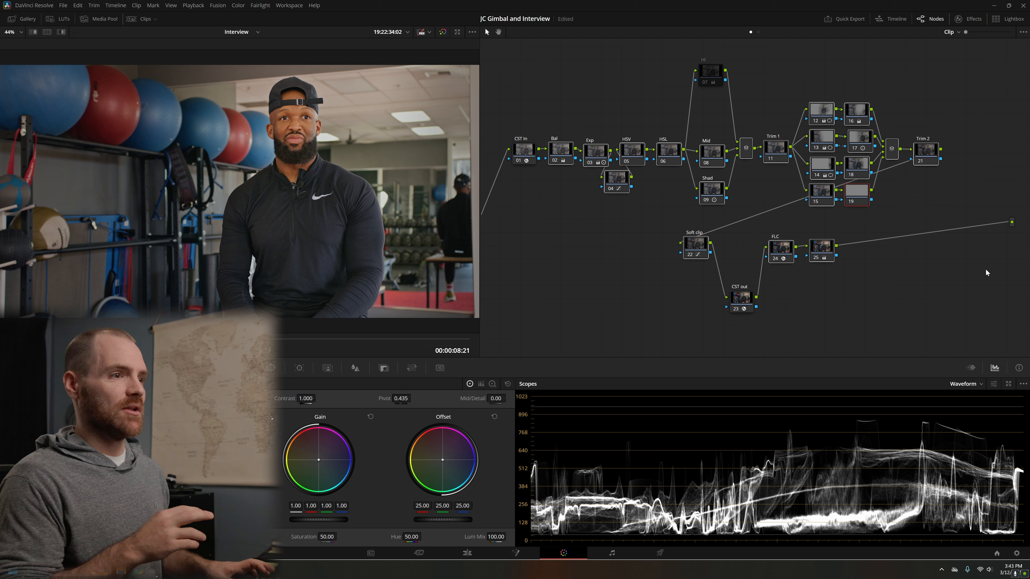
key("ctrl+d")
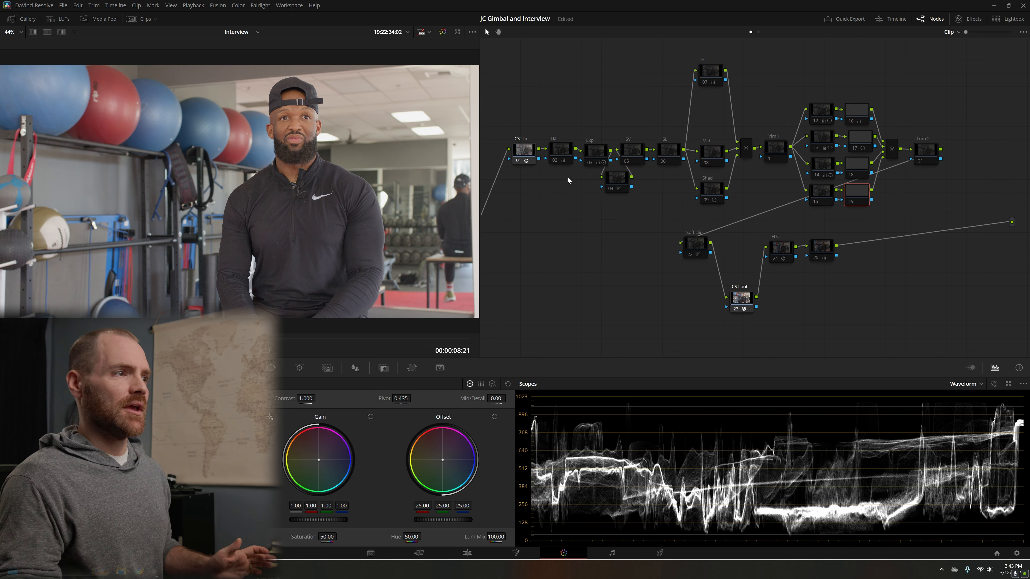
Step: Select the CST In node and look at the project settings
left_click(530, 150)
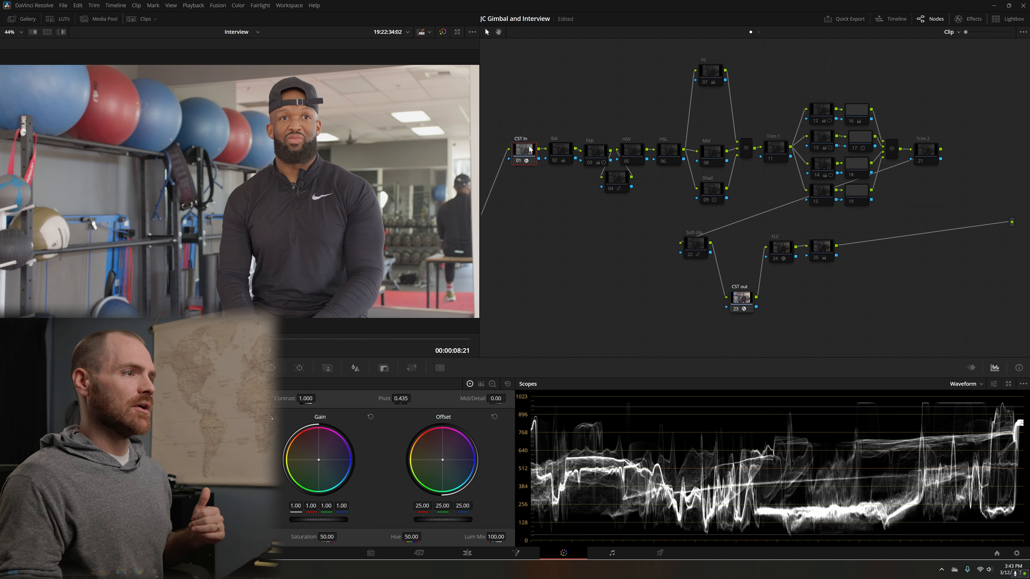
left_click(1016, 553)
left_click(136, 105)
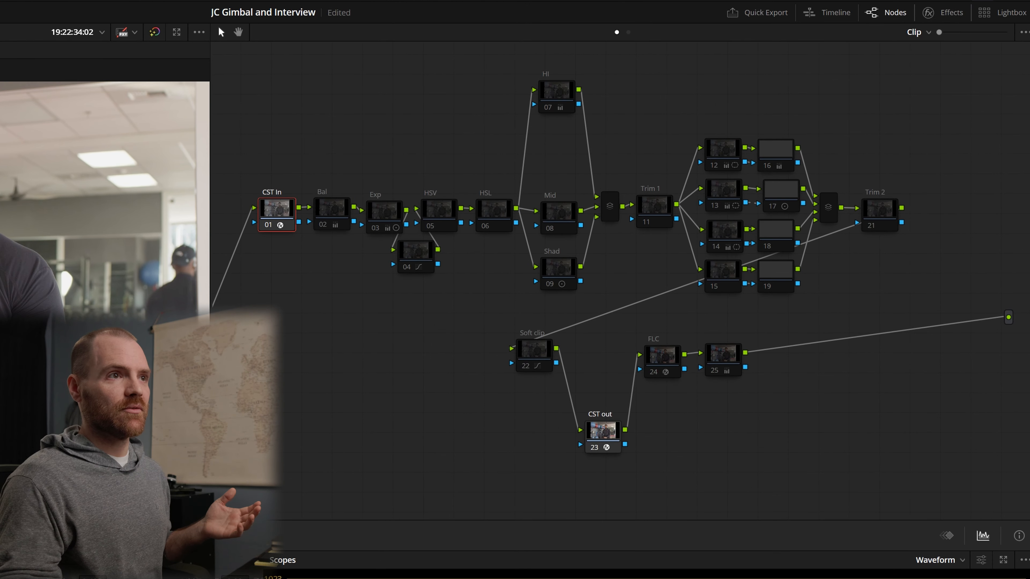
Step: Review the Color Space Transform settings of the CST In and CST out nodes, including output gamma and custom maximum input
left_click(942, 12)
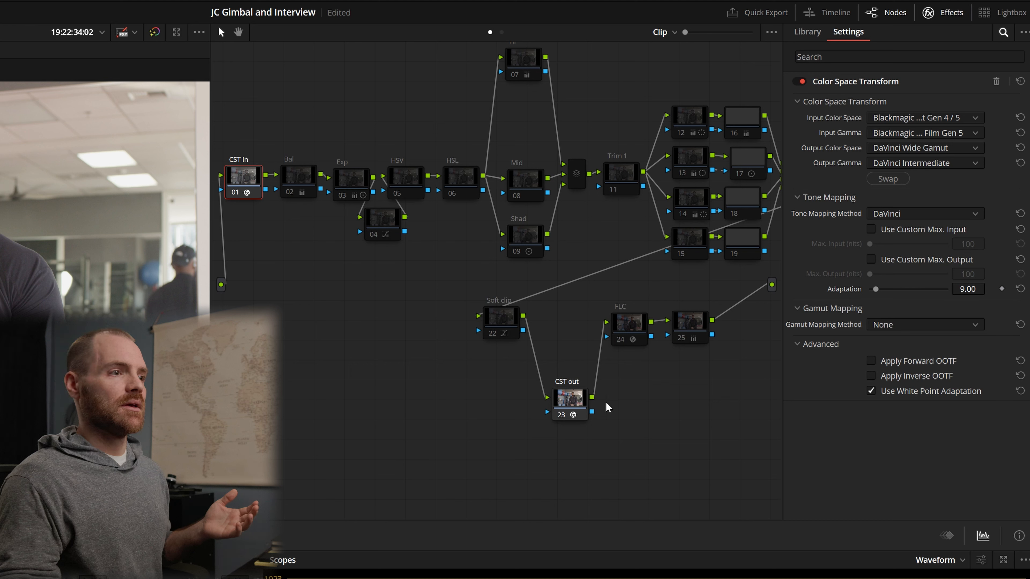
left_click(573, 405)
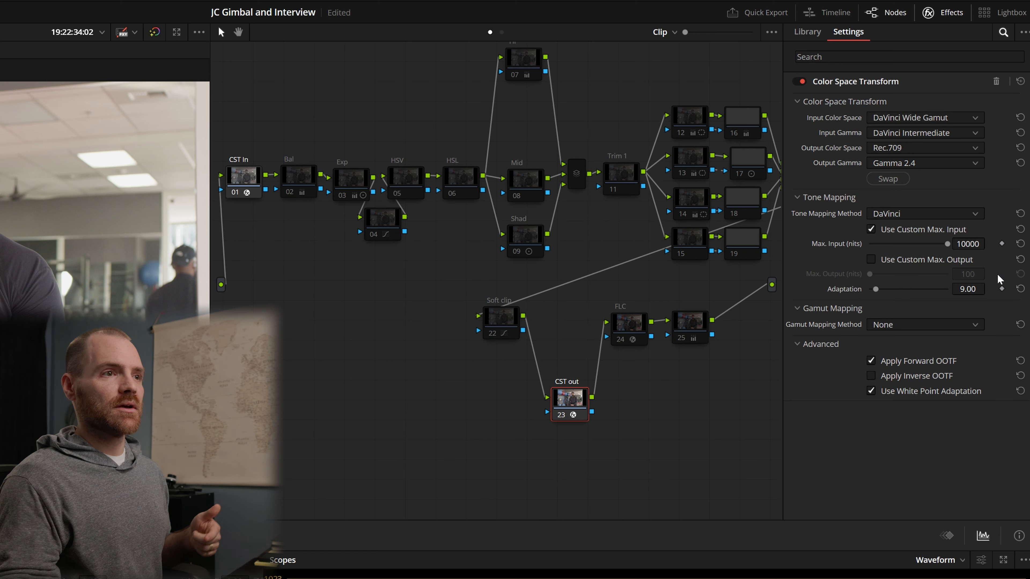
left_click(871, 230)
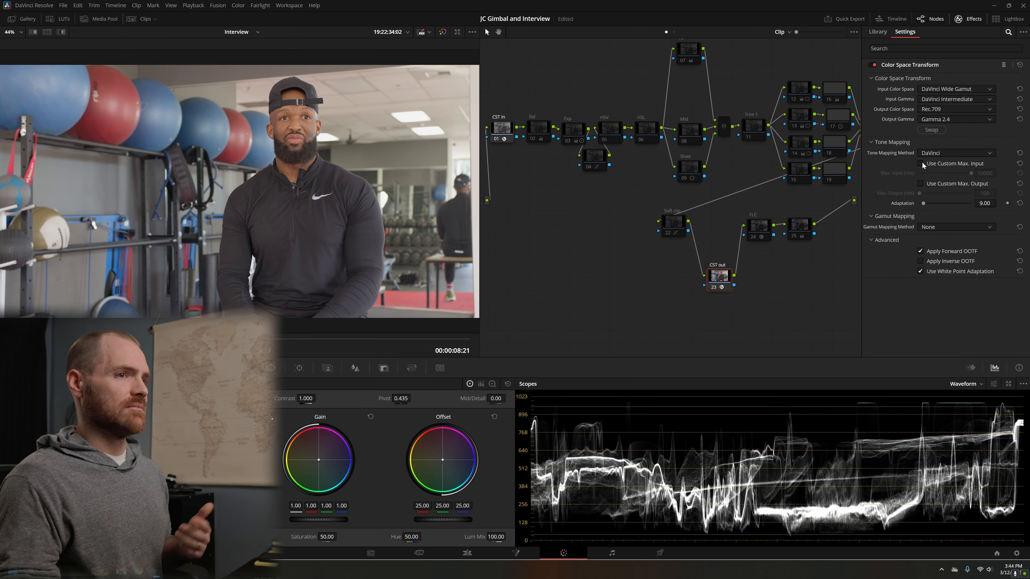
left_click(921, 162)
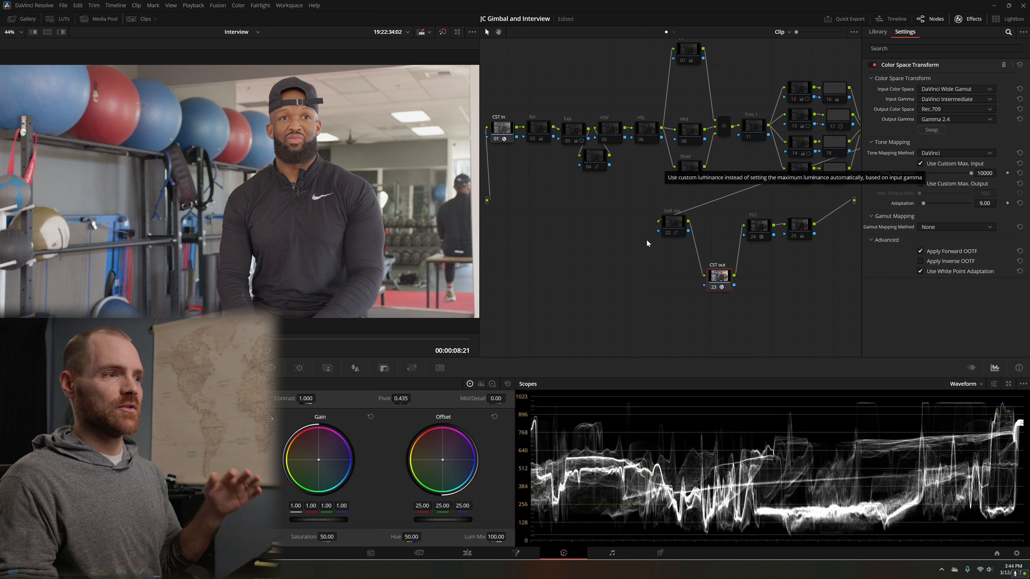
left_click(967, 19)
left_click(534, 130)
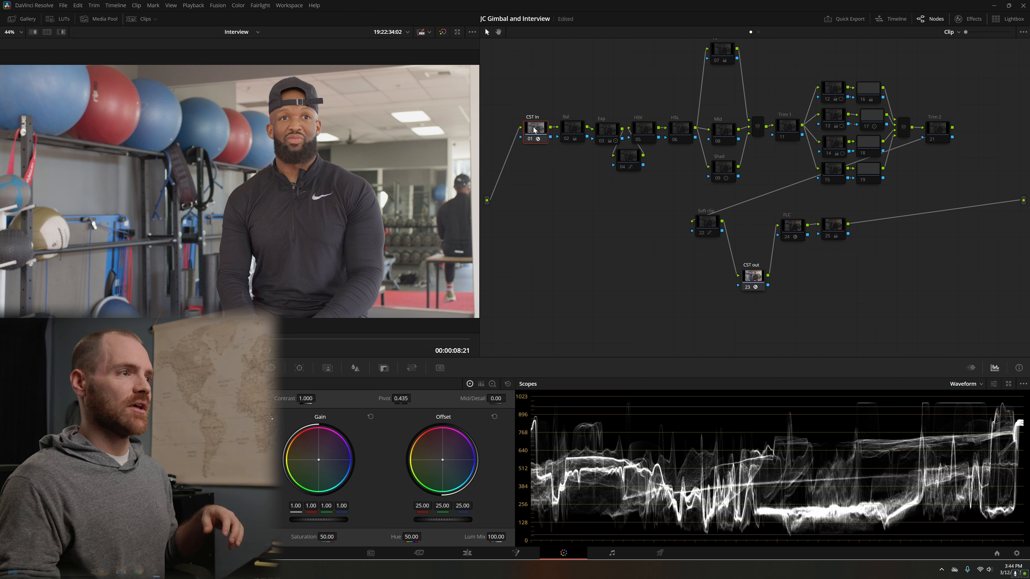
left_click_drag(570, 77, 554, 108)
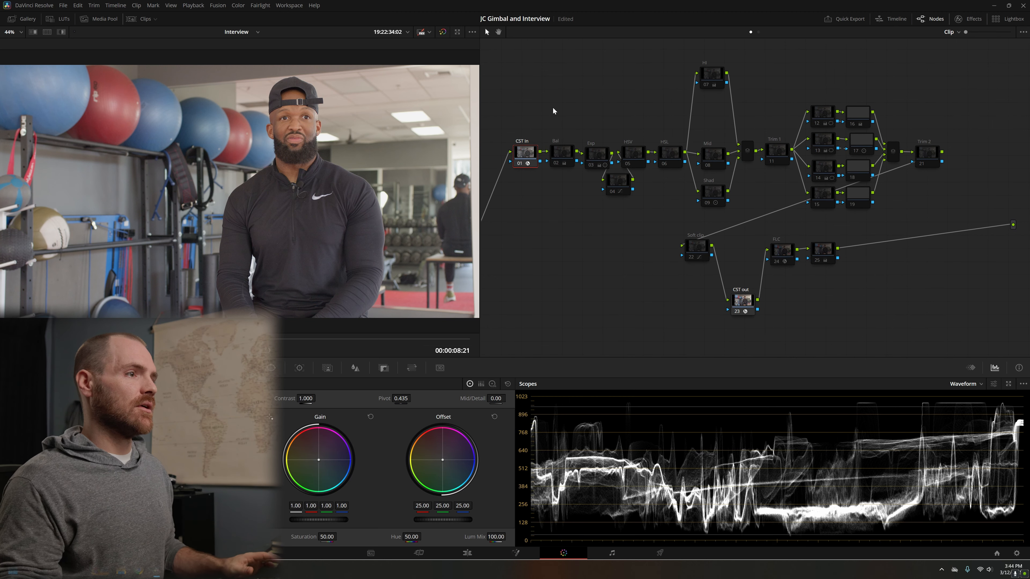
Step: Enable the Exp node, toggling it off and on to compare its effect on the image and waveform
left_click(600, 157)
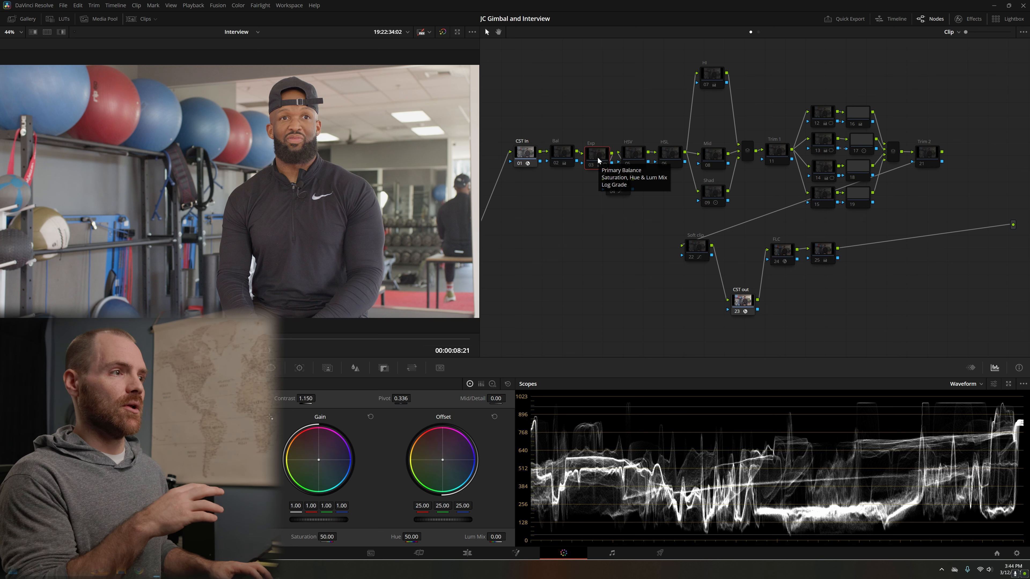
key("ctrl+d")
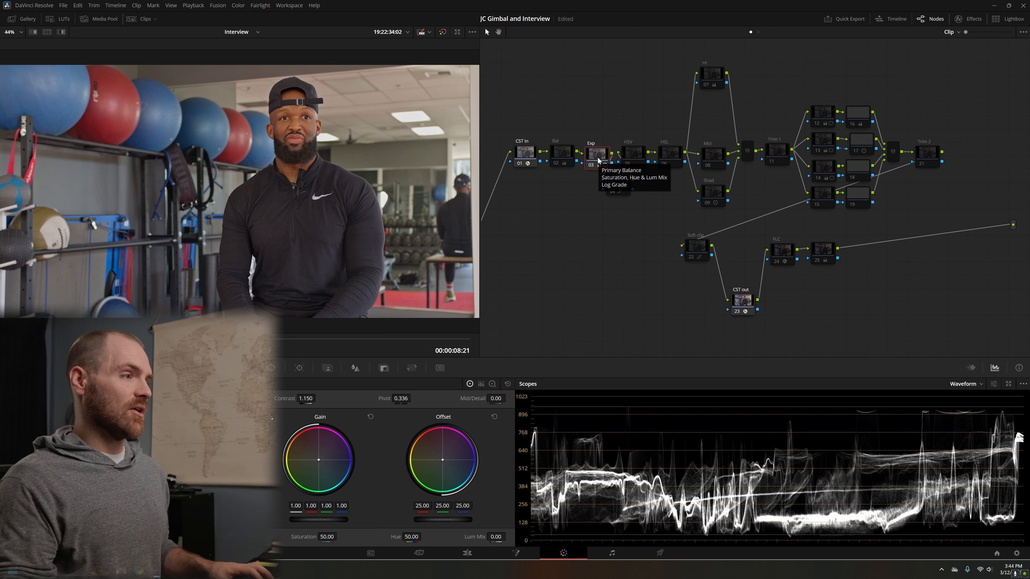
key("ctrl+d")
key("ctrl+d")
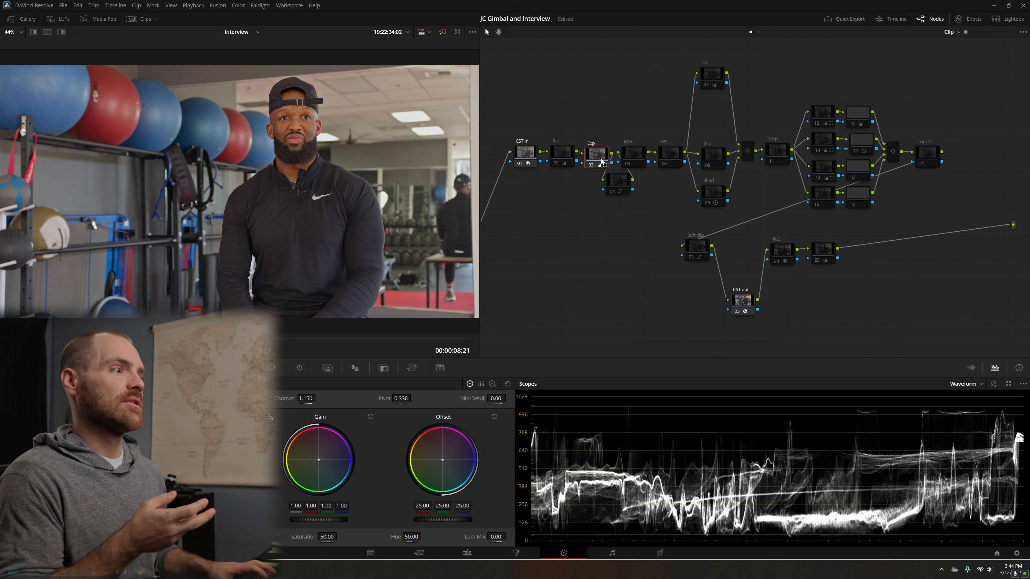
key("ctrl+d")
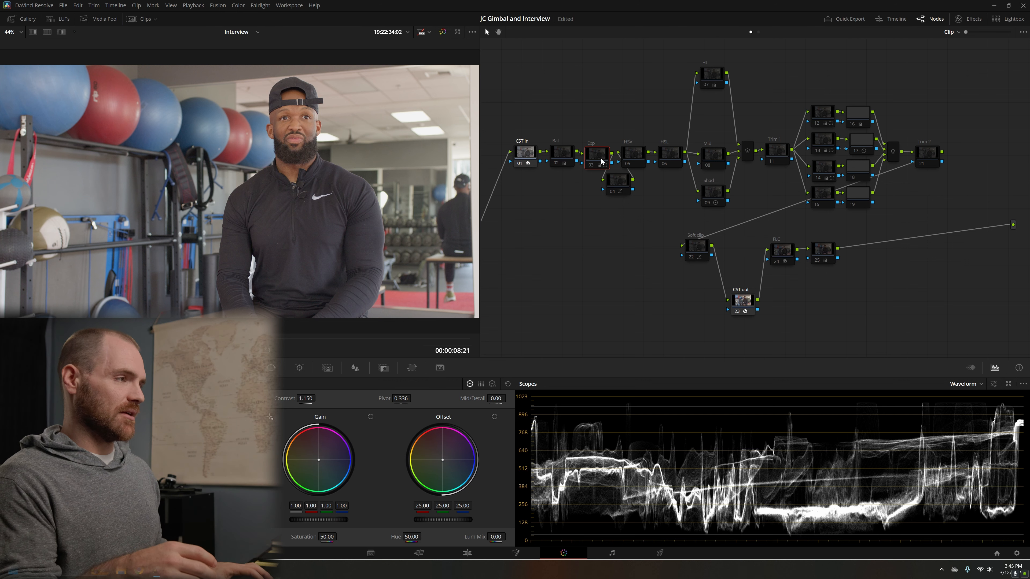
key("ctrl+d")
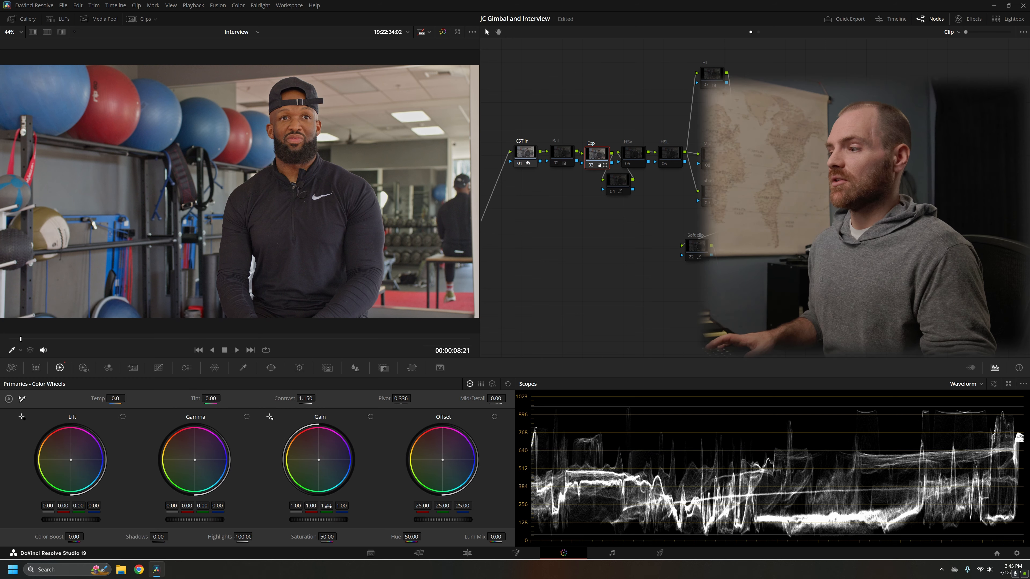
Step: Reset the Exp node's highlights to 0, and lower them back to -100 to compare the effect
double_click(243, 537)
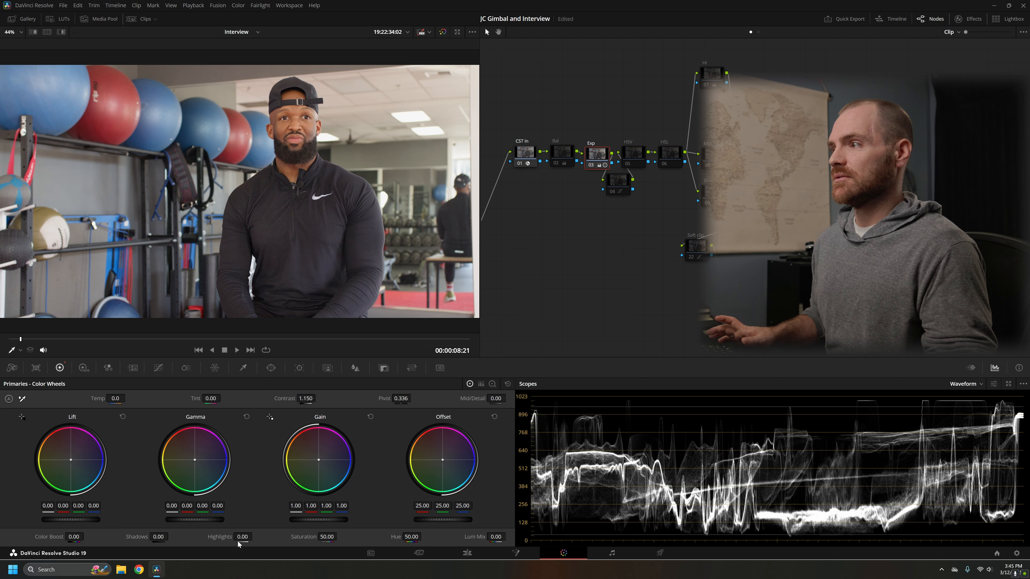
left_click_drag(243, 537, 202, 537)
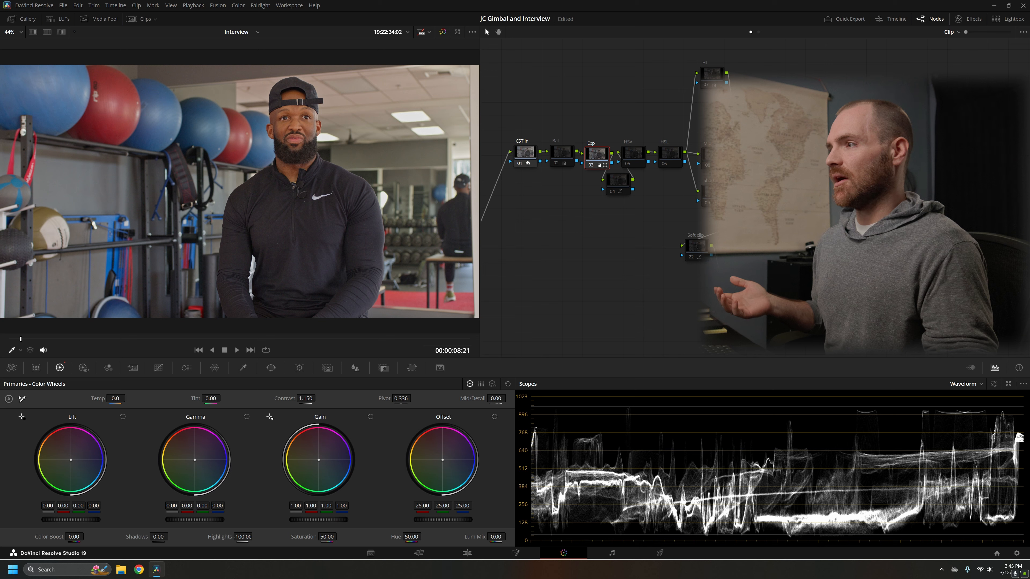
Step: Try lowering the Exp node's global HDR exposure to -0.60, and reset it to 0
left_click(83, 368)
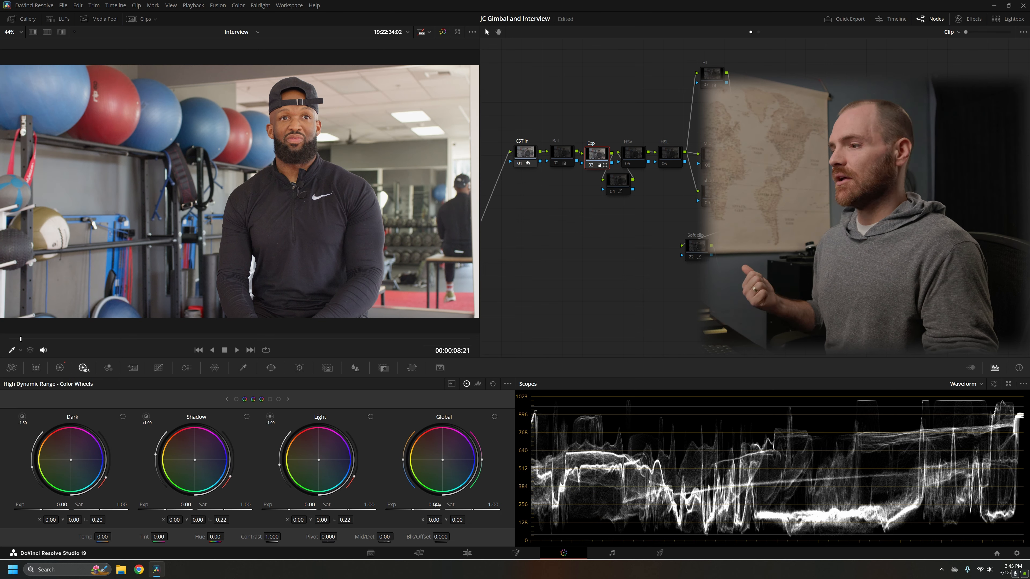
left_click_drag(432, 504, 409, 505)
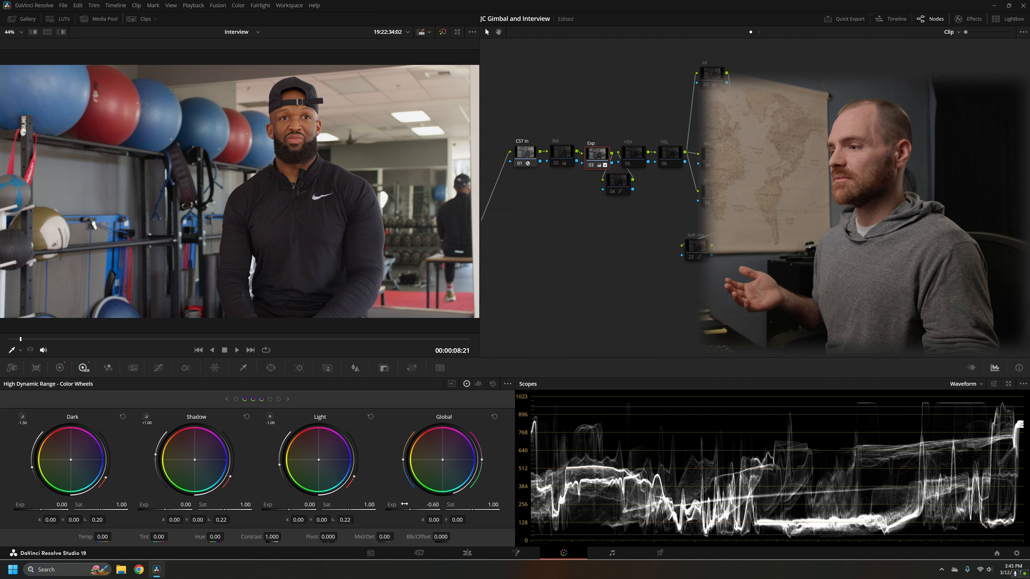
double_click(393, 505)
Step: Lower the Exp node's highlights to -100 in the primaries, comparing the result against highlights at 0
left_click(59, 368)
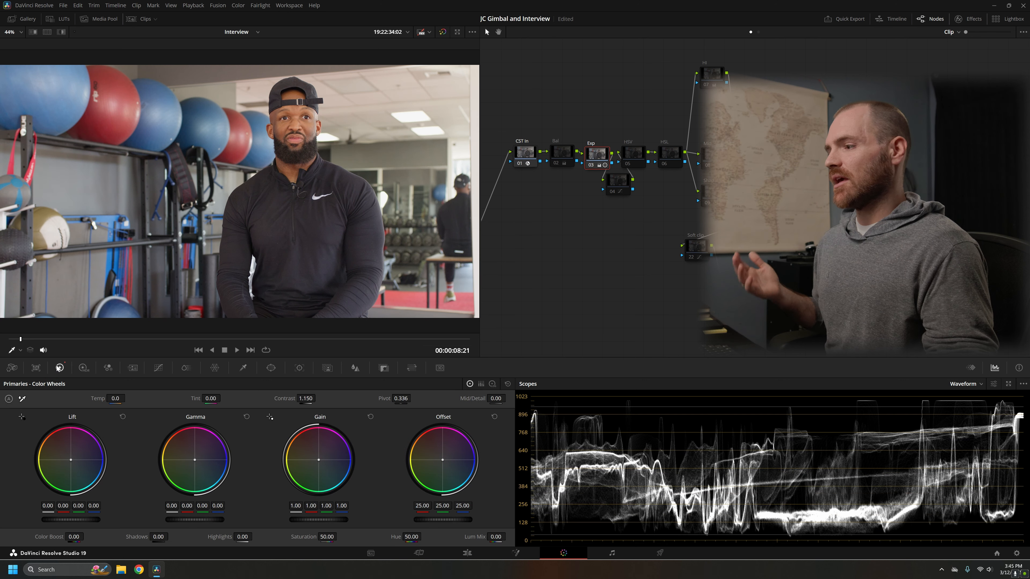
left_click_drag(243, 537, 253, 537)
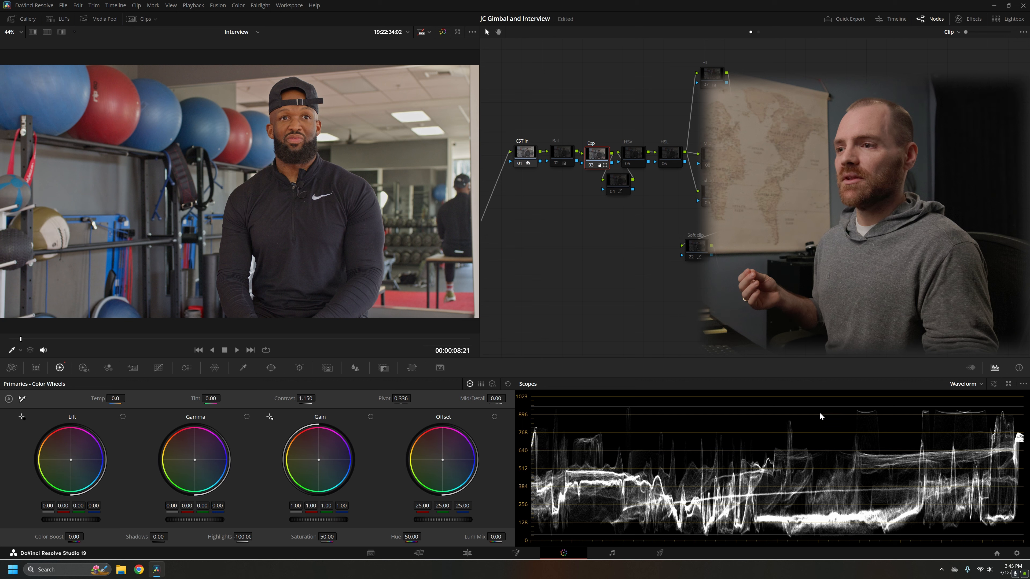
double_click(223, 537)
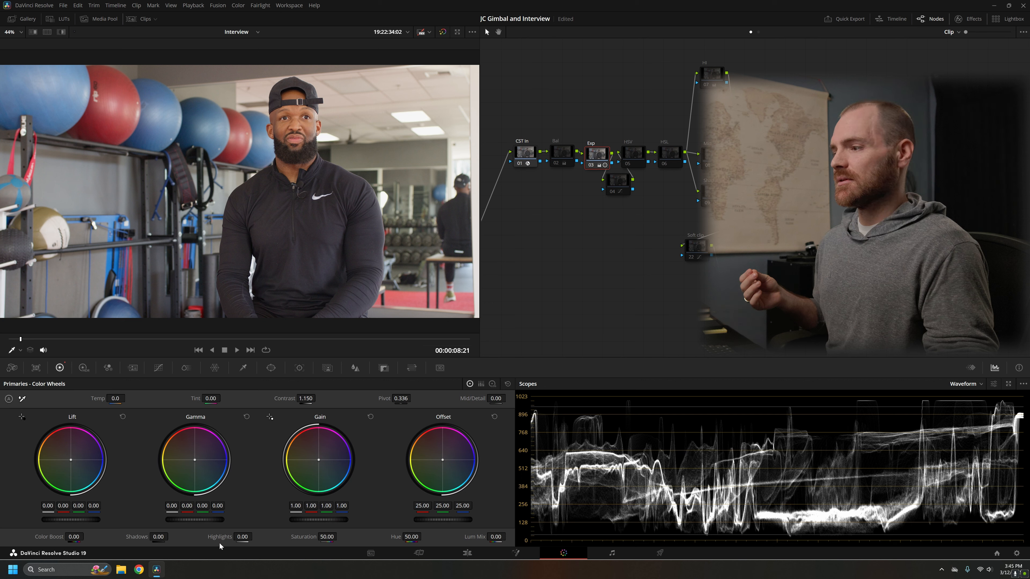
key("ctrl+z")
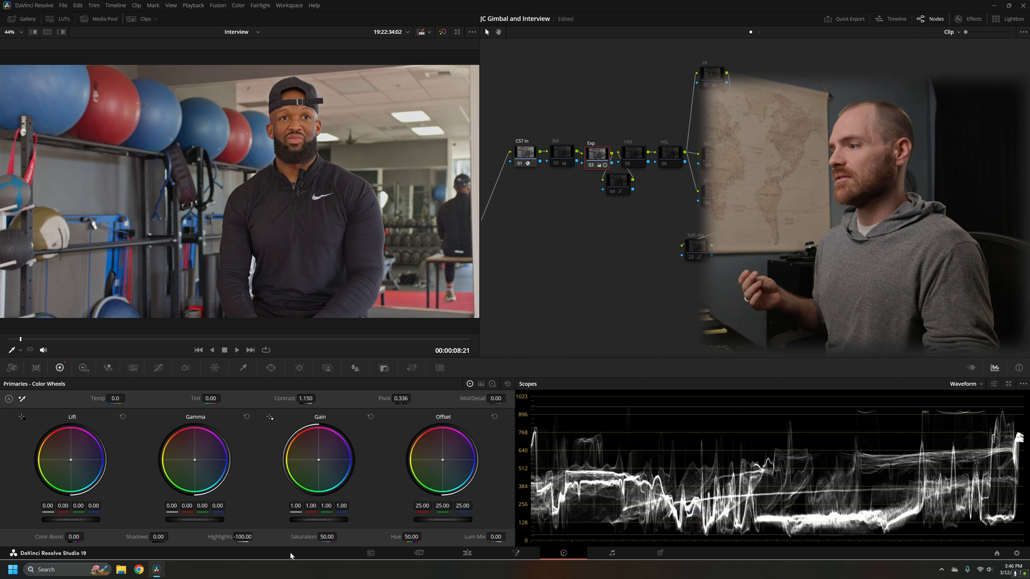
Step: Reset the Exp node's contrast to 1.000, try highlights at -15, and undo the highlights change
double_click(285, 396)
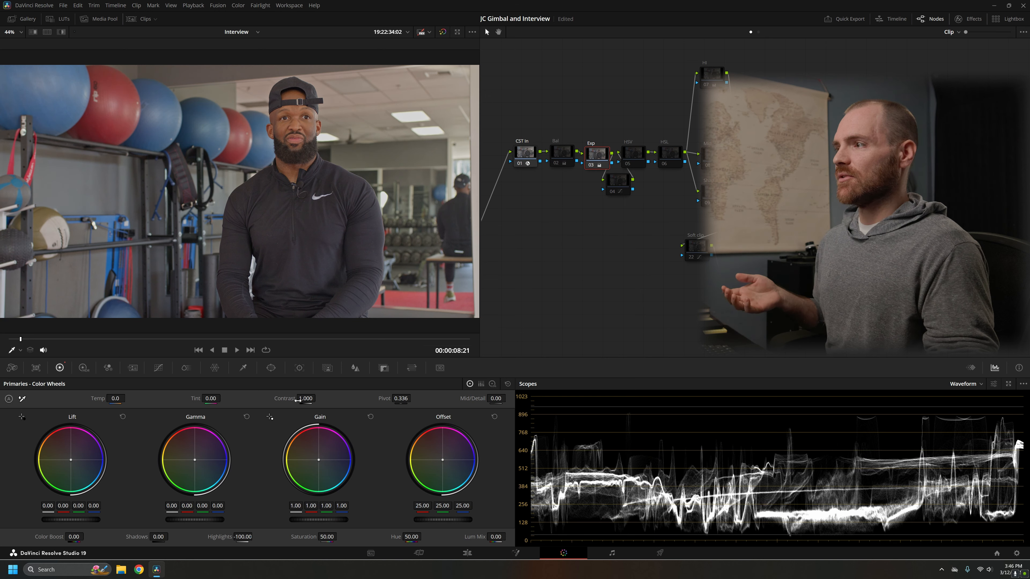
double_click(242, 534)
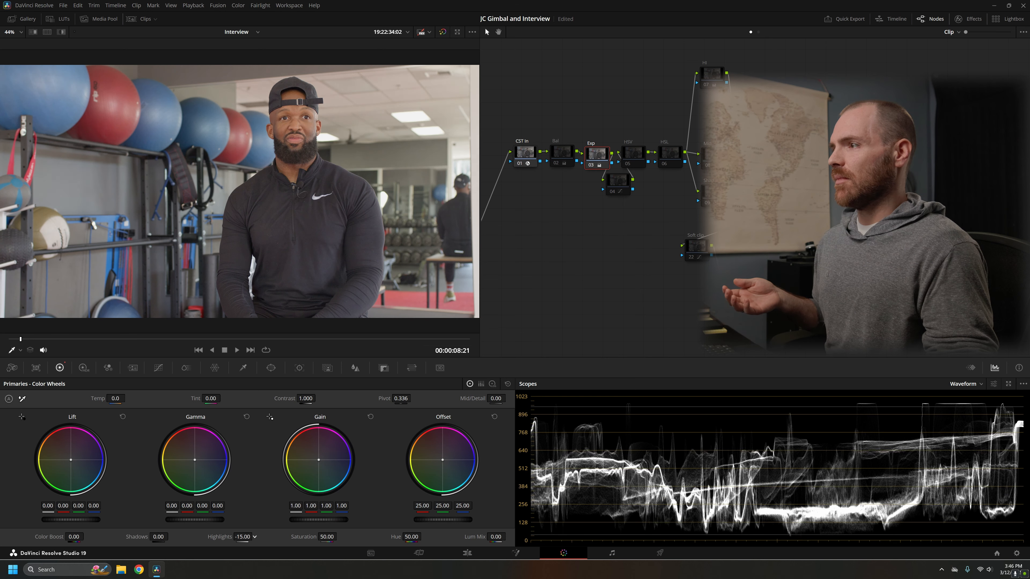
key("ctrl+z")
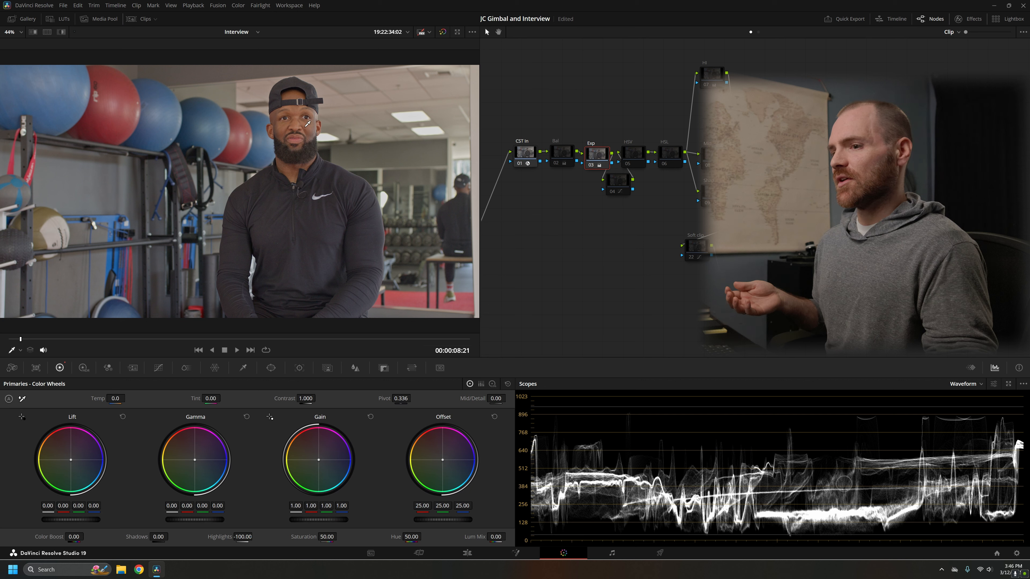
Step: Set the Exp node's pivot to 0.336 and raise its contrast to 1.150
left_click(400, 398)
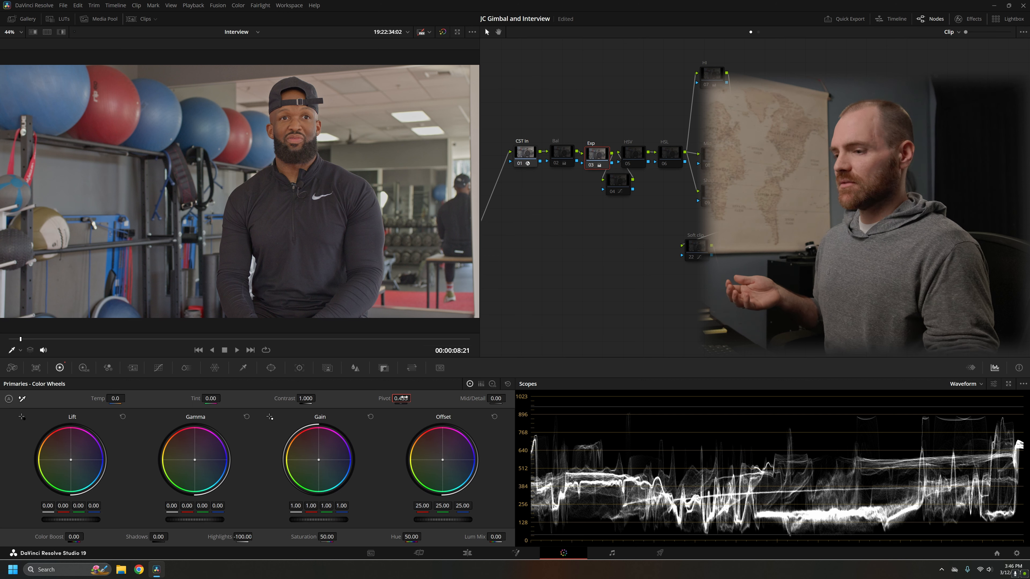
key("Return")
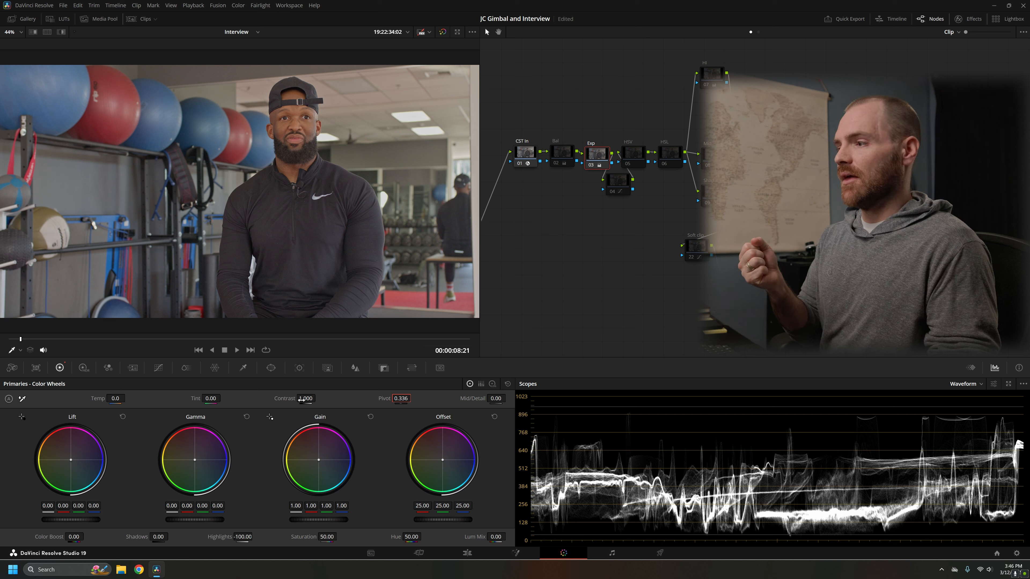
left_click_drag(318, 398, 318, 398)
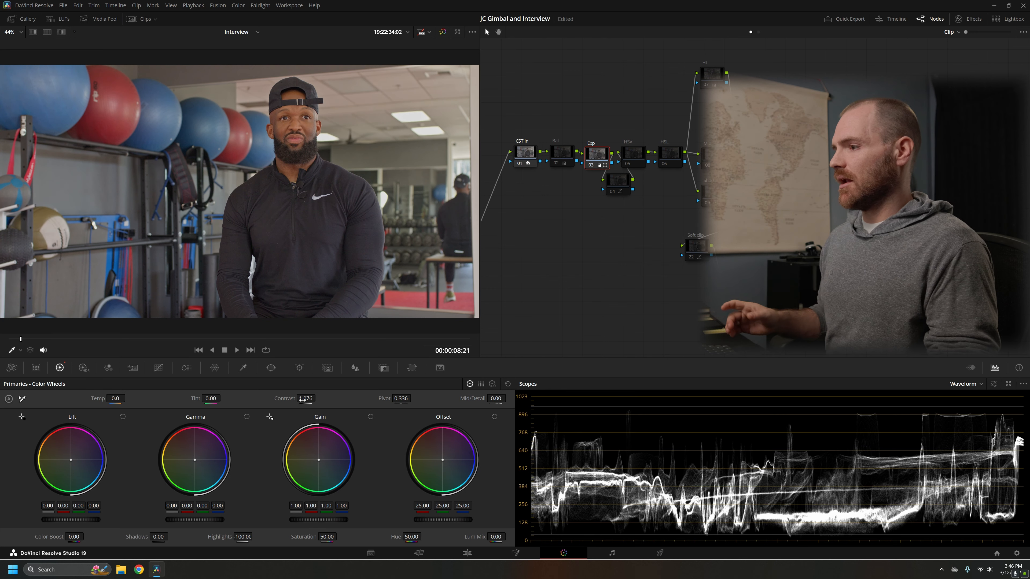
key("ctrl+z")
key("ctrl+z")
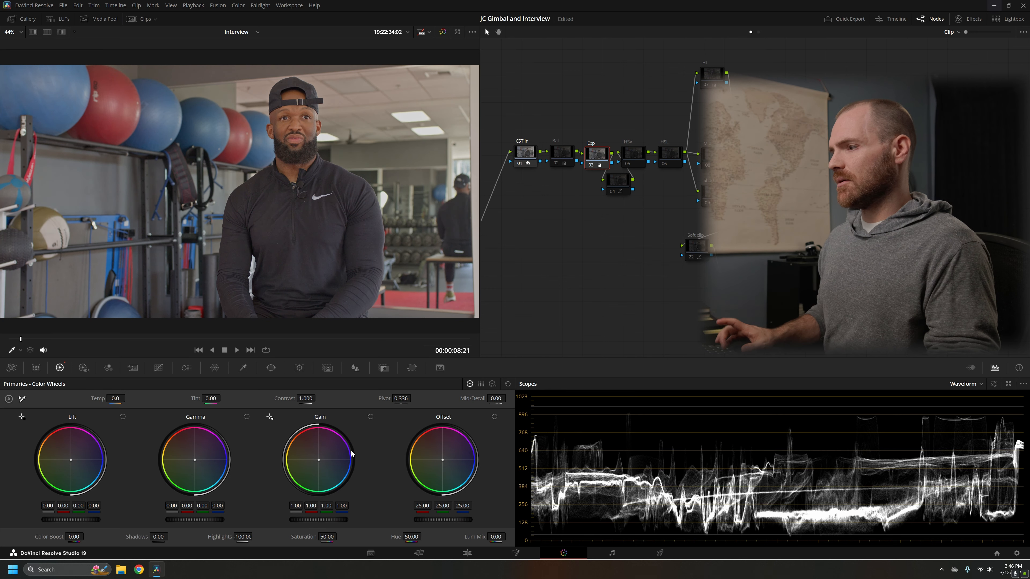
left_click_drag(293, 399, 297, 399)
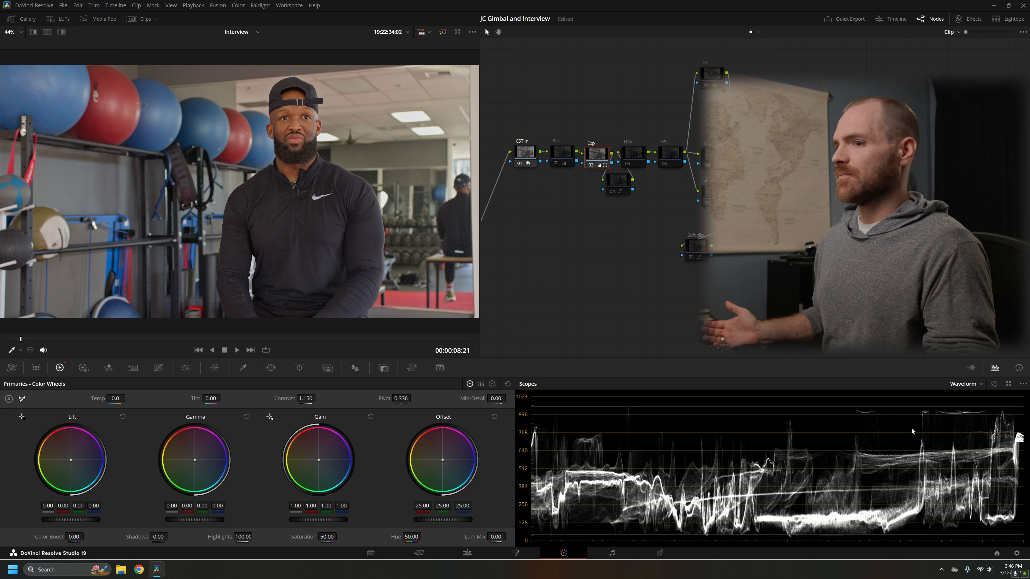
Step: Compare the Exp node's contrast at 1.000 and 1.150, and check the waveform's reference level settings
key("ctrl+s")
double_click(304, 399)
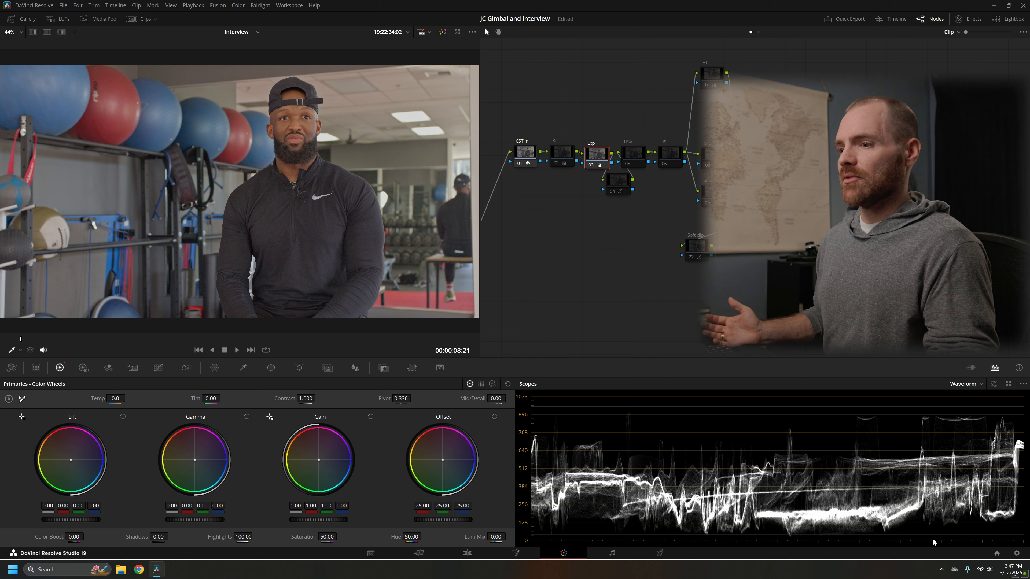
left_click_drag(305, 399, 317, 398)
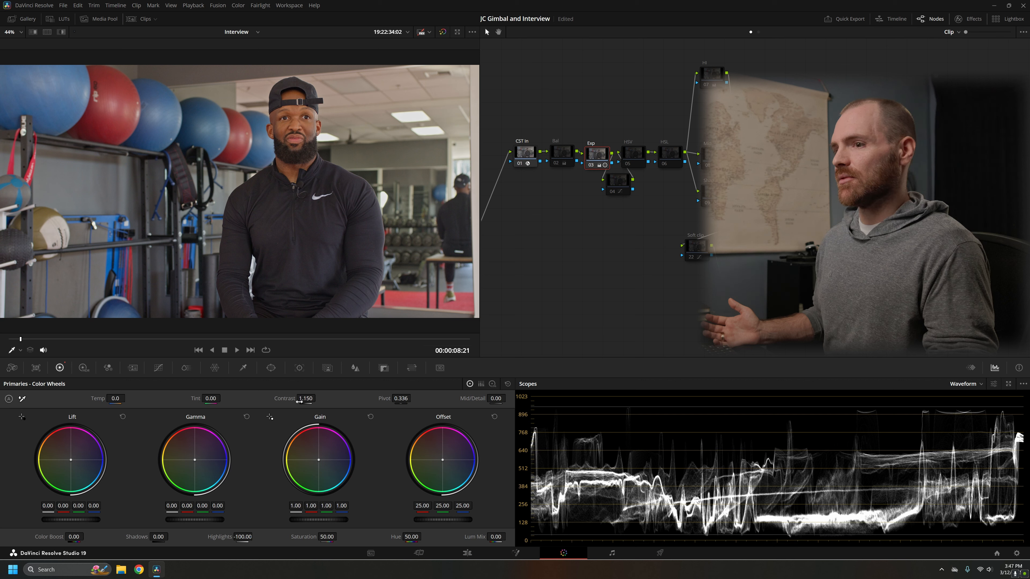
left_click(993, 384)
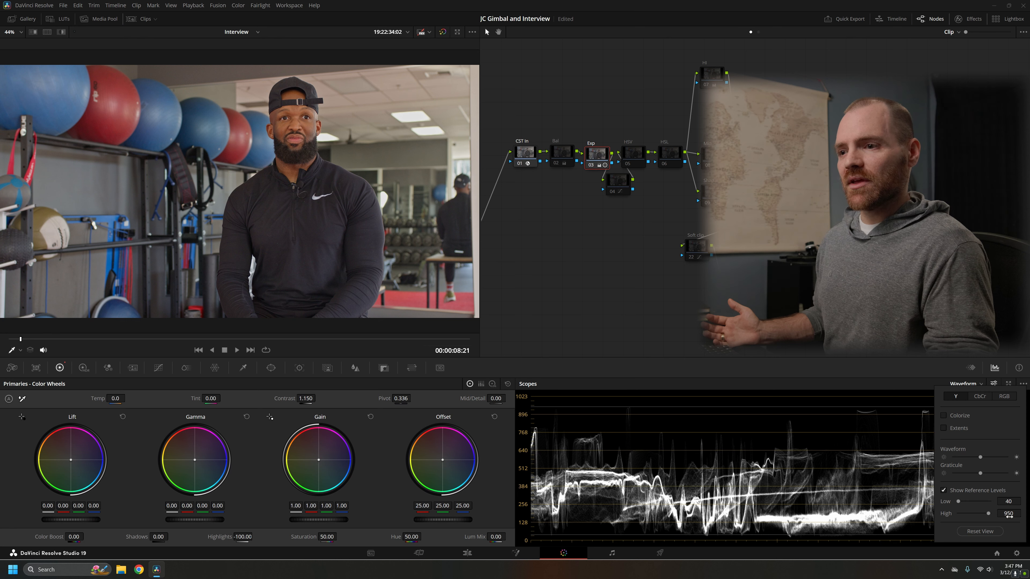
left_click(869, 412)
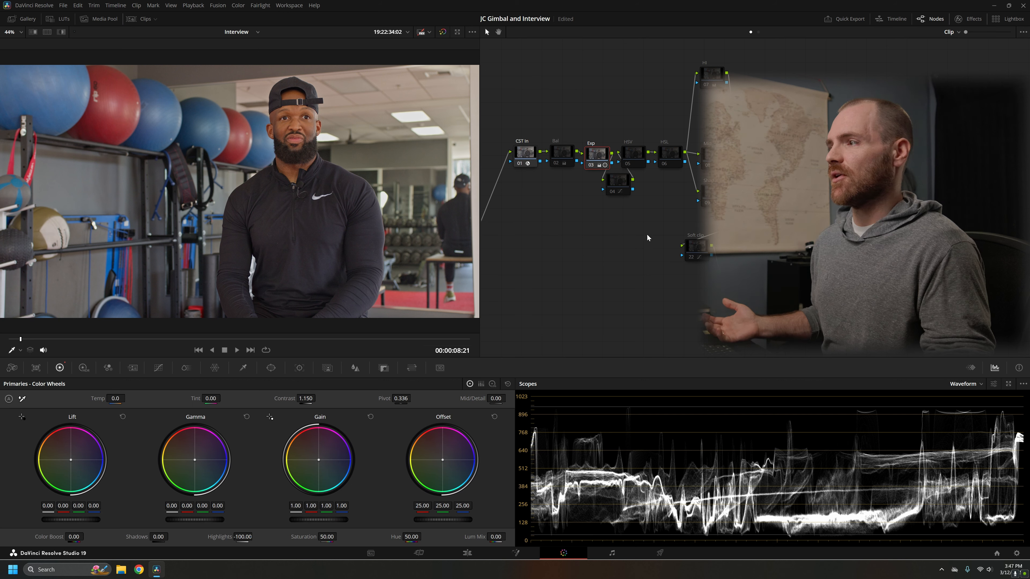
Step: Toggle the Exp node off and on to compare the image and waveform with and without it
key("ctrl+d")
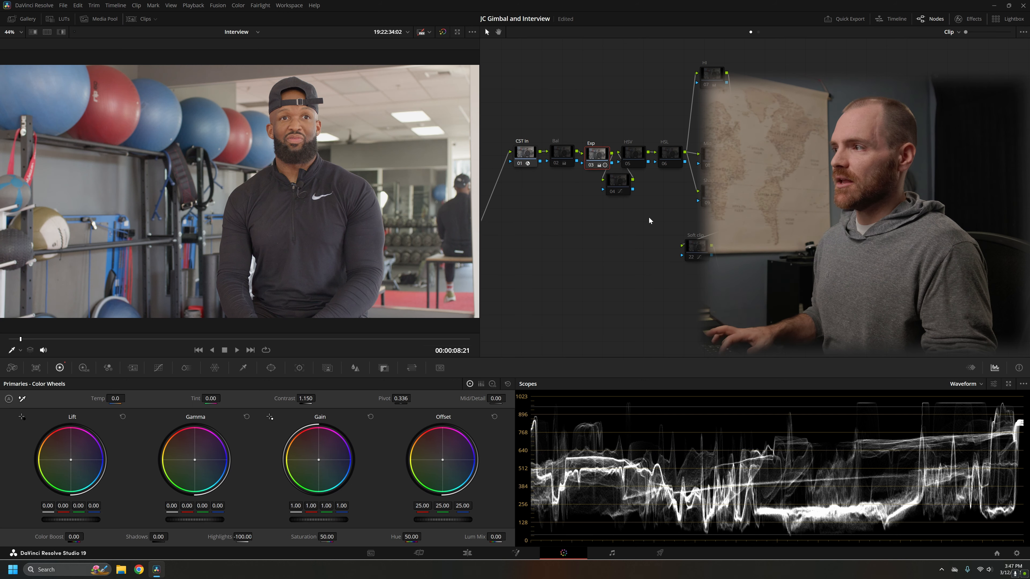
key("ctrl+d")
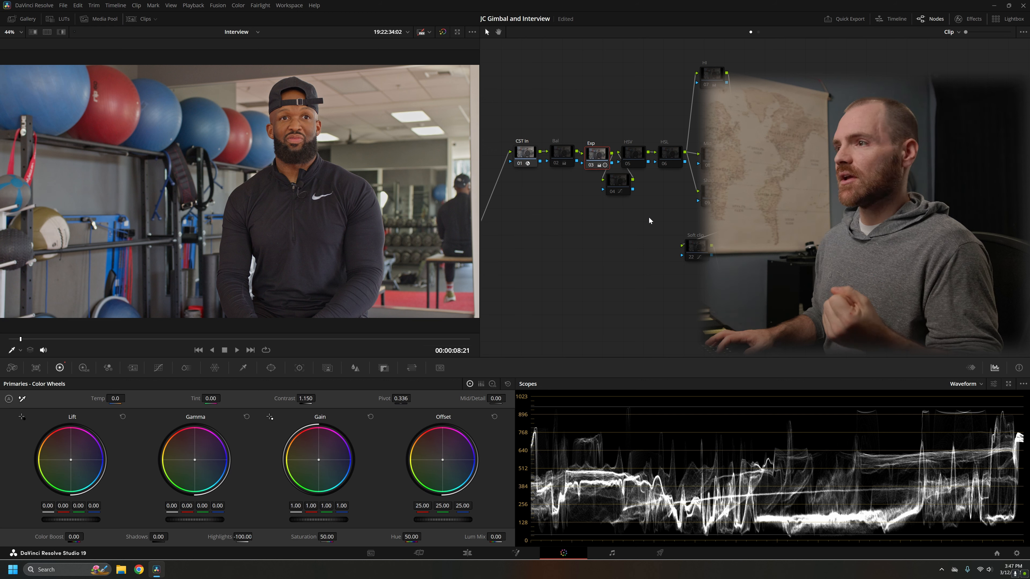
key("ctrl+d")
key("ctrl+d")
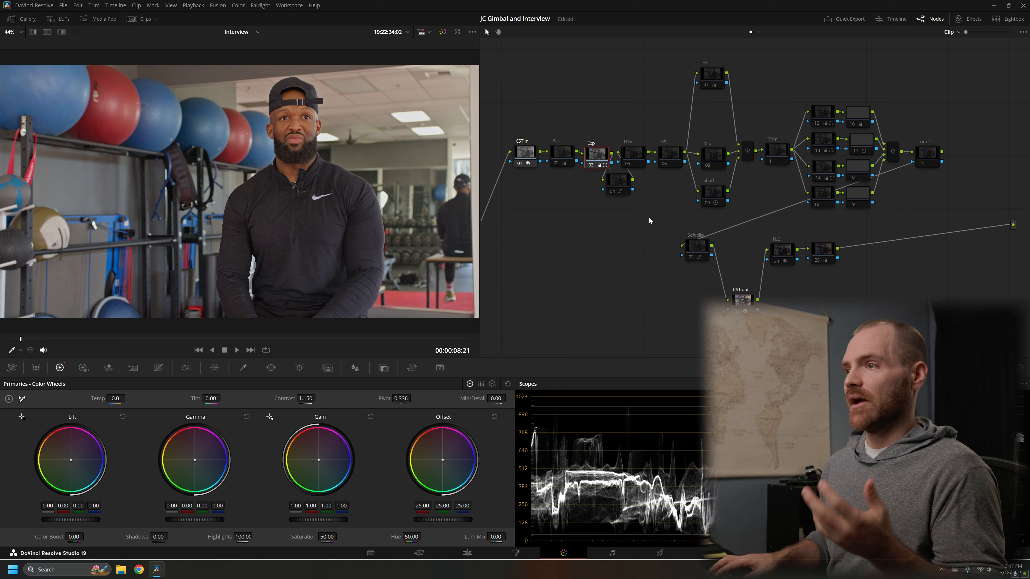
key("ctrl+d")
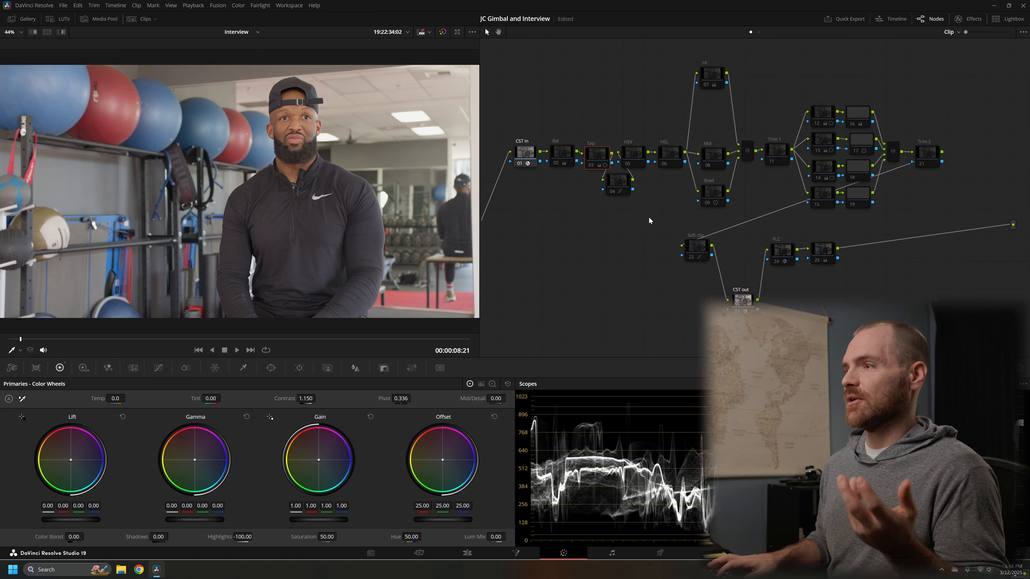
key("ctrl+d")
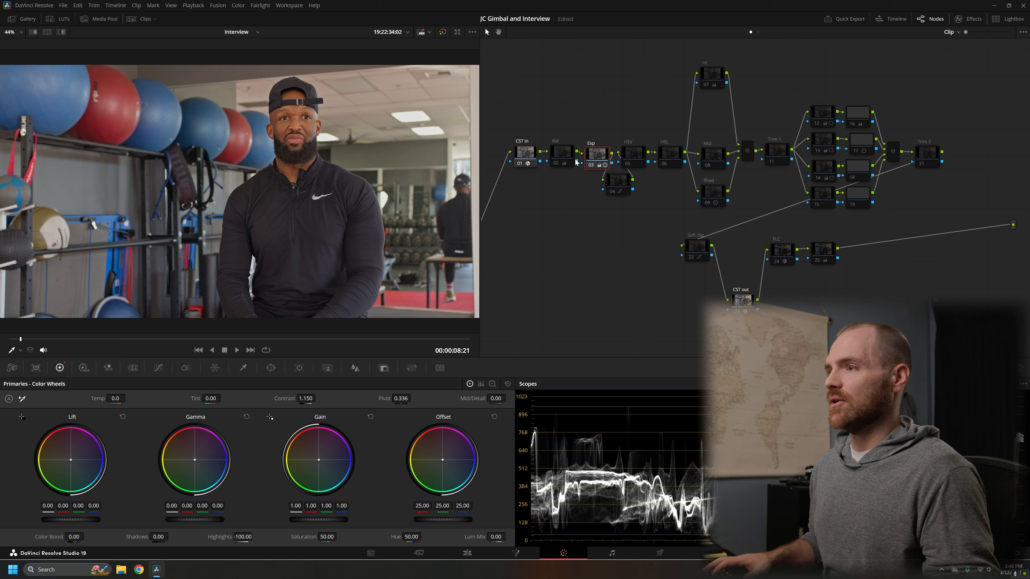
Step: Check the Bal node's gamma setting and enable the node
left_click(561, 153)
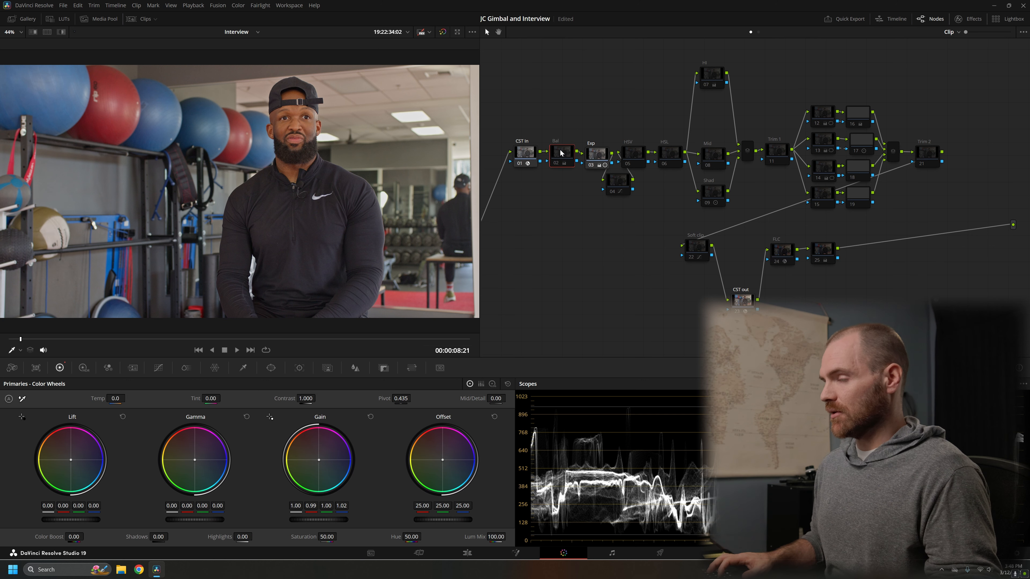
right_click(561, 153)
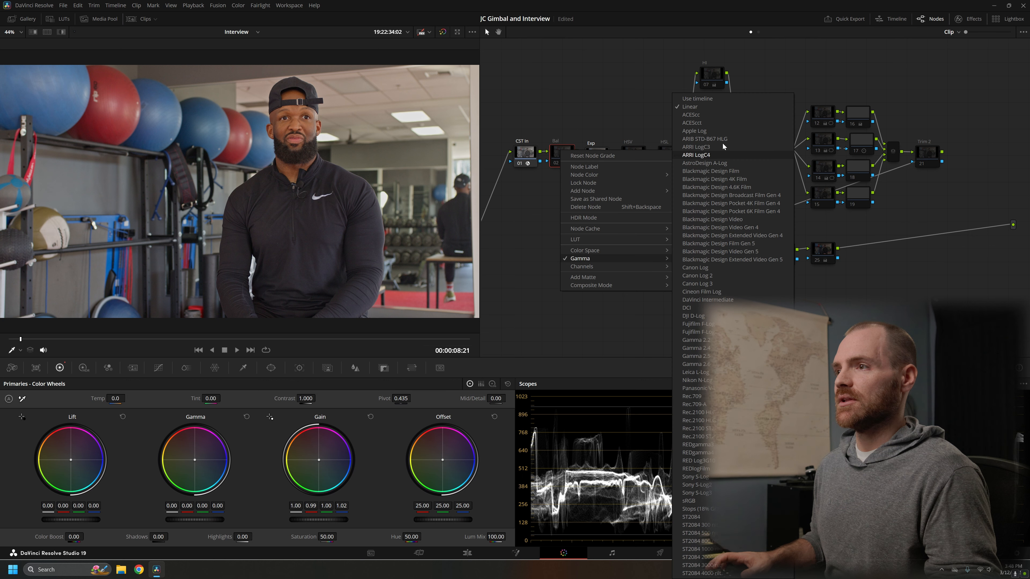
left_click(538, 233)
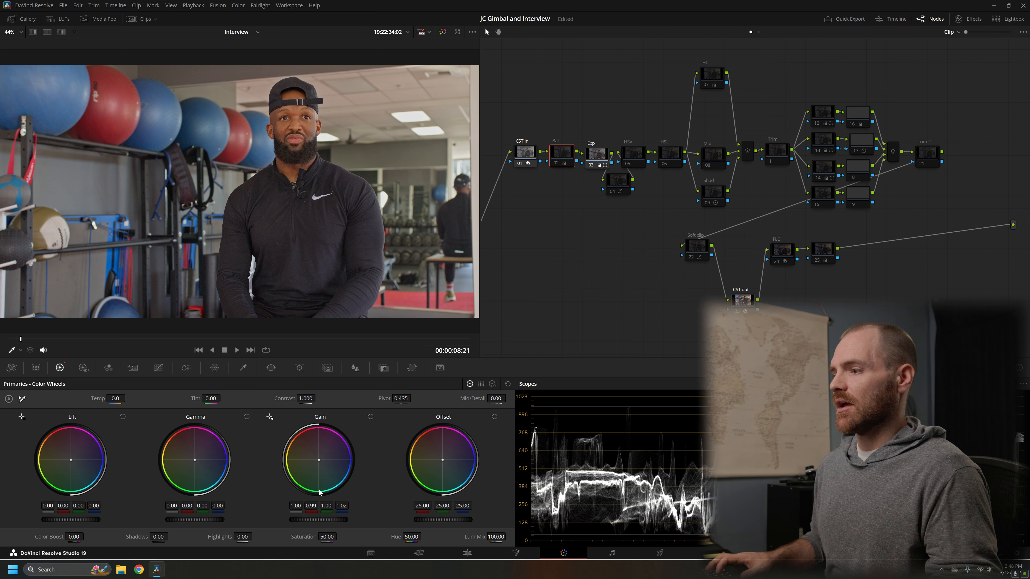
left_click(561, 154)
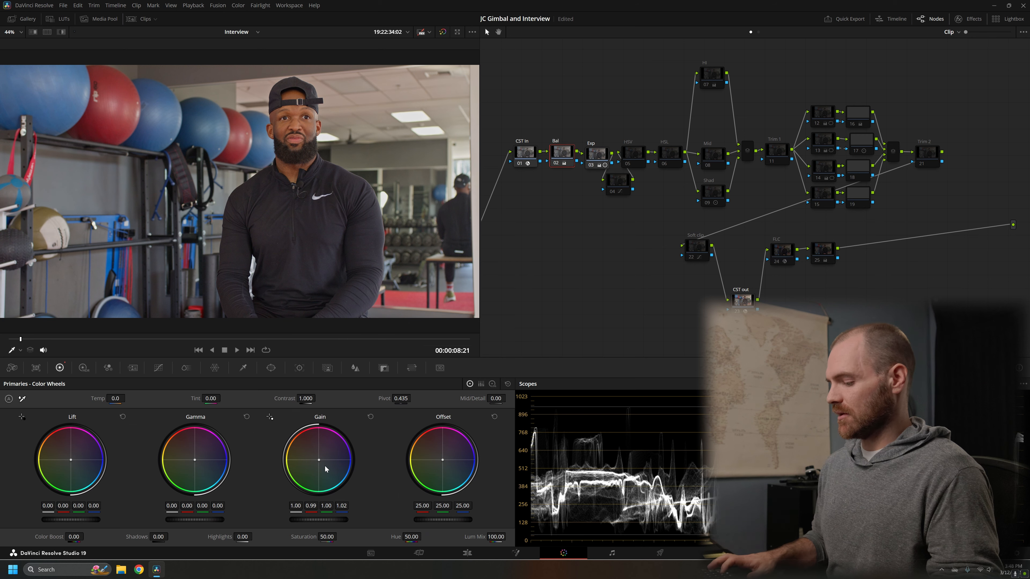
Step: Examine the shot full screen, and toggle the Bal node off and on to compare its color balance
key("ctrl+f")
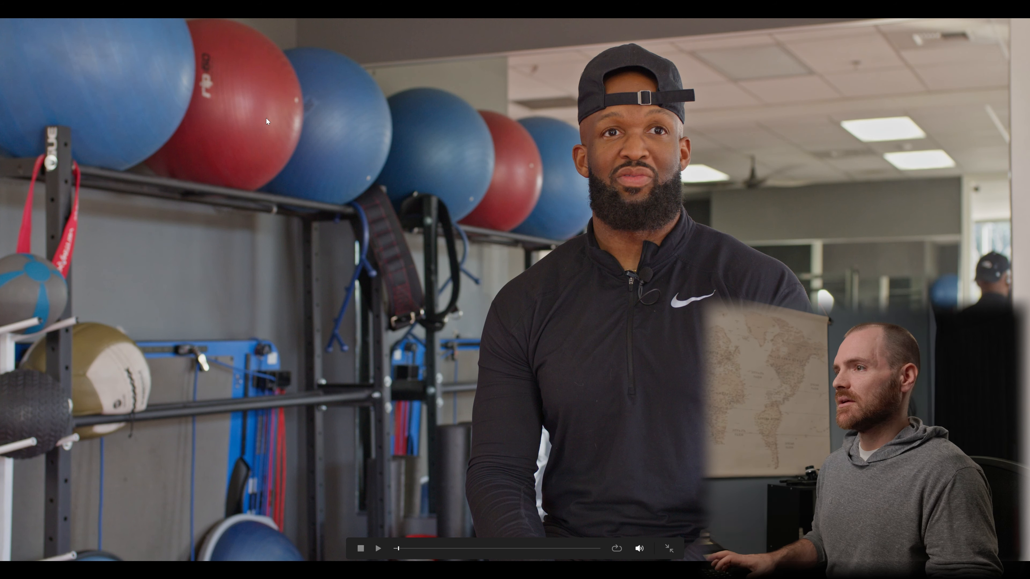
key("ctrl+f")
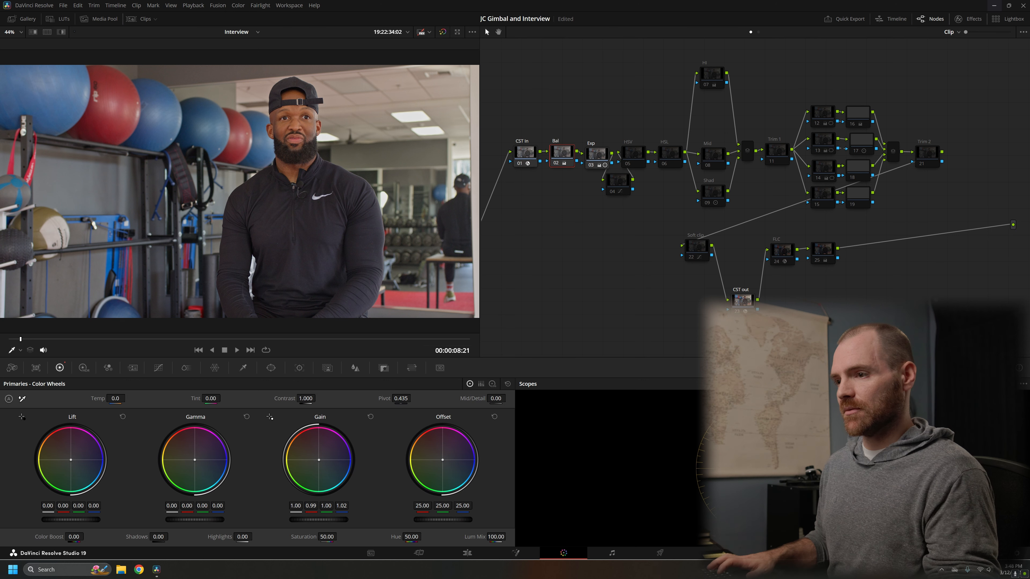
key("ctrl+d")
key("ctrl+d")
key("ctrl+d")
key("ctrl+d")
key("ctrl+d")
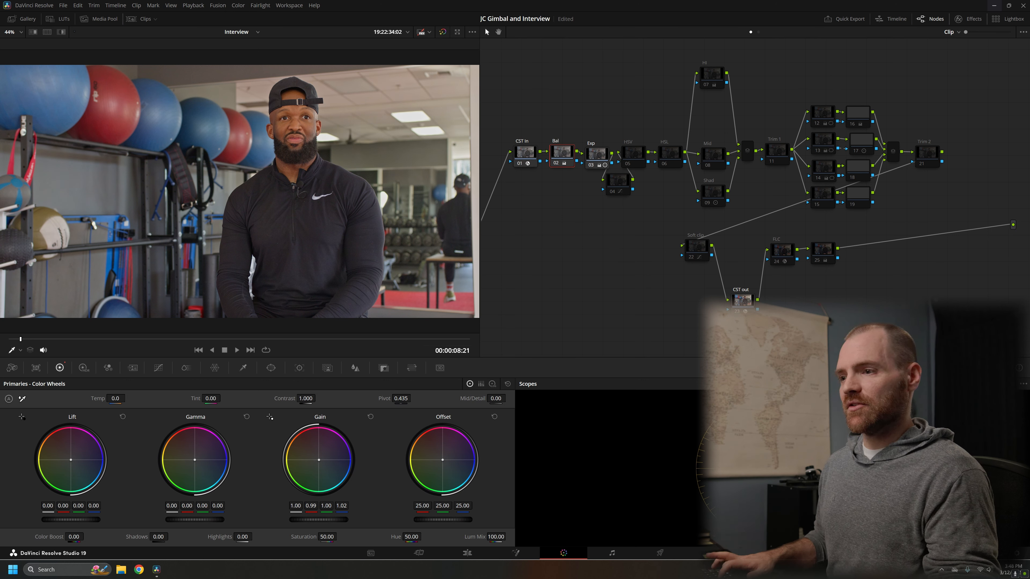
key("ctrl+d")
key("ctrl+d")
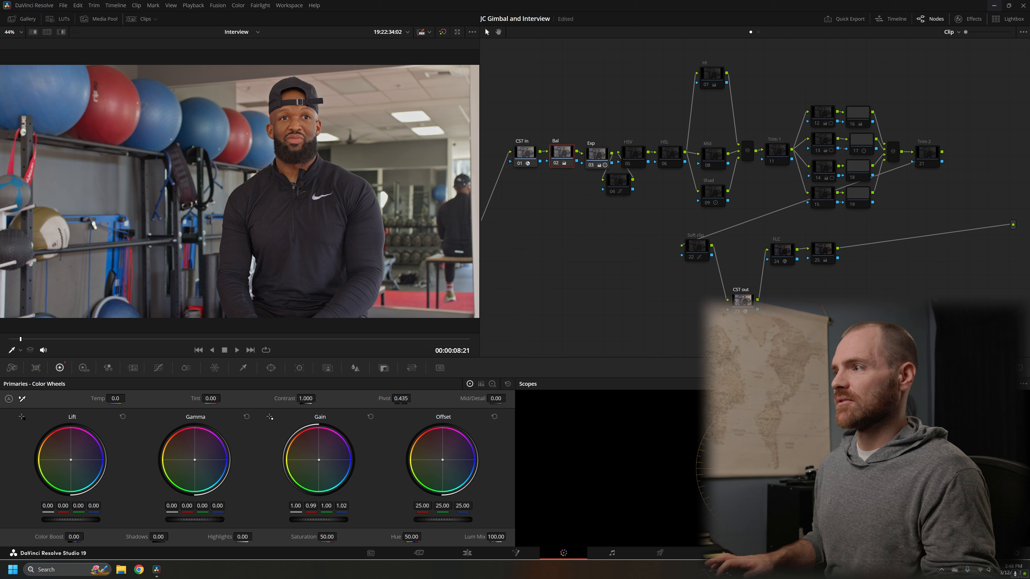
key("ctrl+d")
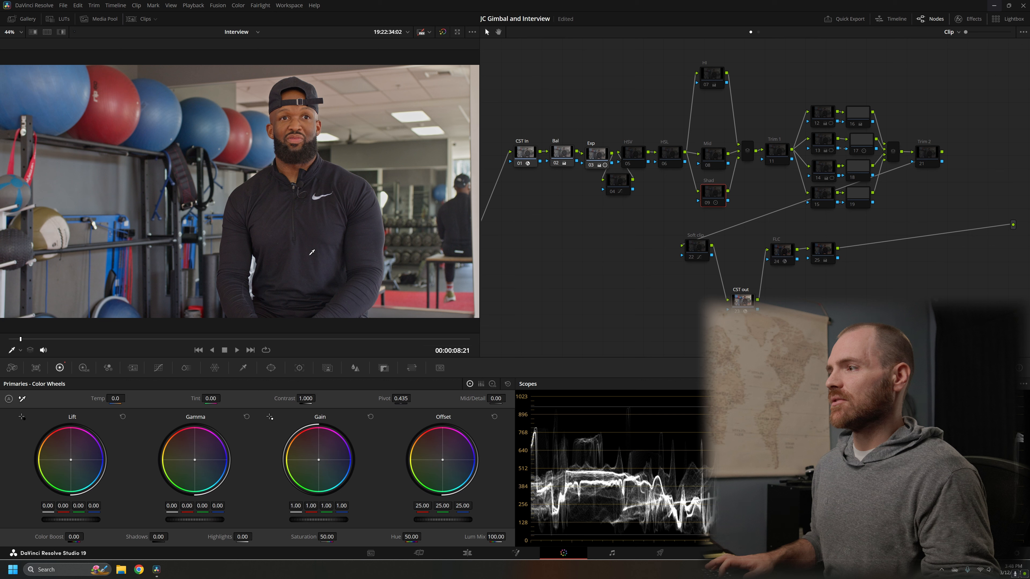
Step: Enable the Shad node to preview its effect on the shadows, and leave it disabled
key("ctrl+d")
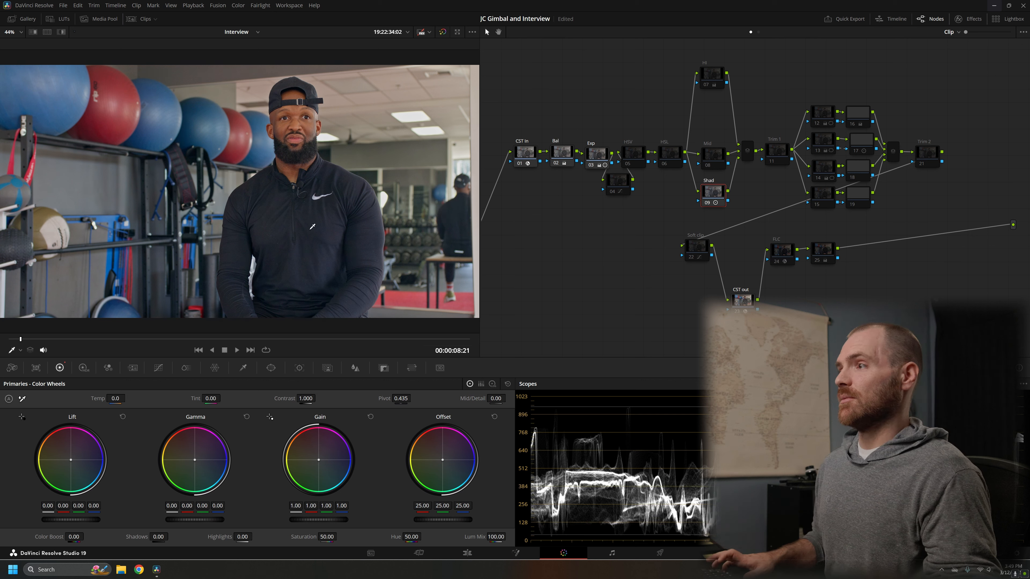
key("ctrl+d")
key("ctrl+d")
key("ctrl+d")
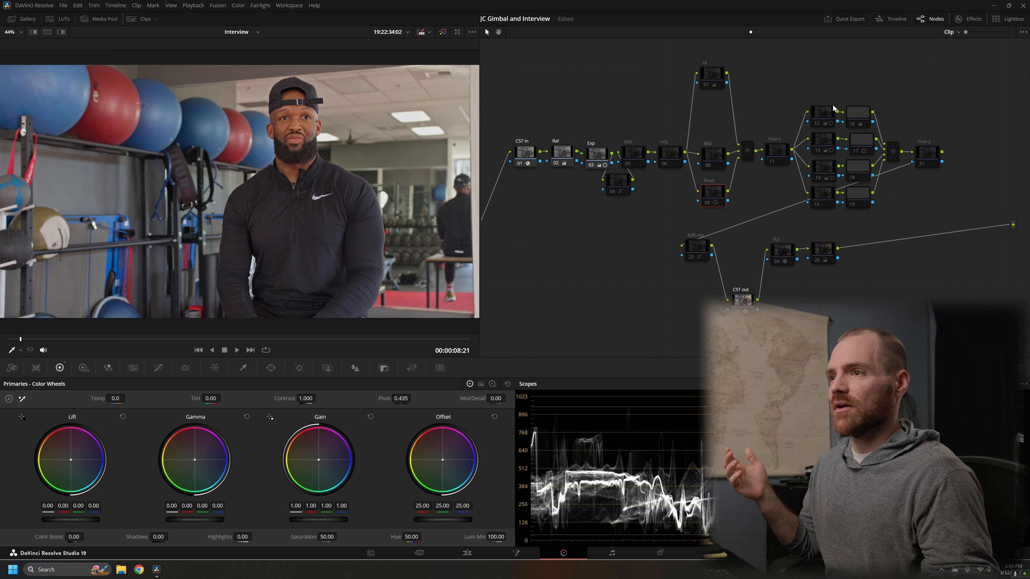
Step: Select the eight parallel-branch nodes between Trim 1 and Trim 2
left_click_drag(814, 84, 865, 219)
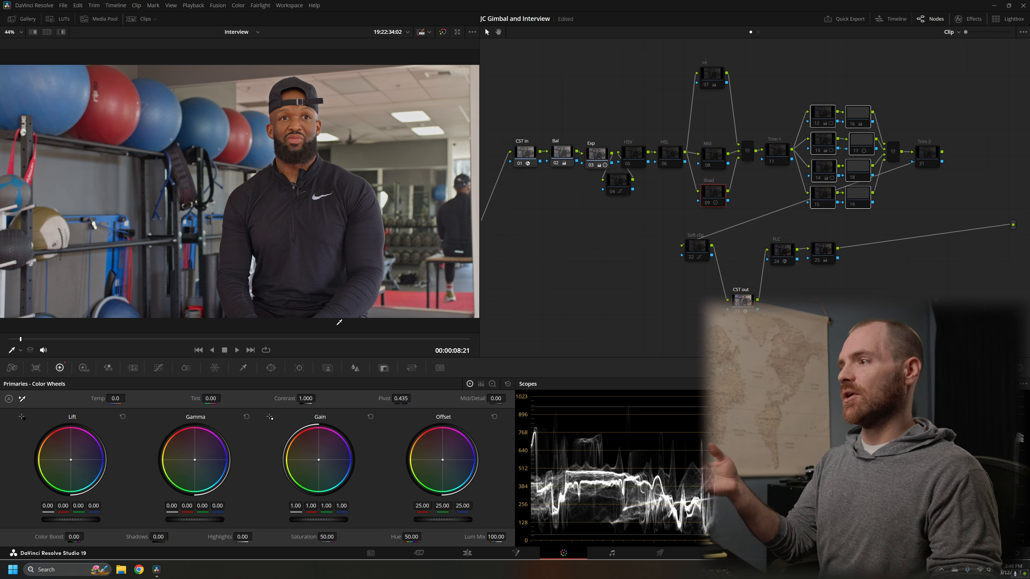
Step: Enable node 12 in the first parallel branch, review its circular window and primaries, and hide the window overlay in the viewer
left_click(827, 119)
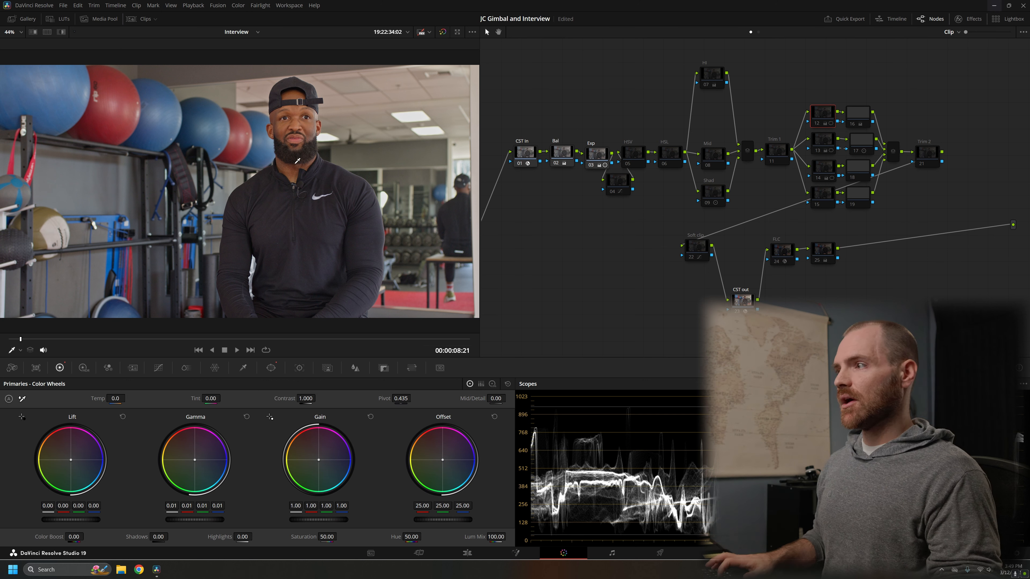
left_click(302, 133)
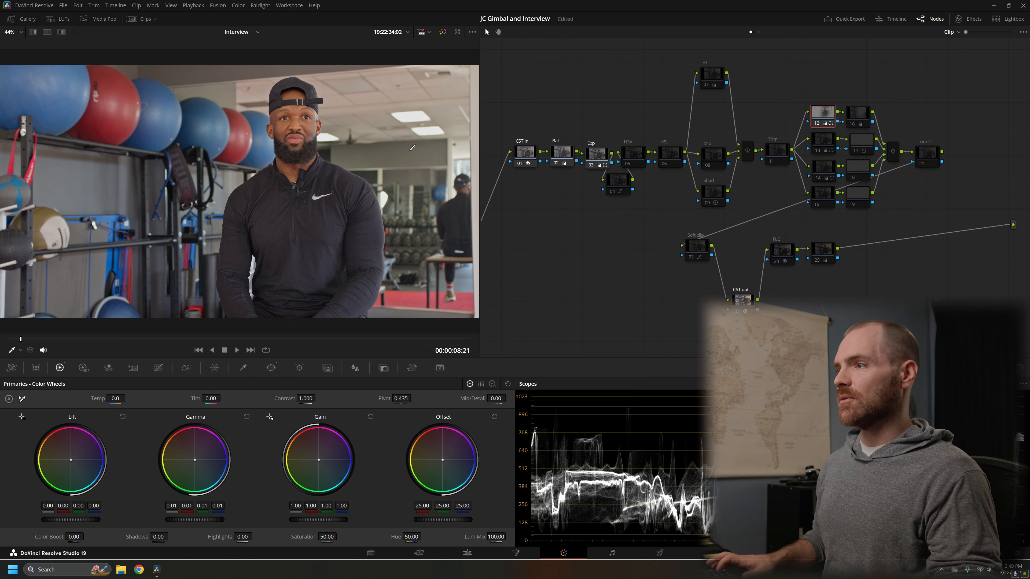
left_click(271, 368)
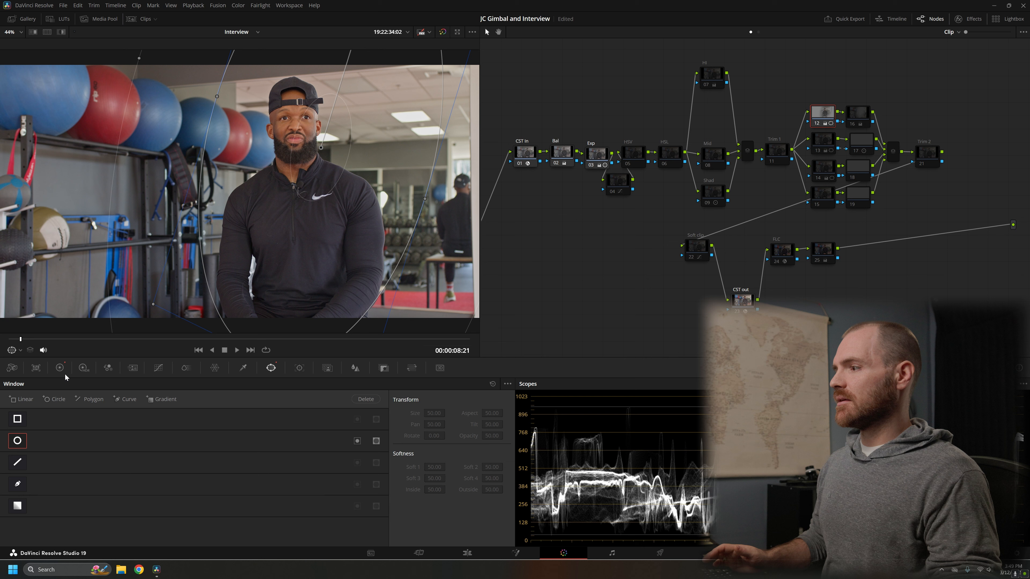
left_click(60, 368)
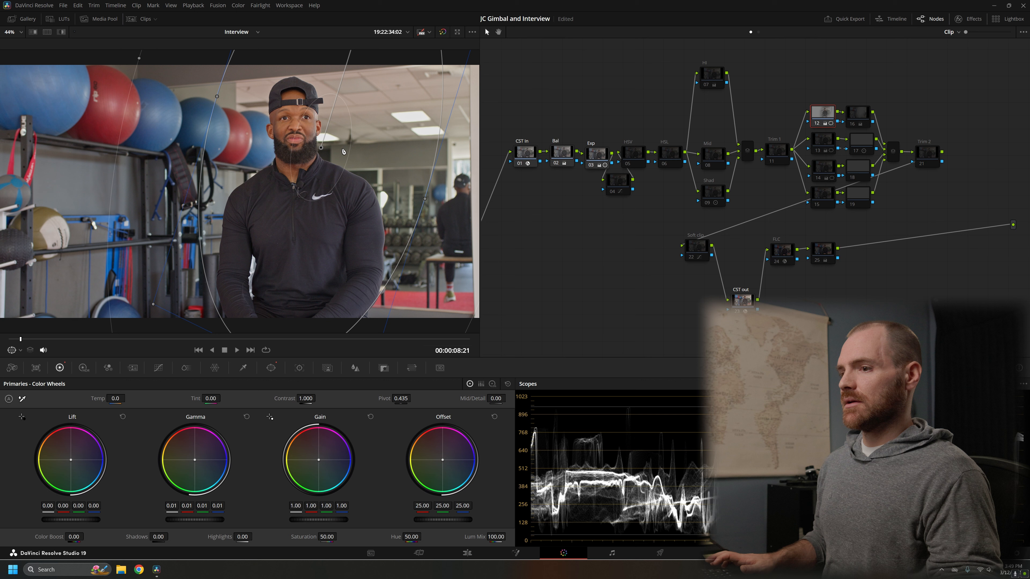
left_click(19, 350)
left_click(25, 375)
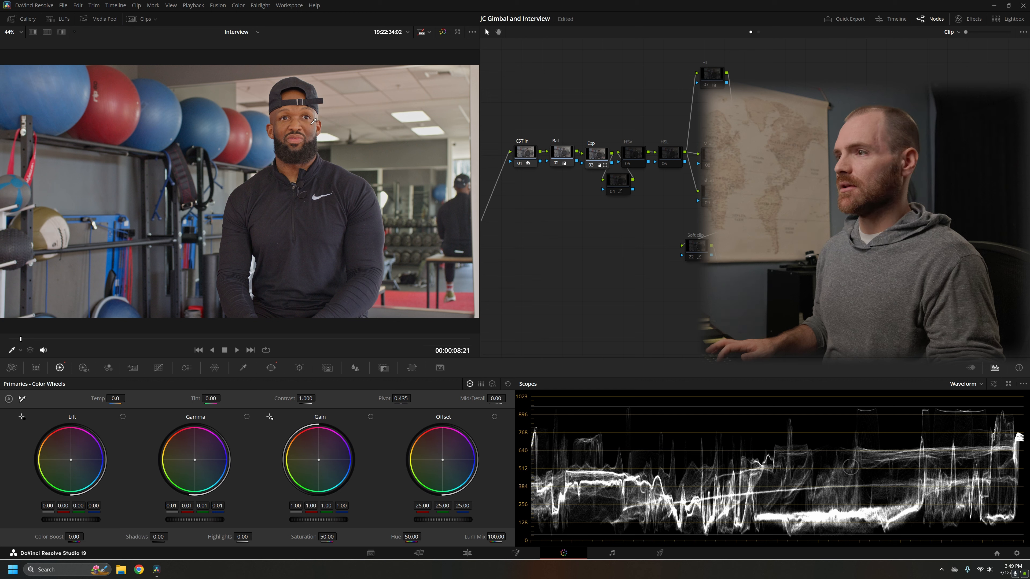
Step: Enable node 16, and toggle nodes 12 and 16 together off and on to compare their effect on the shot
left_click(863, 117)
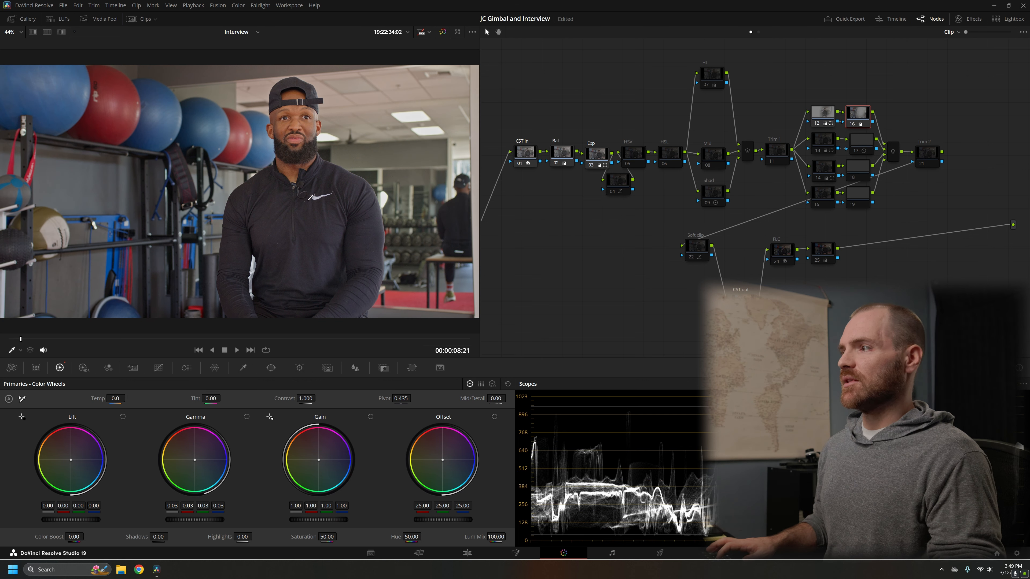
left_click_drag(821, 86, 863, 122)
key("ctrl+d")
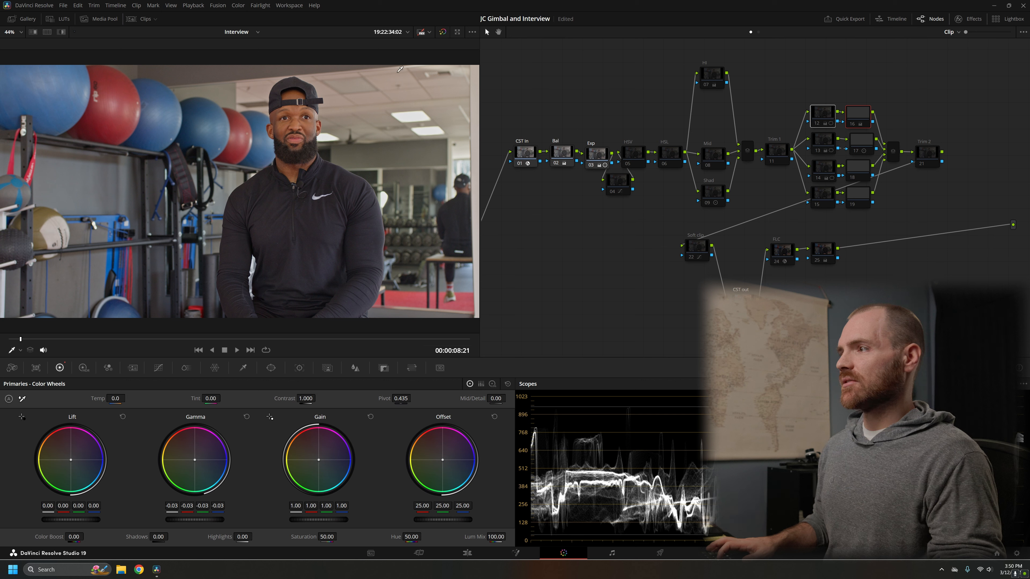
key("ctrl+d")
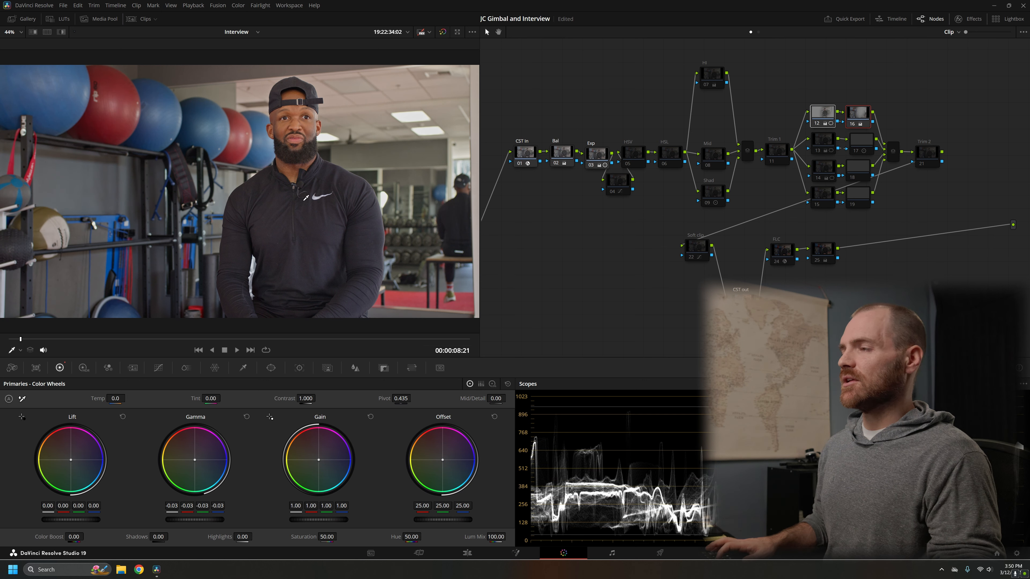
key("ctrl+d")
key("ctrl+d")
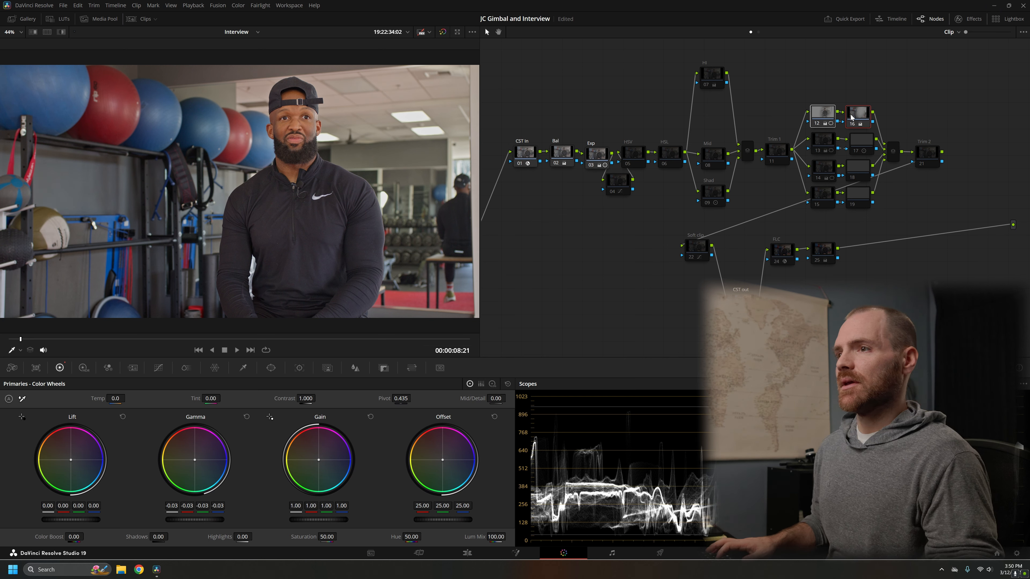
Step: Place nodes 12 and 16 below Bal and Exp, compare the shot with all four disabled, and return the pair to its branch
left_click_drag(860, 121, 600, 230)
left_click_drag(551, 127, 599, 256)
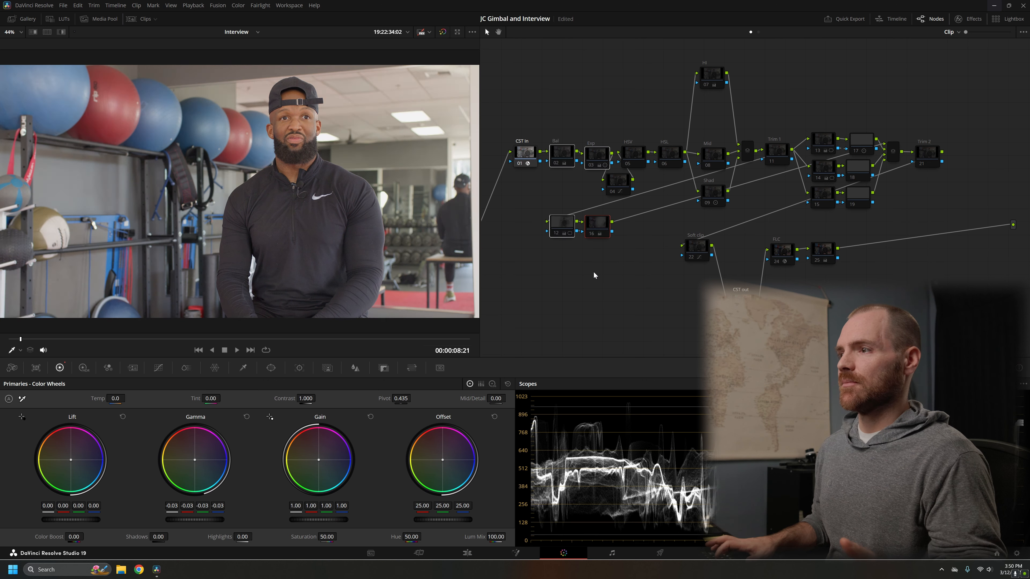
left_click_drag(538, 196, 860, 114)
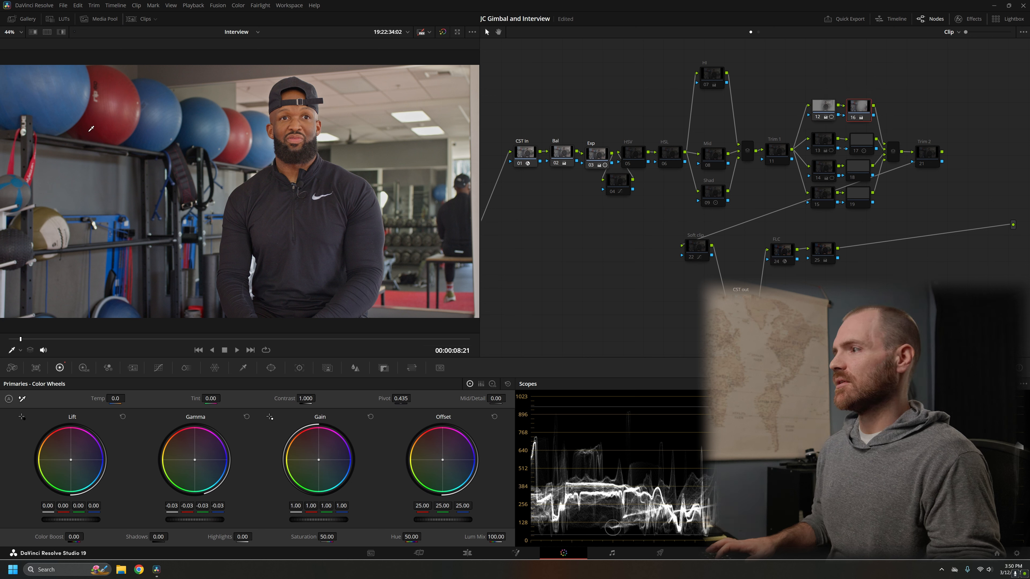
Step: Enable nodes 13 and 17 in the second parallel branch, and review node 13's gradient window and node 17's log wheels
left_click(829, 144)
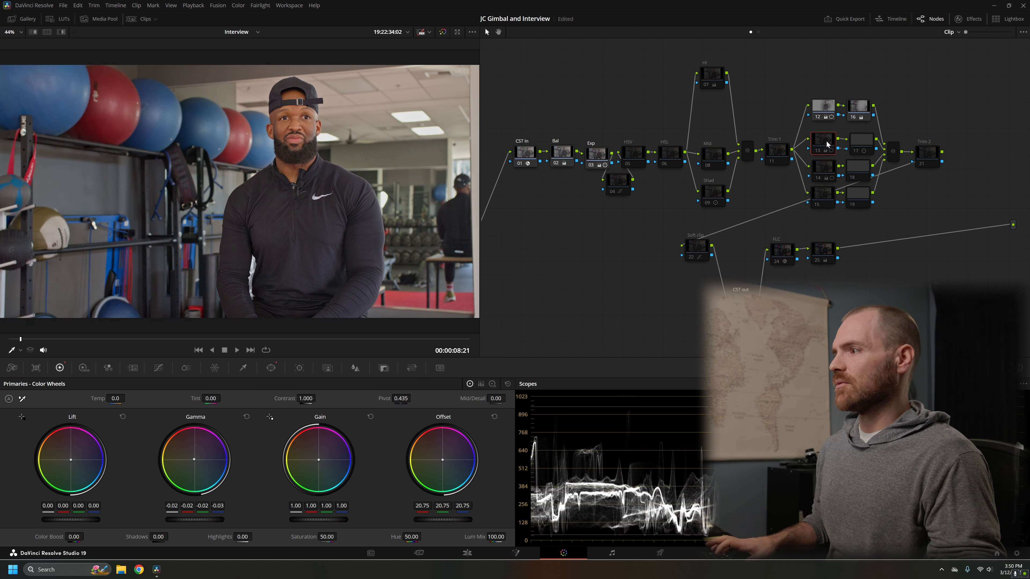
left_click(272, 370)
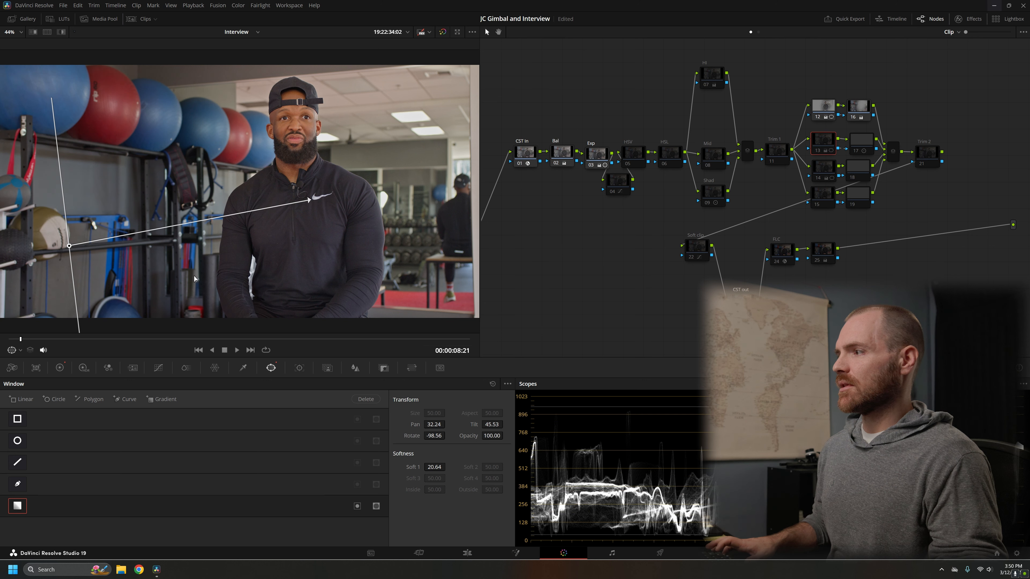
left_click(60, 367)
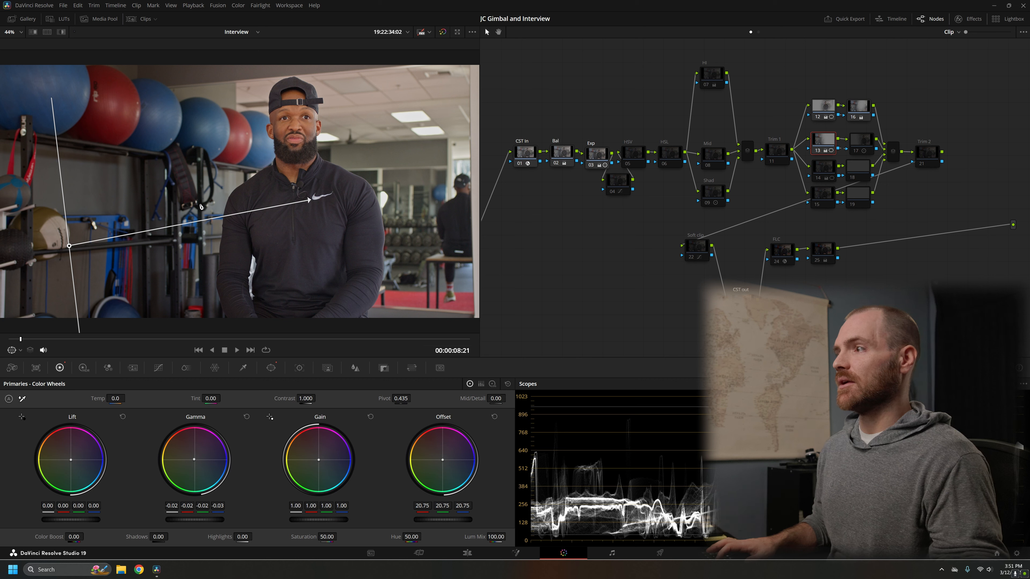
left_click(860, 142)
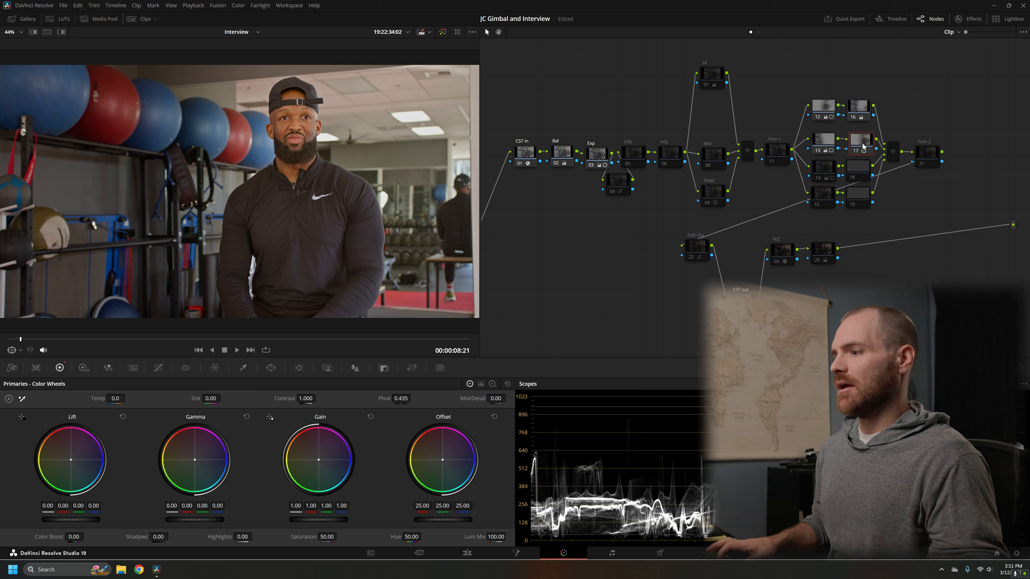
key("alt+z")
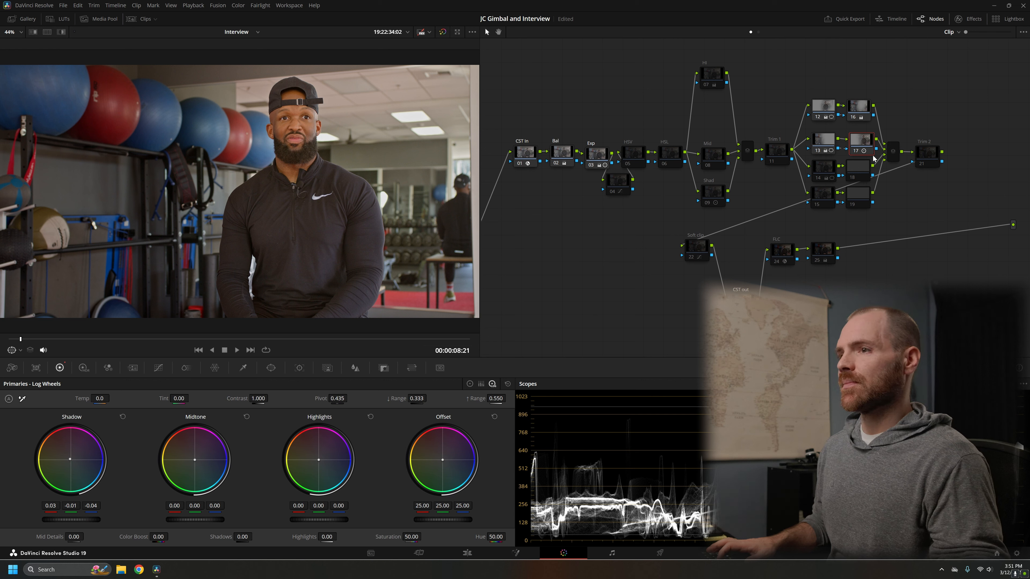
Step: Enable nodes 14 and 18, check node 14's gradient window, and toggle the first three parallel branches off and on to compare
left_click(829, 168)
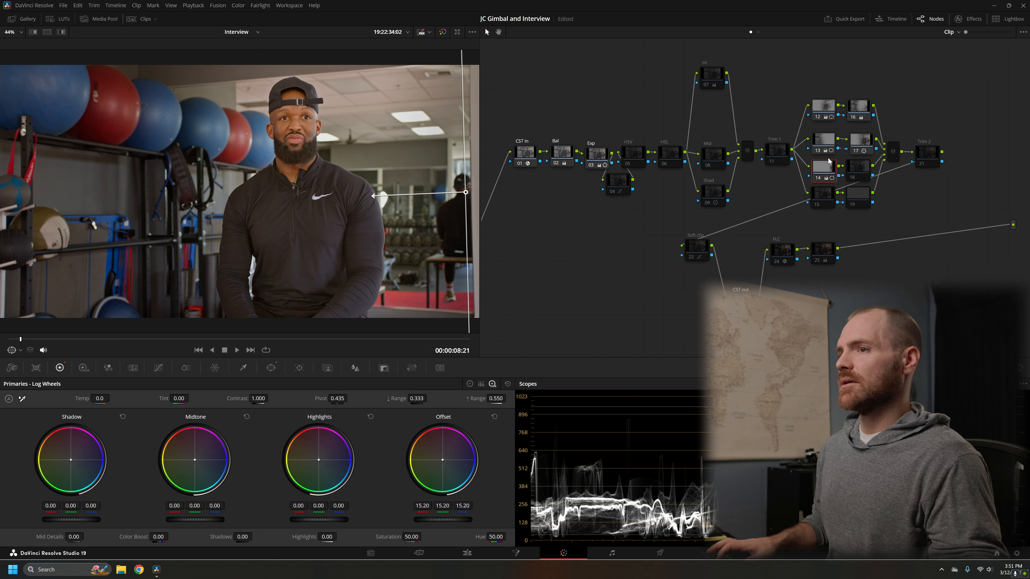
left_click(266, 369)
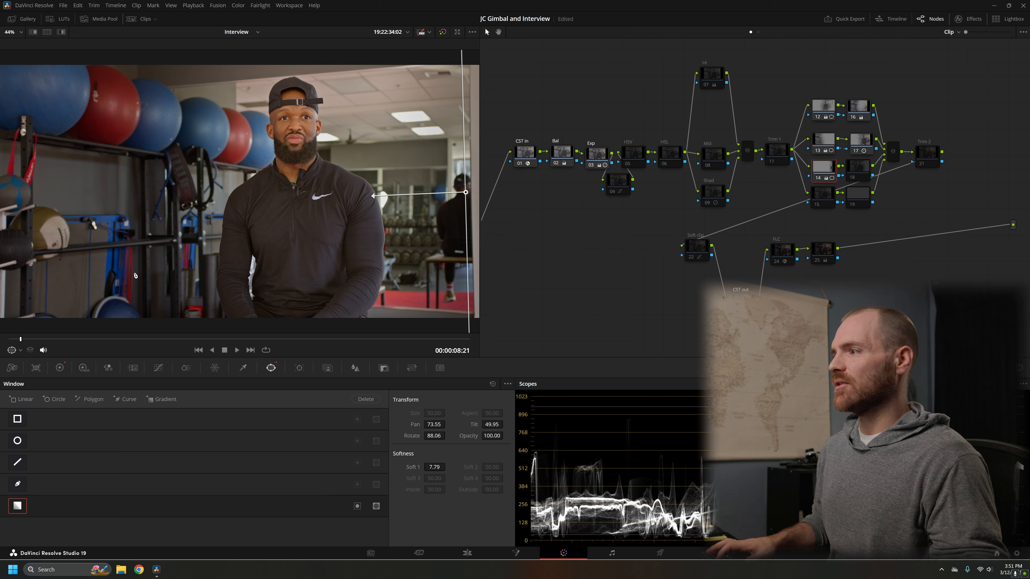
left_click_drag(828, 116, 864, 181)
key("ctrl+d")
key("ctrl+d")
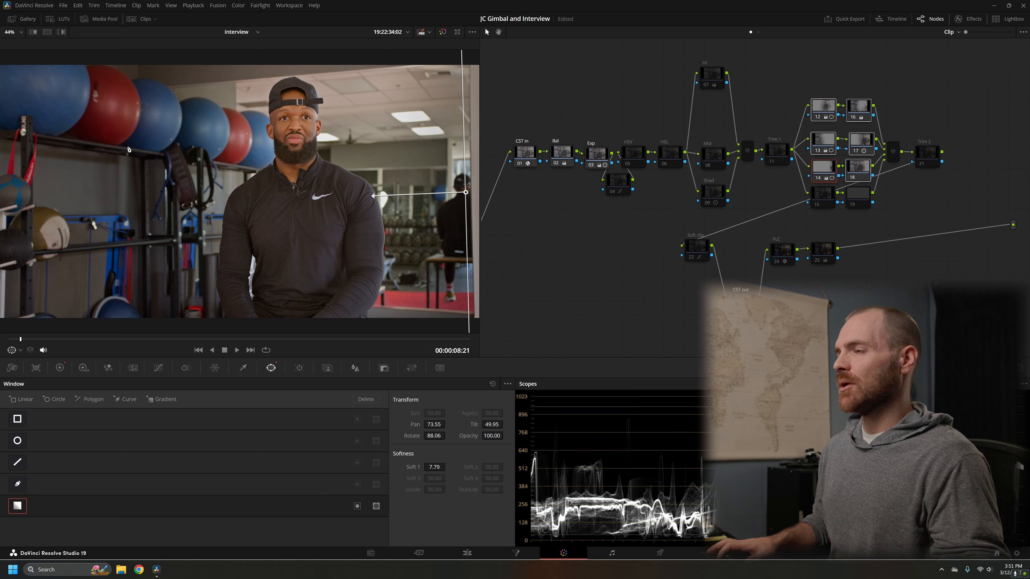
Step: Enable the Shad node, and toggle the eight parallel-branch nodes off and on to compare its effect, leaving all of them enabled
left_click(716, 198)
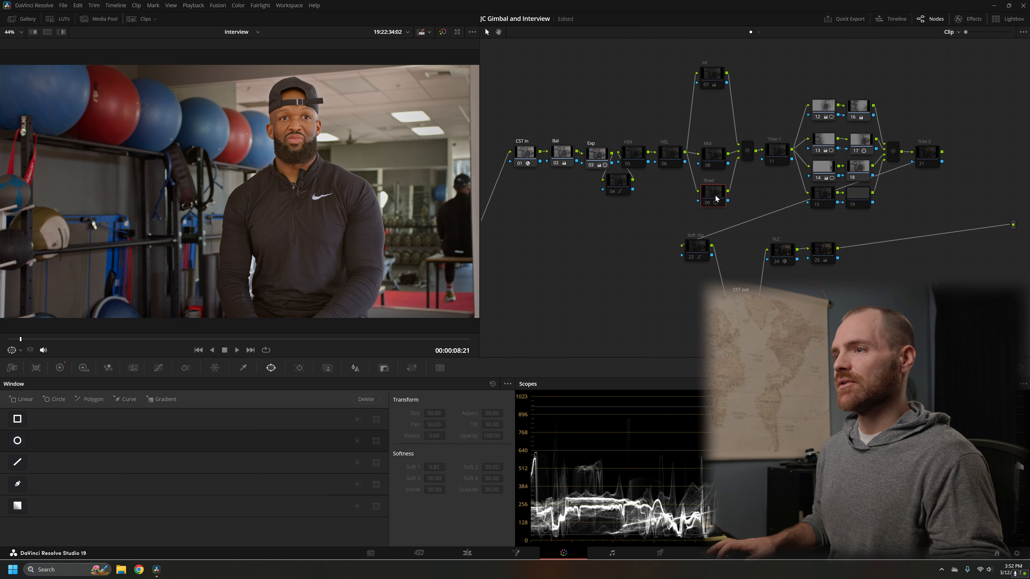
left_click(64, 369)
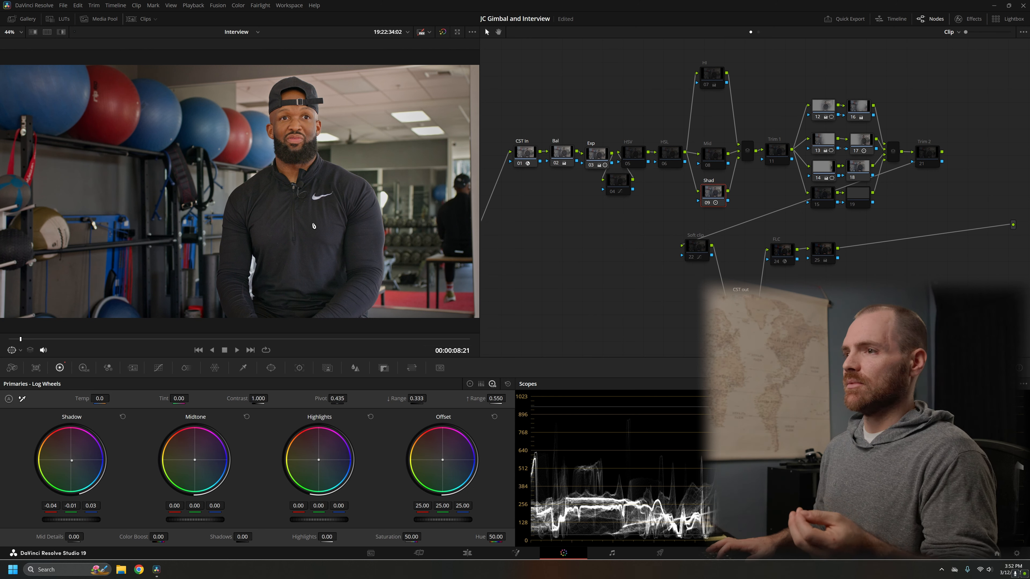
left_click_drag(813, 84, 880, 216)
key("ctrl+d")
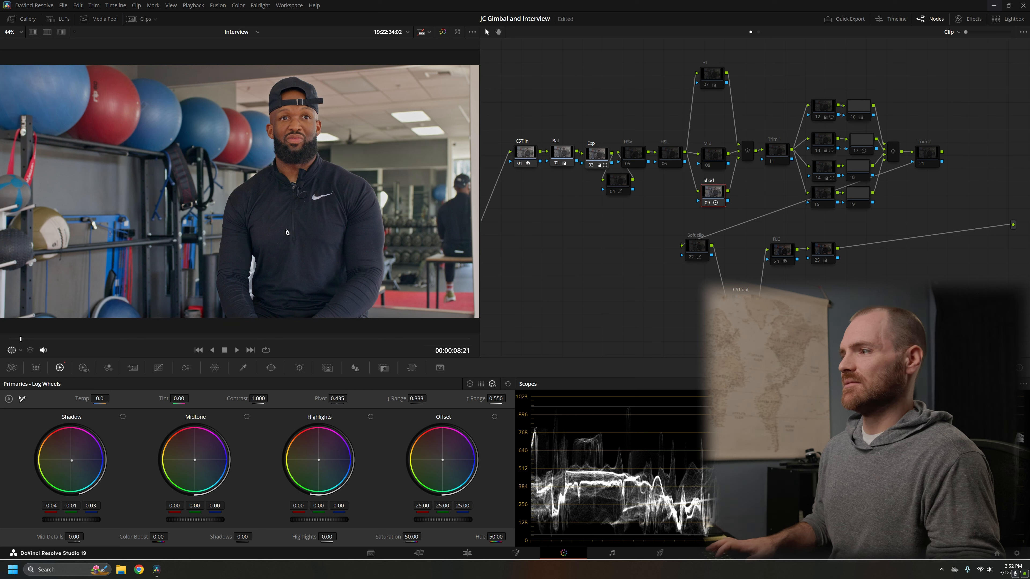
left_click_drag(794, 75, 879, 224)
left_click(863, 203)
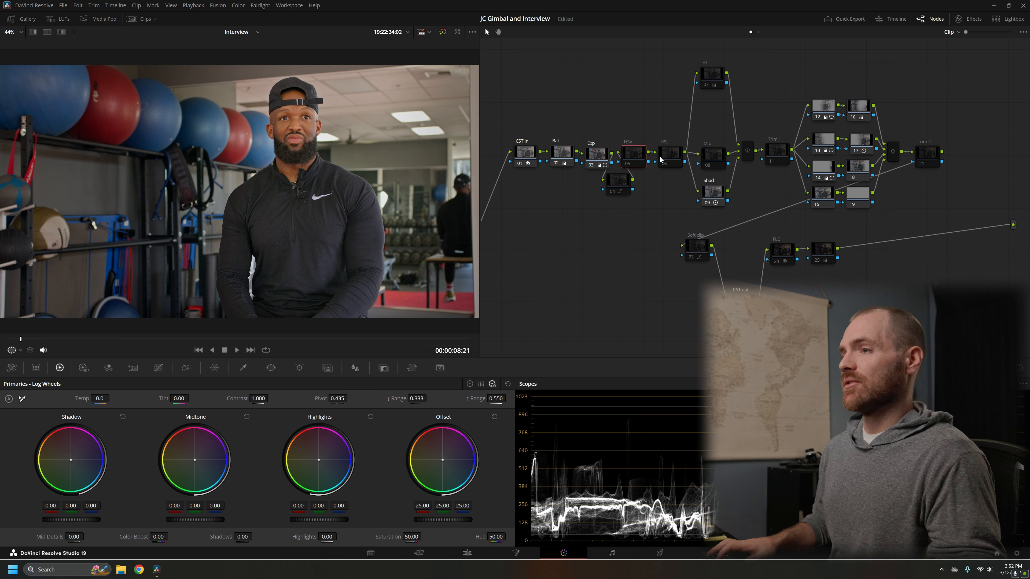
Step: Enable the HSV and HSL nodes, and toggle the pair off and on to compare their effect on color
left_click(664, 161)
left_click_drag(617, 133, 668, 172)
left_click_drag(627, 122, 677, 172)
left_click_drag(671, 159, 671, 121)
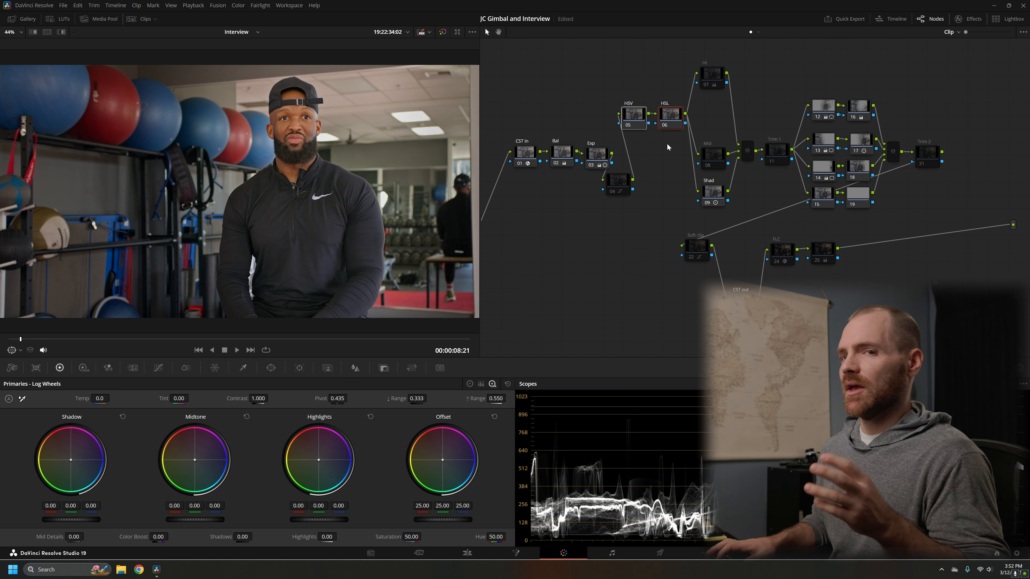
key("ctrl+d")
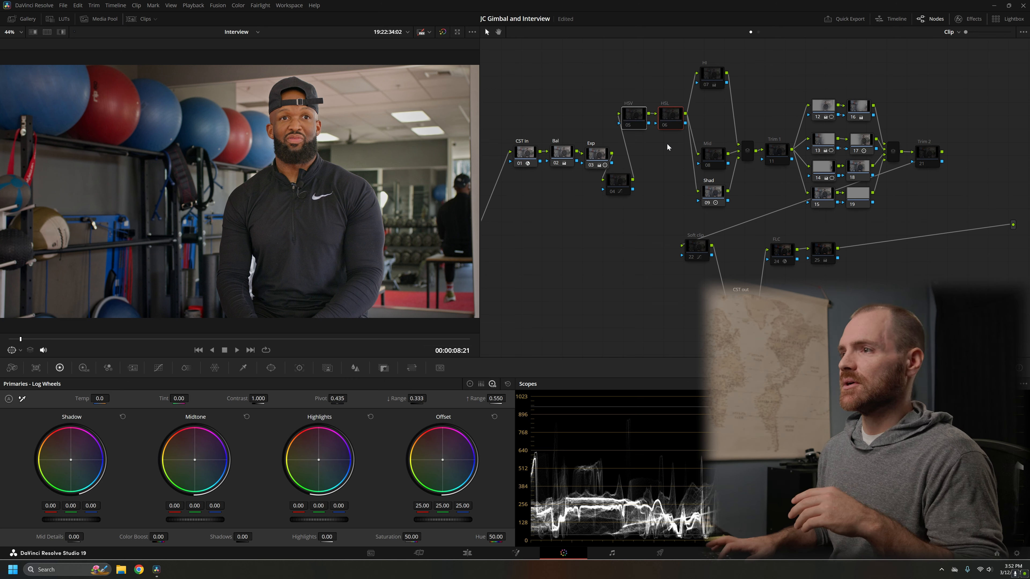
key("ctrl+d")
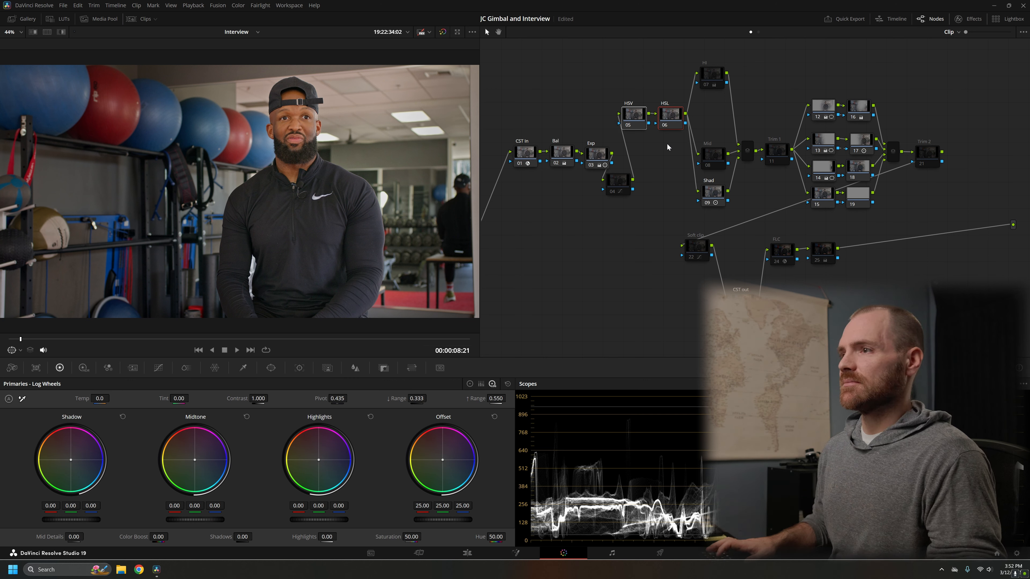
left_click_drag(673, 124, 675, 152)
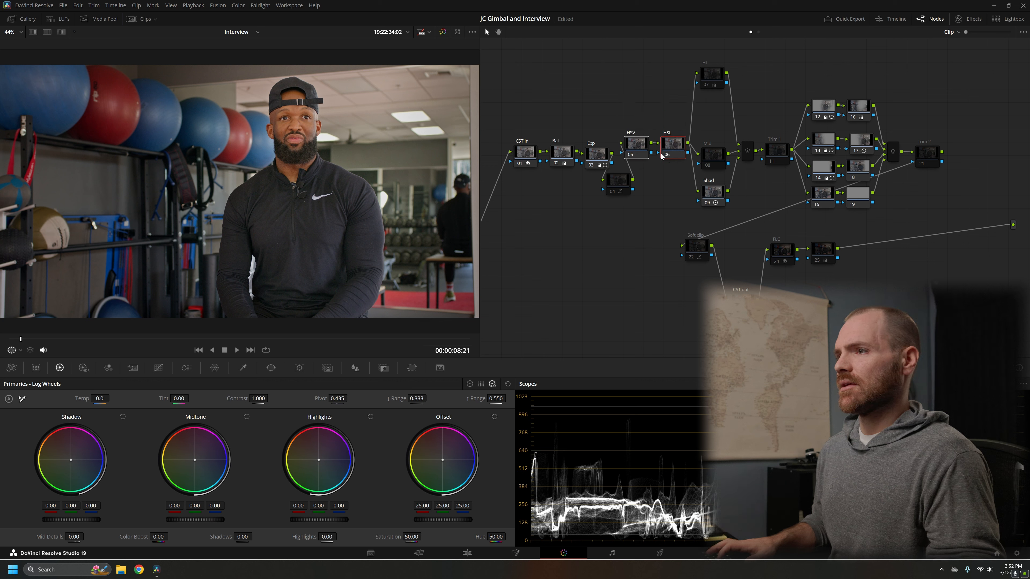
Step: Move disabled node 04 lower in the node graph, clear of the Exp and HSV nodes
left_click(623, 186)
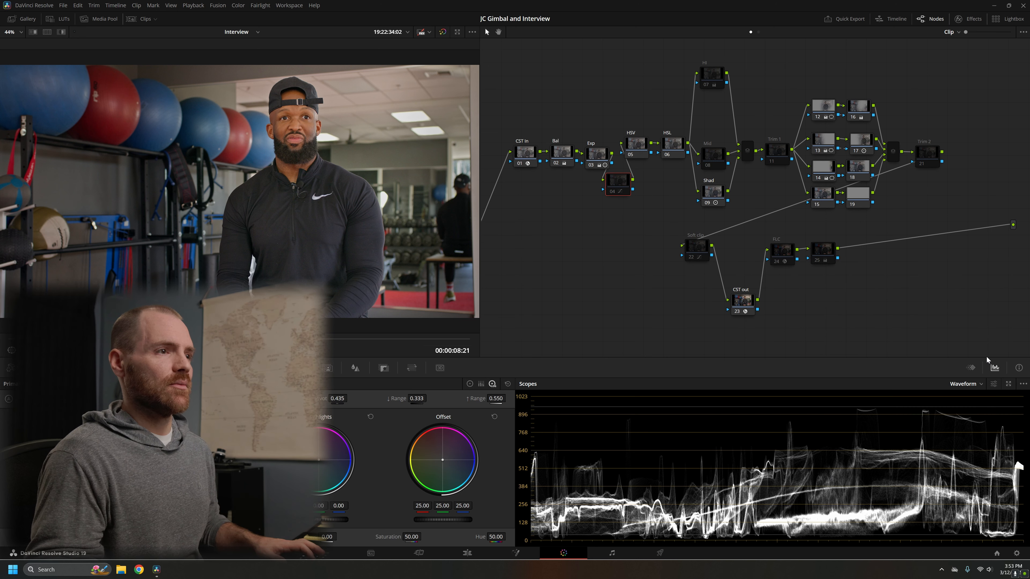
left_click_drag(618, 184, 591, 212)
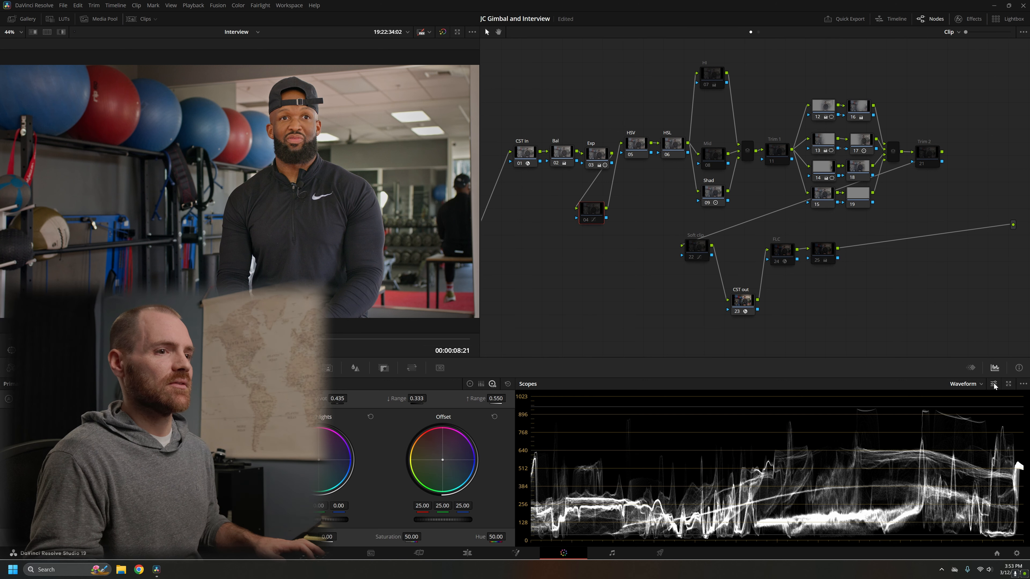
Step: Expand the scopes into one large waveform, check its reference level settings, and close the enlarged scopes window
left_click(995, 367)
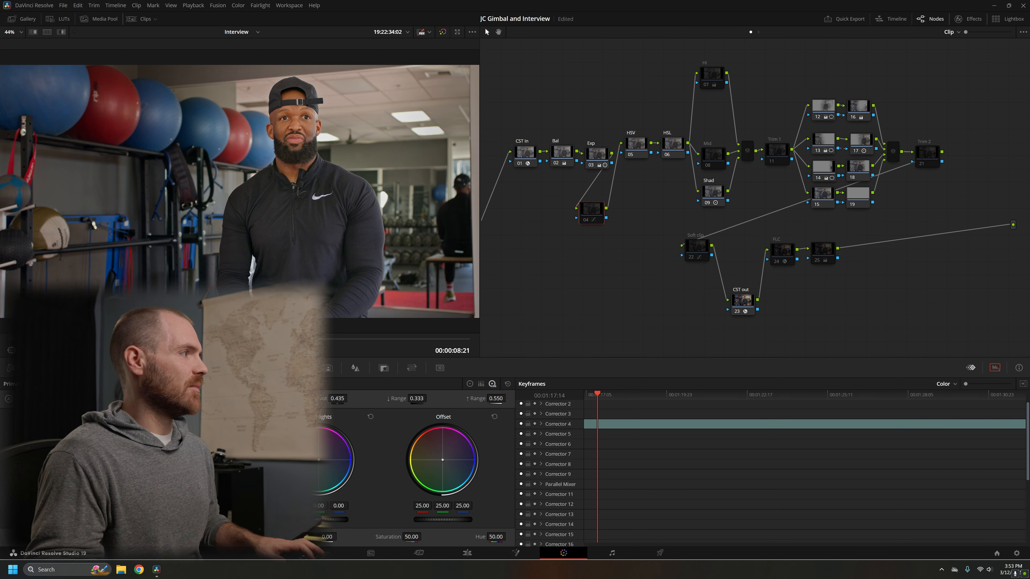
left_click_drag(670, 41, 713, 36)
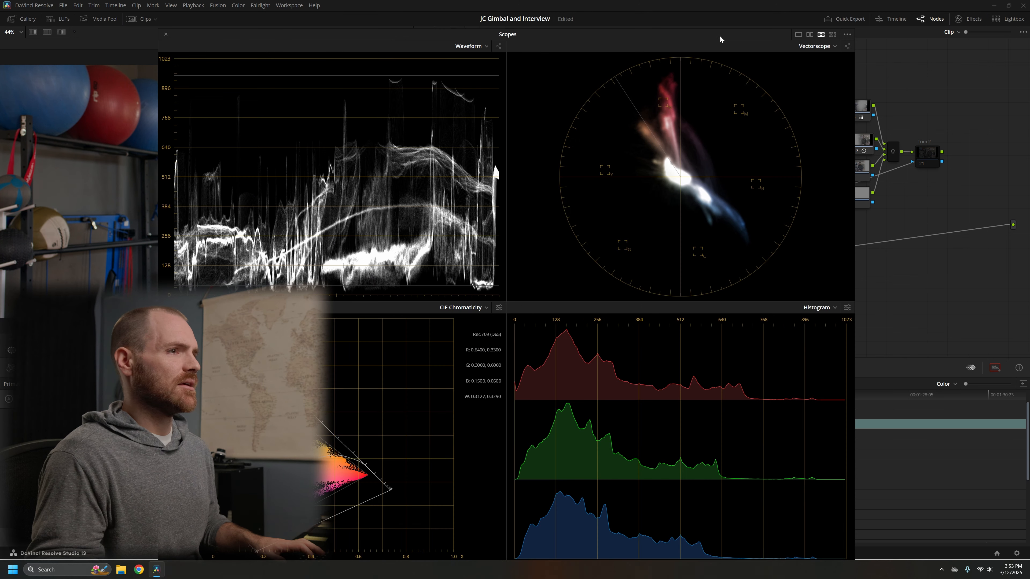
left_click(796, 34)
left_click_drag(620, 42, 628, 19)
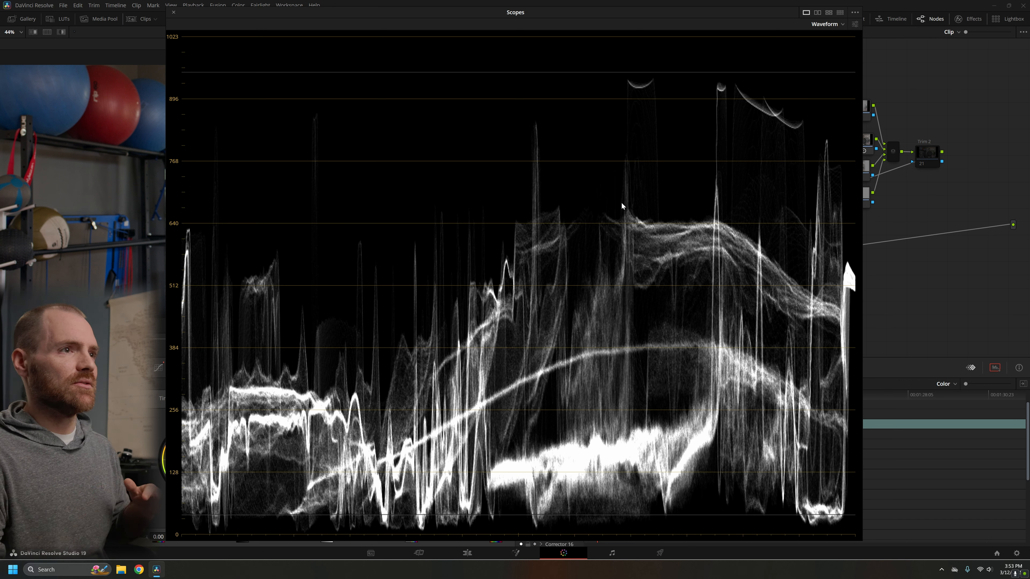
left_click(855, 25)
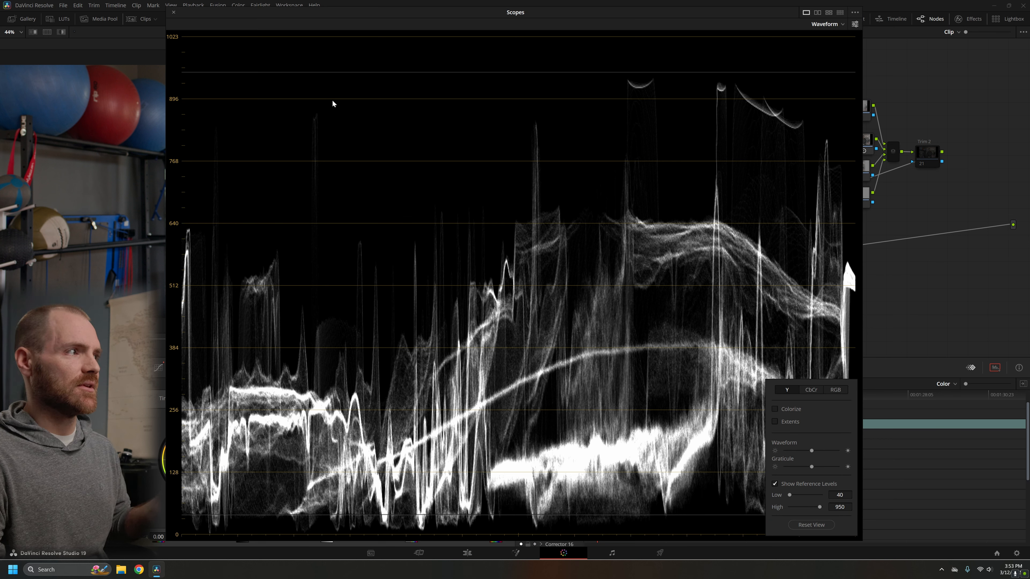
left_click(421, 381)
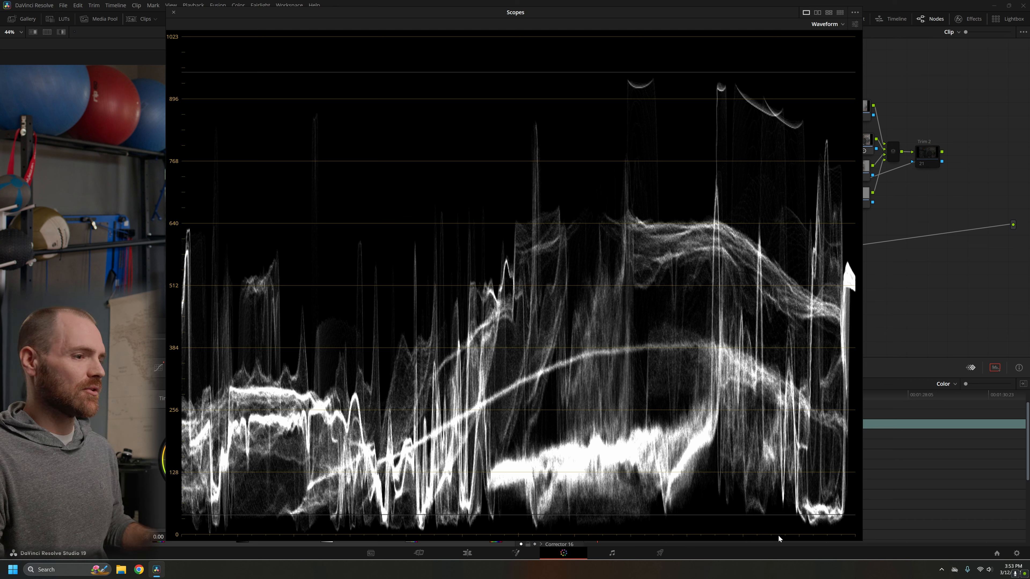
left_click(174, 13)
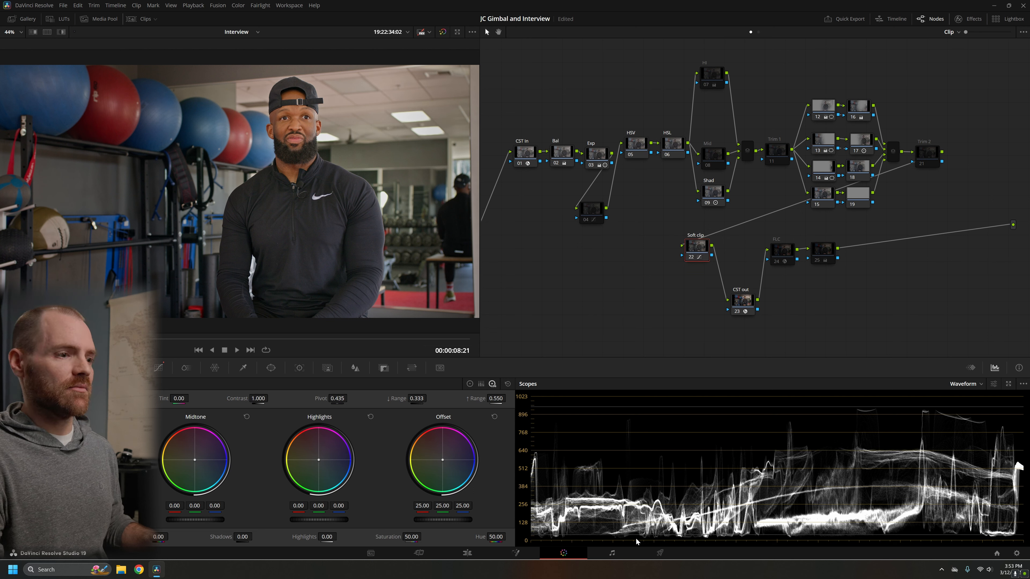
Step: Show the Soft clip node's custom curve, and examine its Soft Clip settings, particularly the Low Soft amount
left_click(159, 368)
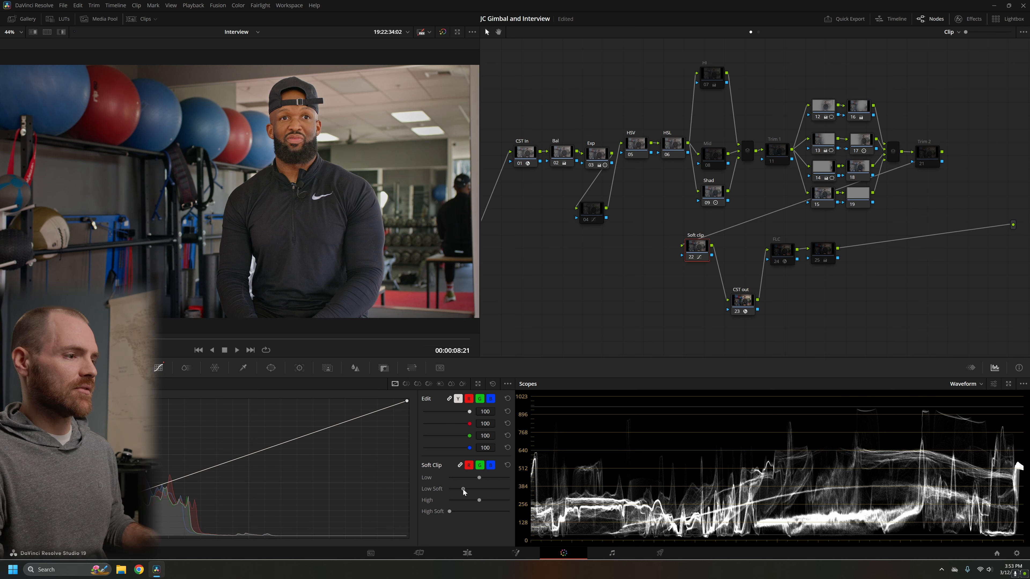
mouse_move(463, 489)
left_mouse_down()
mouse_move(453, 489)
mouse_move(470, 487)
left_mouse_up()
mouse_move(283, 433)
left_mouse_down()
mouse_move(246, 432)
mouse_move(288, 428)
mouse_move(259, 429)
mouse_move(279, 433)
left_mouse_up()
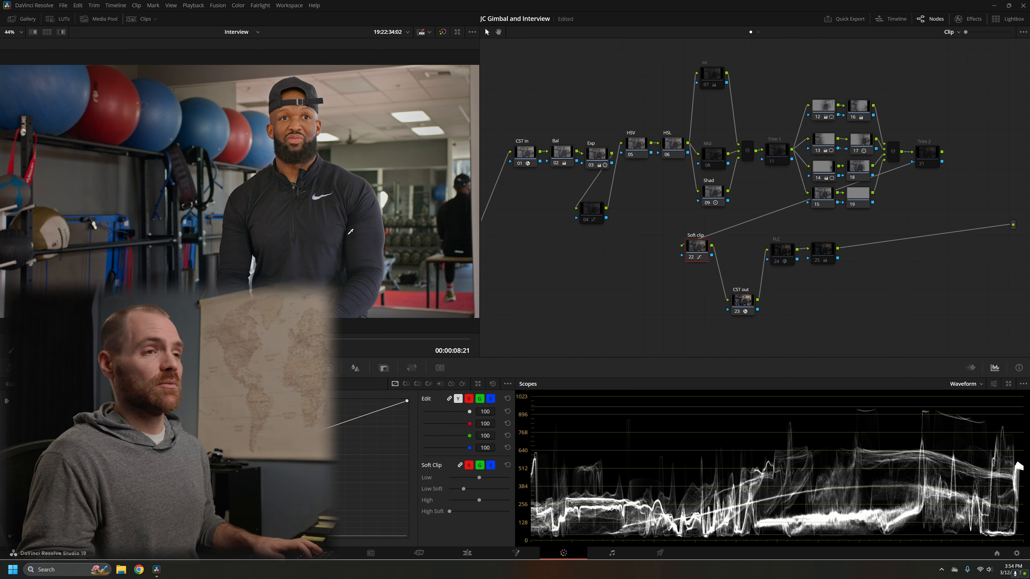
Step: Enable node 25 at the end of the chain, and vary its Offset level to compare the effect, leaving it at 26.80
left_click(821, 261)
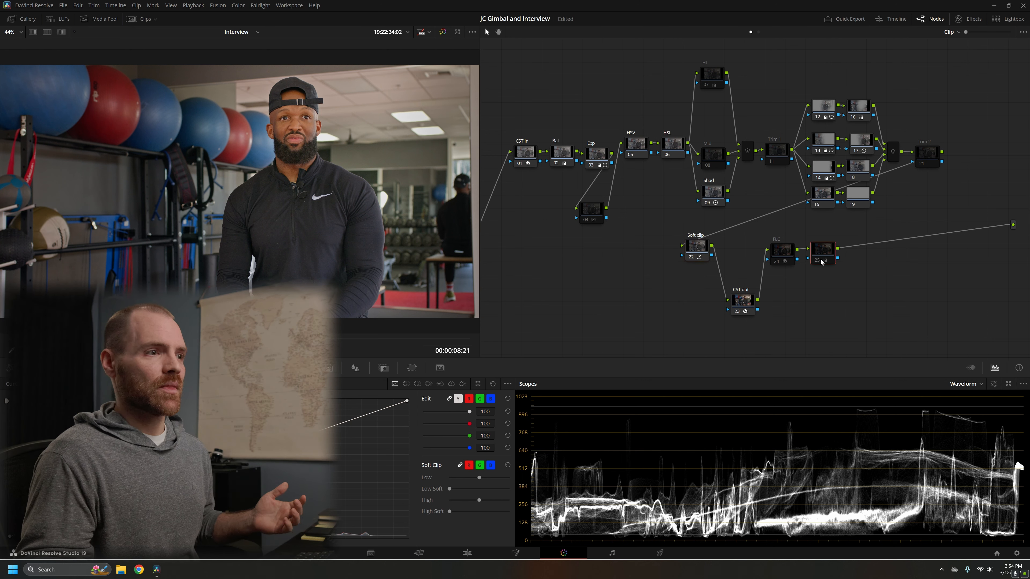
left_click(745, 310)
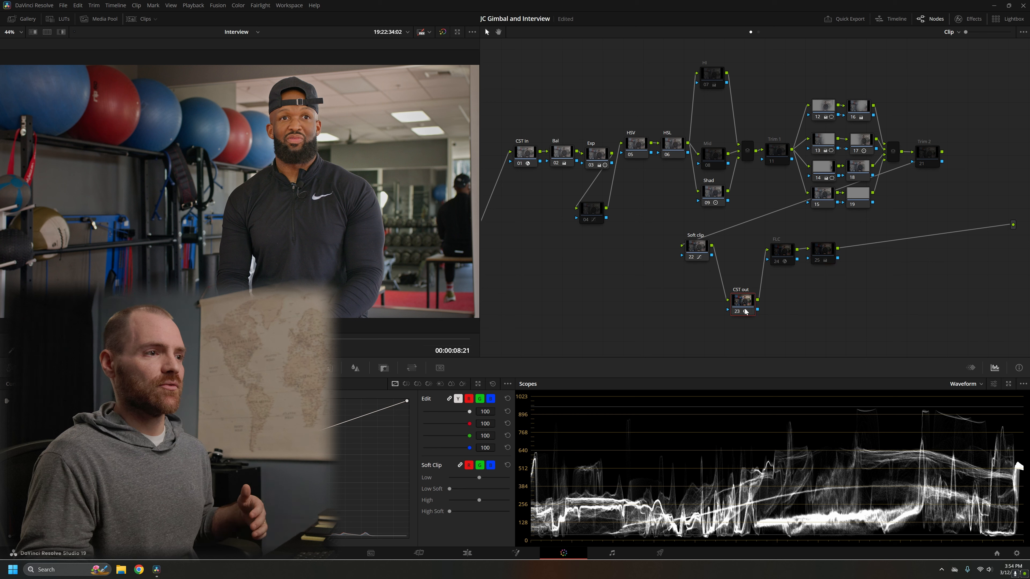
left_click(822, 256)
left_click(66, 368)
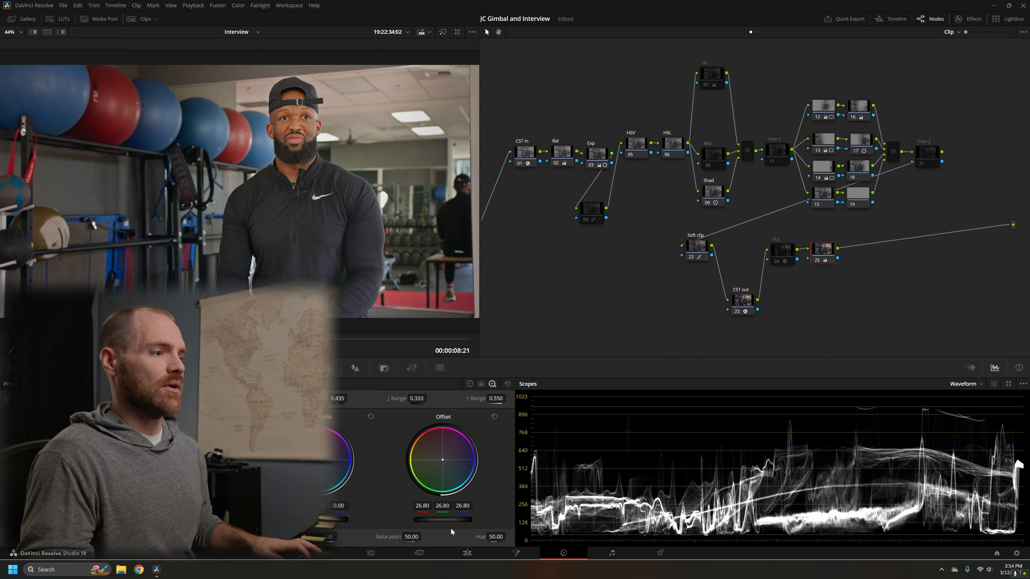
mouse_move(443, 520)
left_mouse_down()
mouse_move(465, 520)
mouse_move(405, 520)
mouse_move(535, 520)
mouse_move(437, 520)
mouse_move(449, 521)
left_mouse_up()
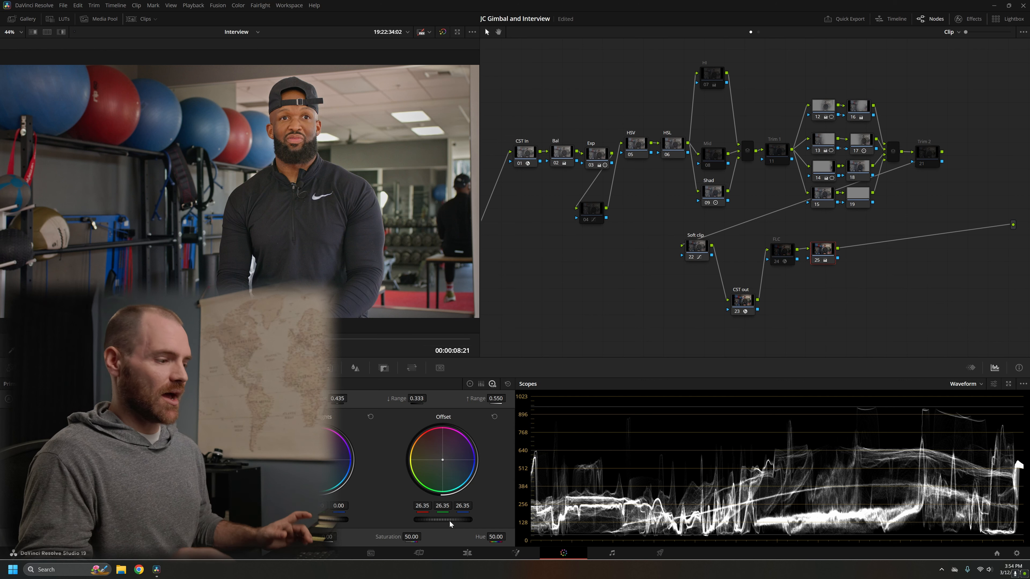
scroll(450, 521, "up", 3)
scroll(449, 521, "down", 3)
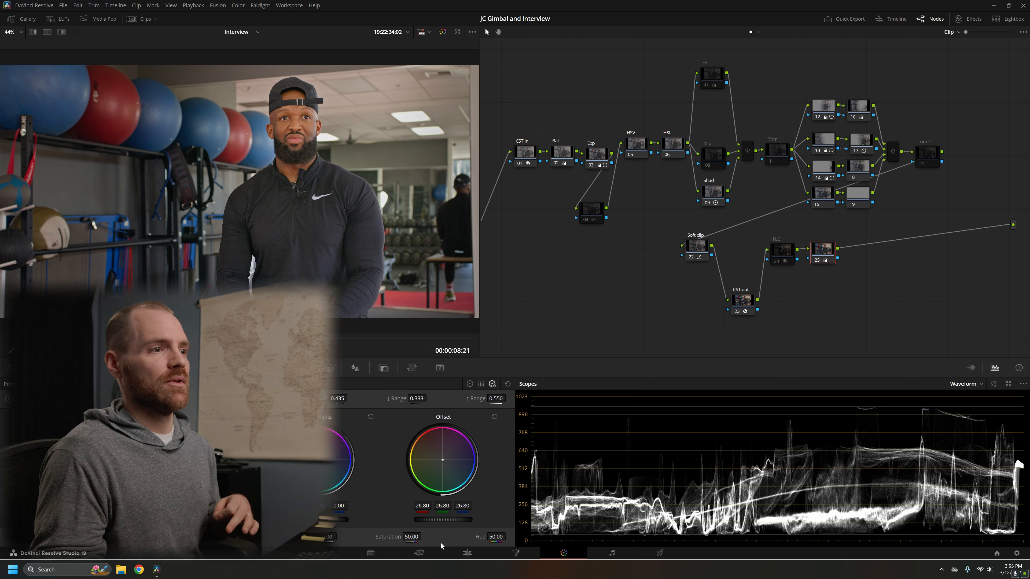
Step: Enable the FLC node, and toggle it off and on to compare its effect, leaving it enabled
left_click_drag(549, 89, 895, 218)
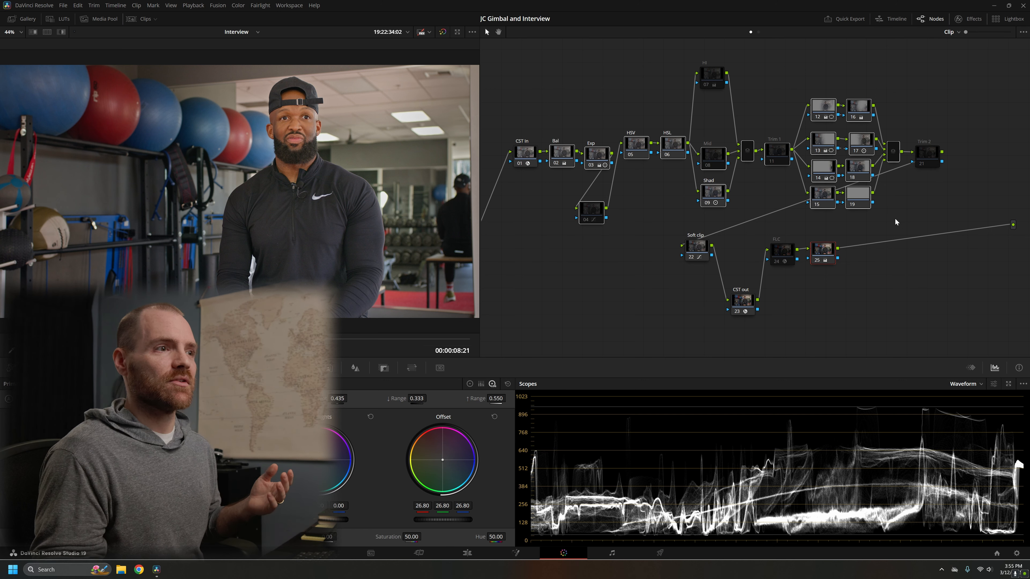
left_click(880, 223)
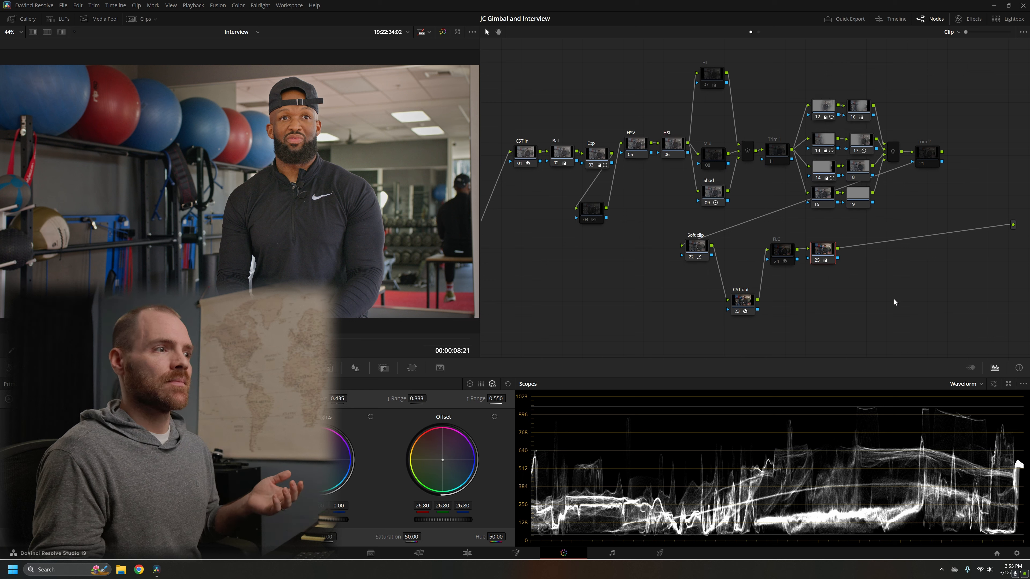
left_click(782, 254)
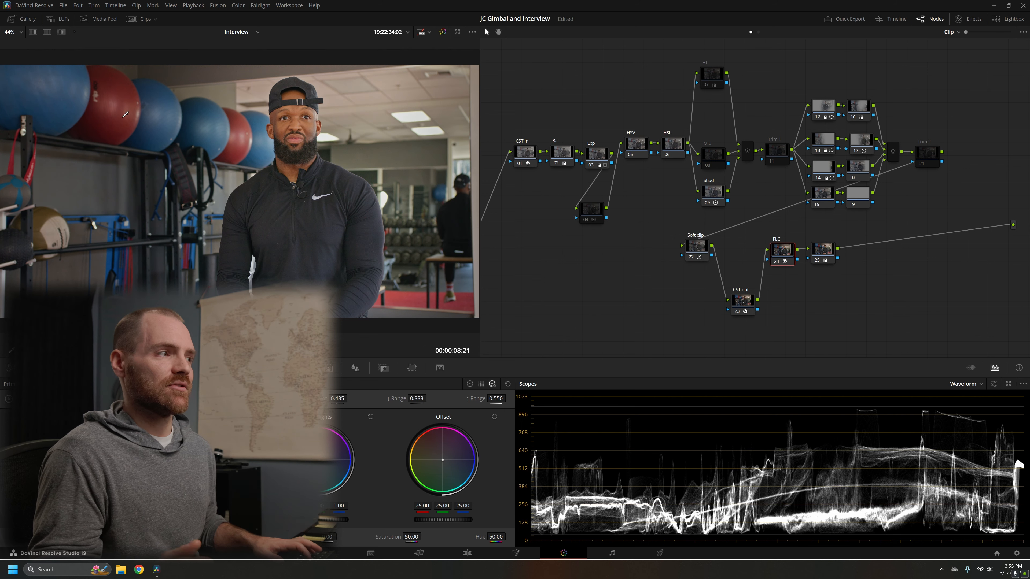
key("ctrl+d")
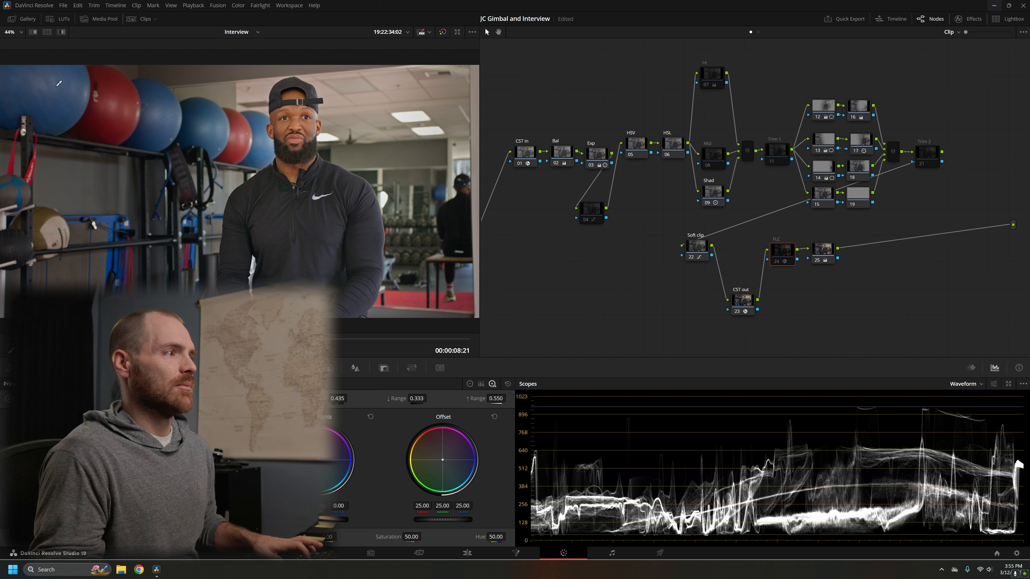
key("ctrl+d")
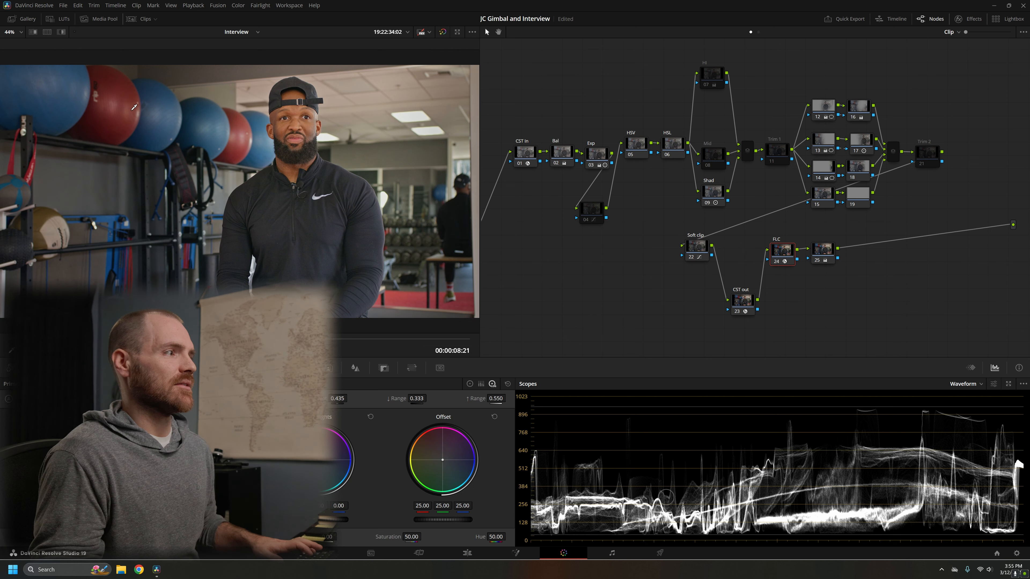
Step: Show the Film Look Creator settings, switch the Core Look to Cinematic for comparison, and return it to Rochester
left_click(968, 19)
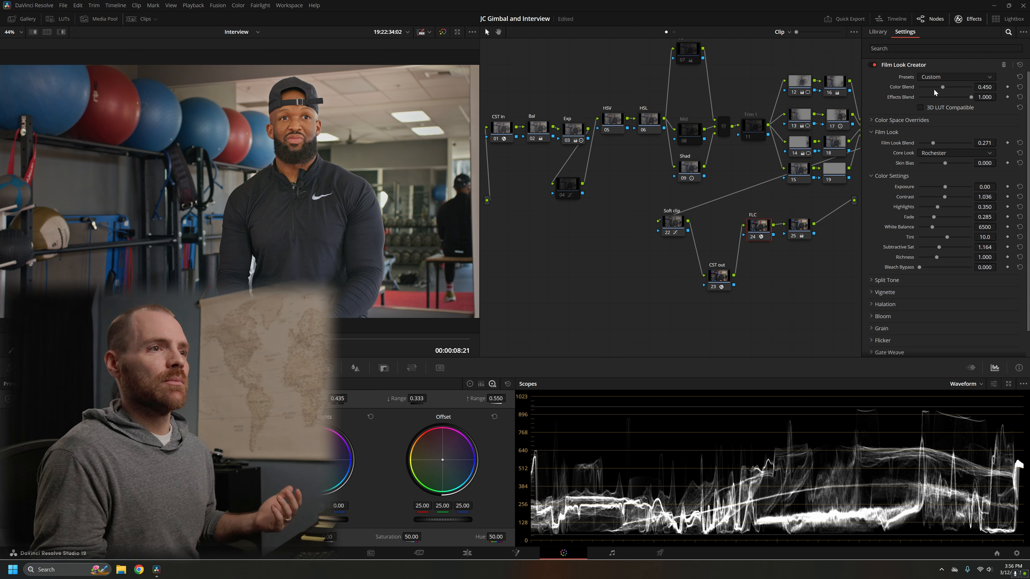
left_click(952, 152)
left_click(957, 165)
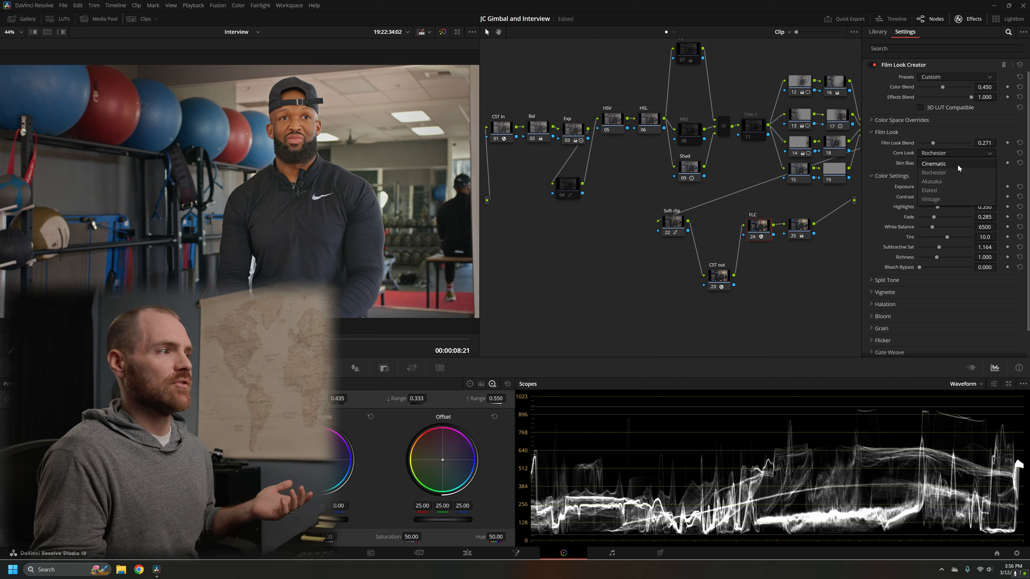
left_click(957, 153)
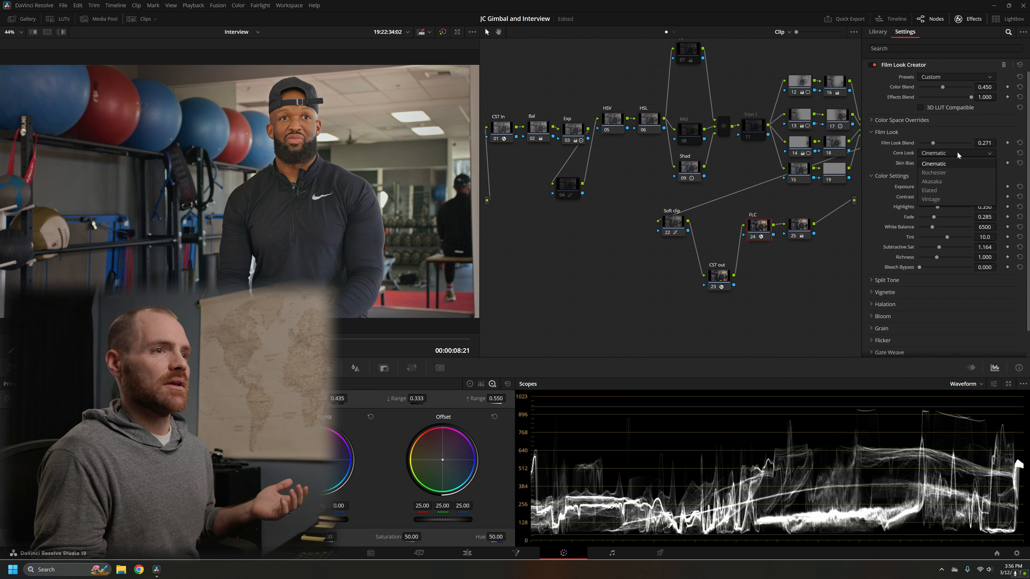
left_click(958, 172)
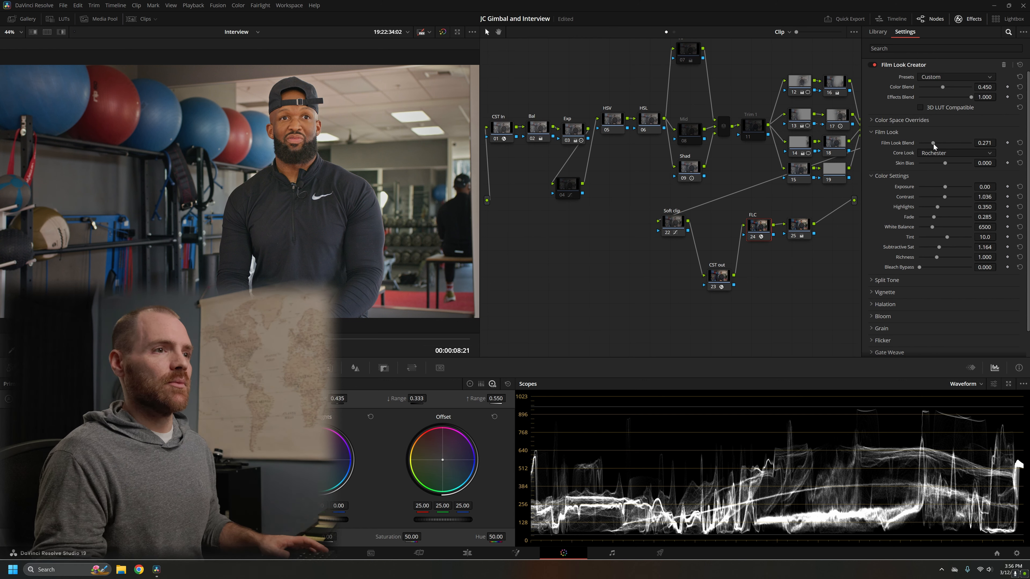
Step: Try Film Look Blend at 0.822 and Color Blend at 1.000, restoring them to 0.271 and 0.450
left_click_drag(933, 144, 962, 143)
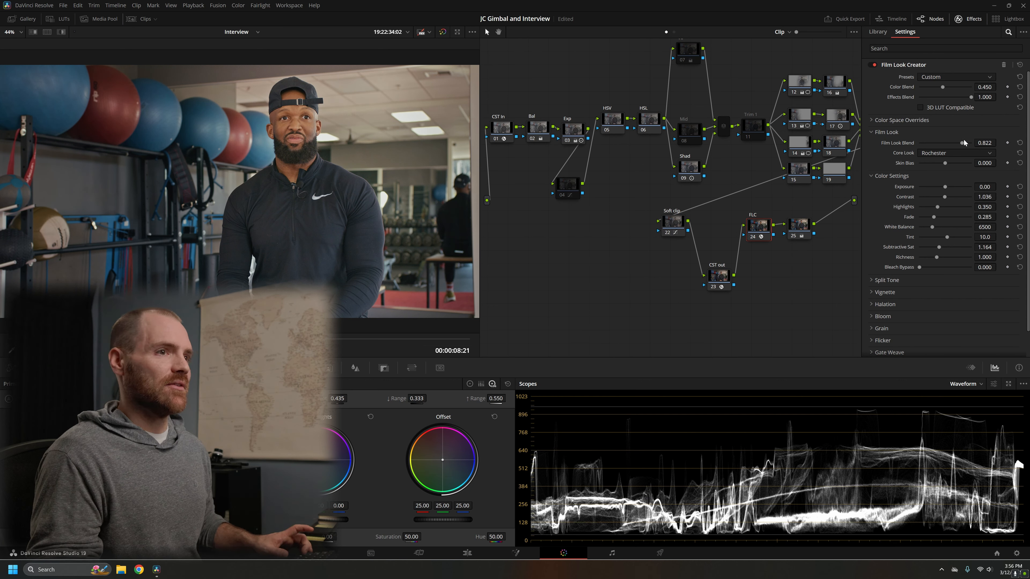
left_click_drag(963, 142, 933, 144)
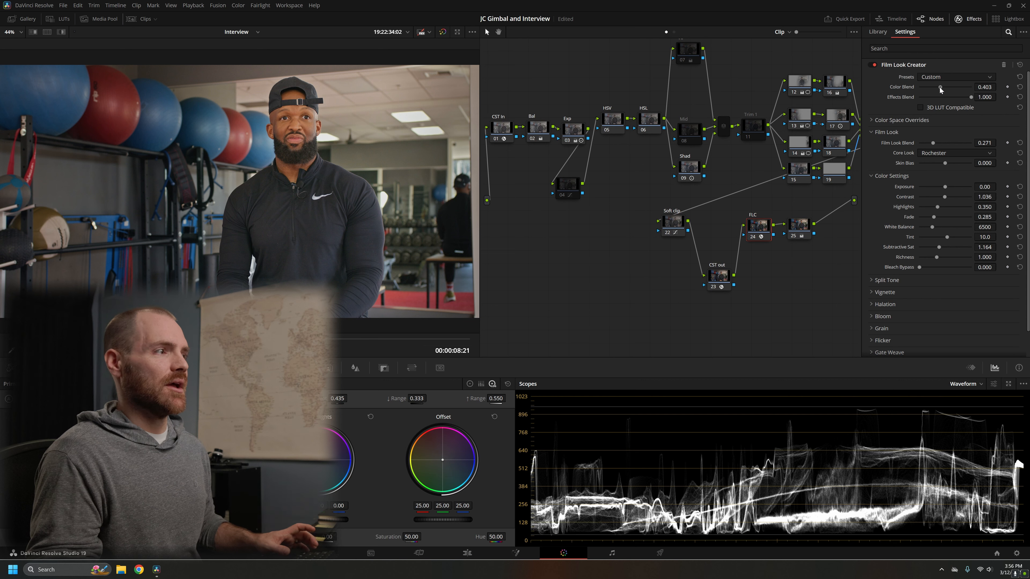
left_click_drag(941, 88, 1003, 99)
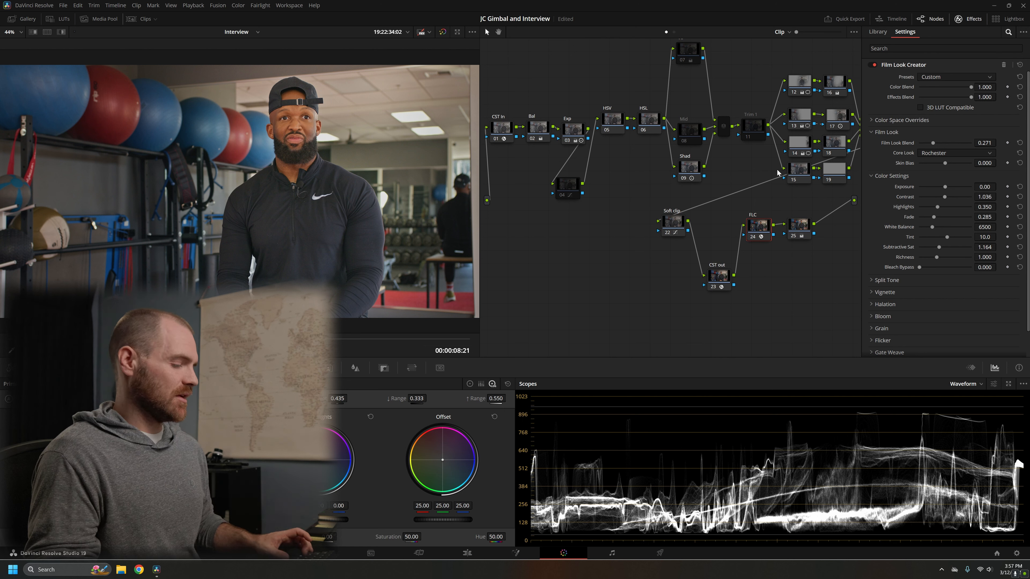
left_click_drag(967, 88, 941, 87)
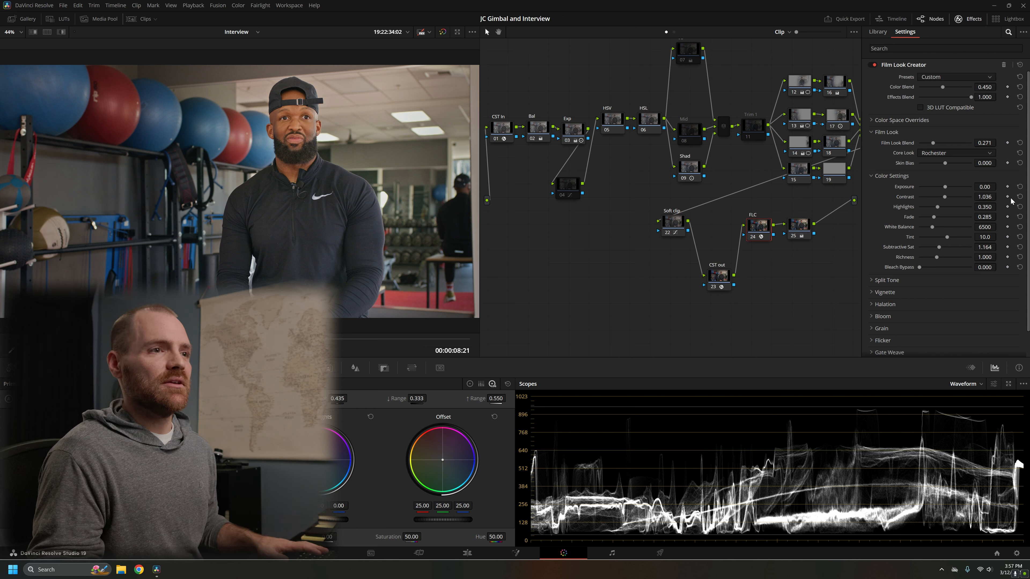
Step: Try the Film Look Creator's default Contrast and a Subtractive Sat of 1.200, restoring them to 1.036 and 1.164
left_click(1019, 196)
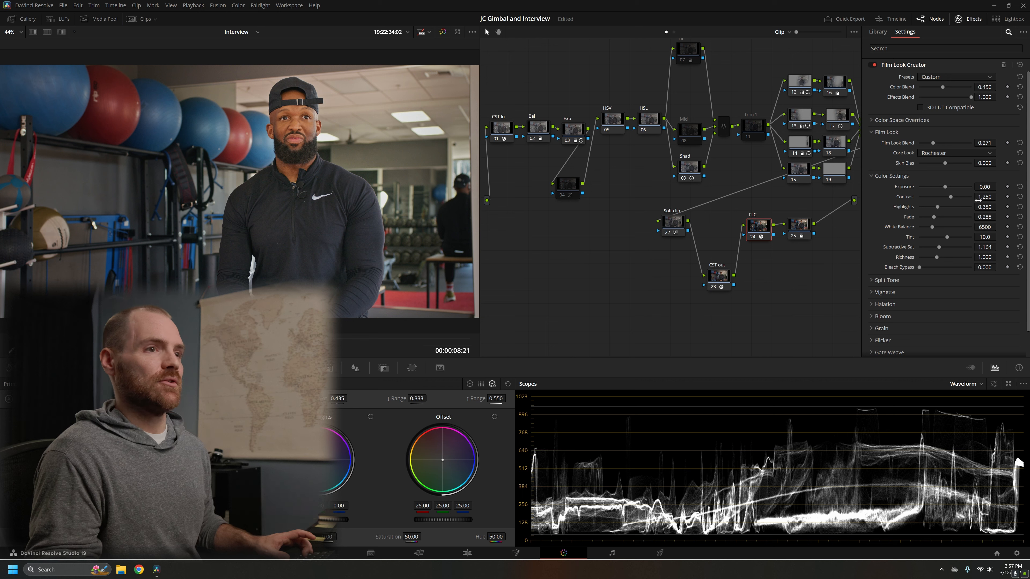
key("ctrl+z")
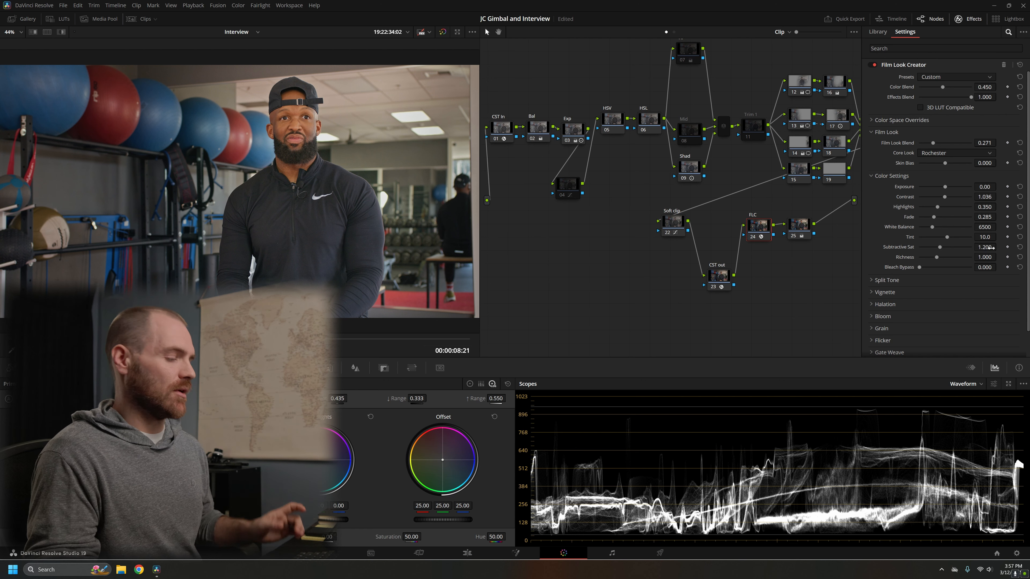
left_click_drag(985, 249, 985, 249)
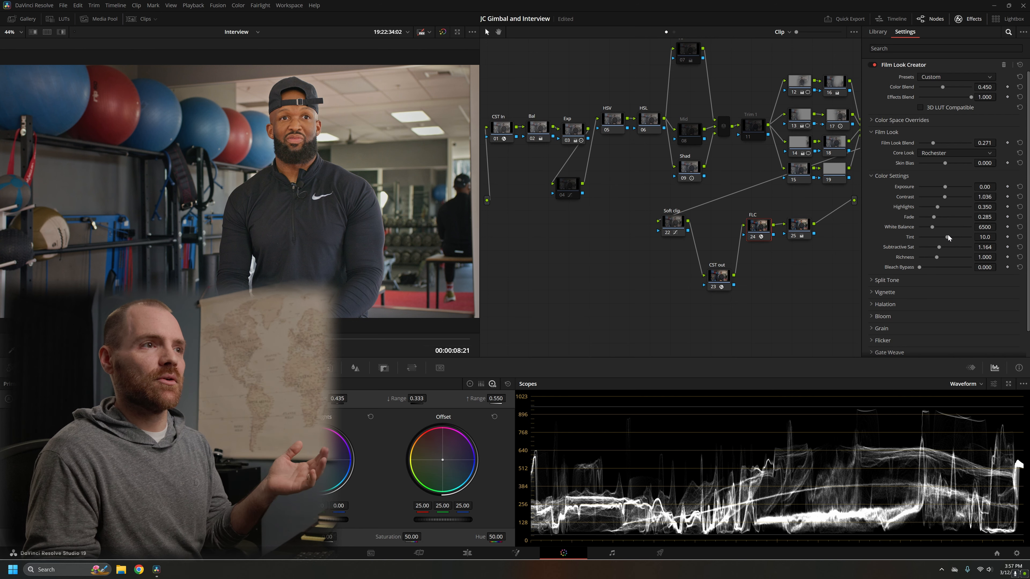
Step: Review the remaining Film Look Creator sections, including Vignette and Halation, and view the graded frame full screen
scroll(949, 234, "down", 1)
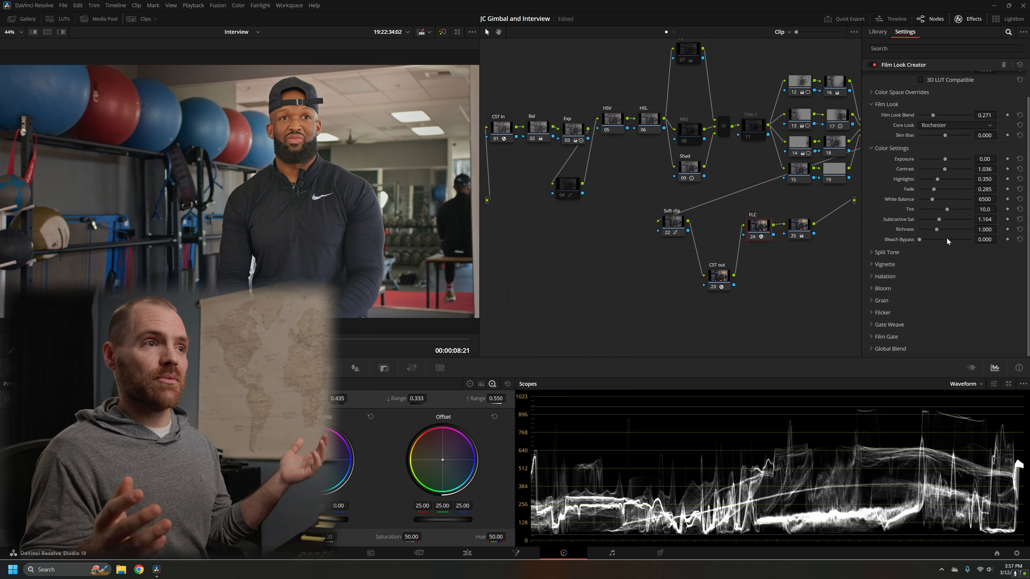
scroll(946, 238, "up", 1)
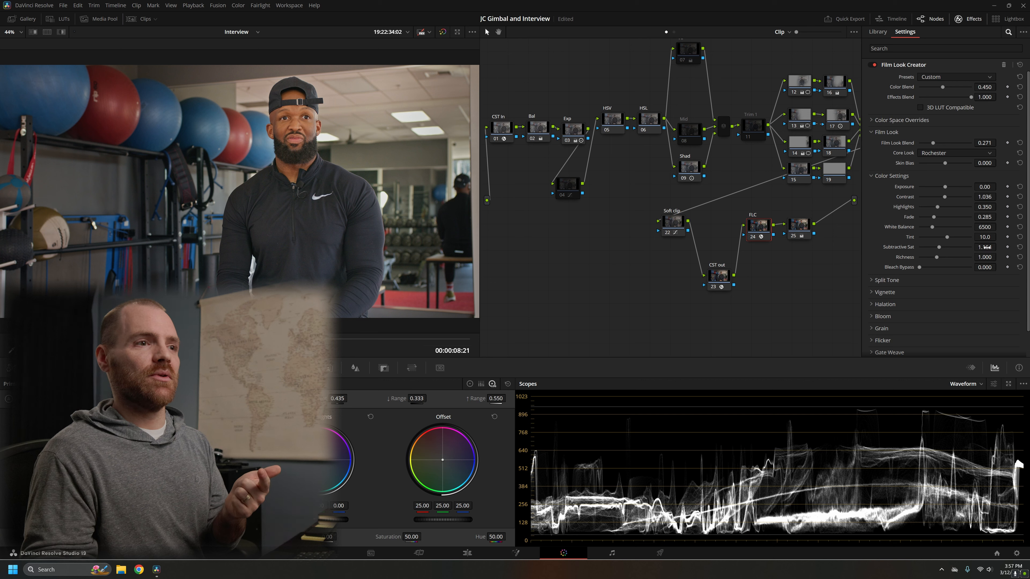
scroll(984, 248, "down", 1)
scroll(980, 245, "up", 1)
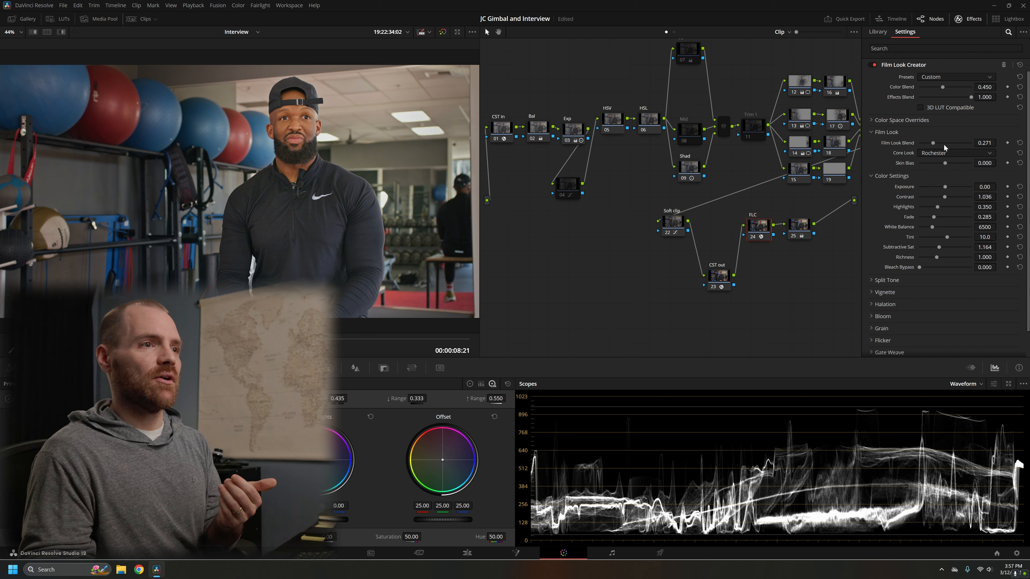
scroll(936, 289, "down", 1)
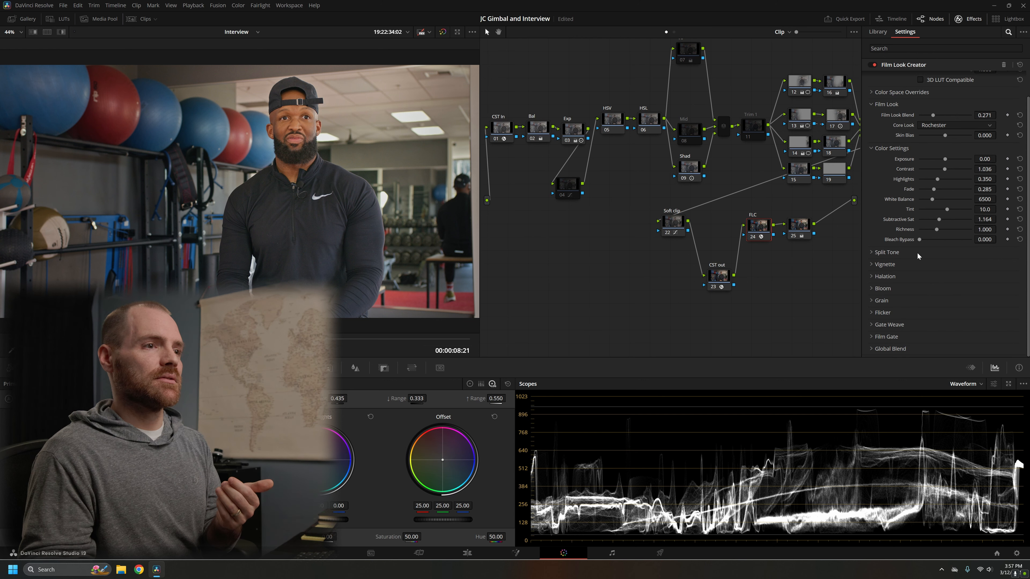
left_click(925, 264)
left_click(925, 264)
left_click(926, 276)
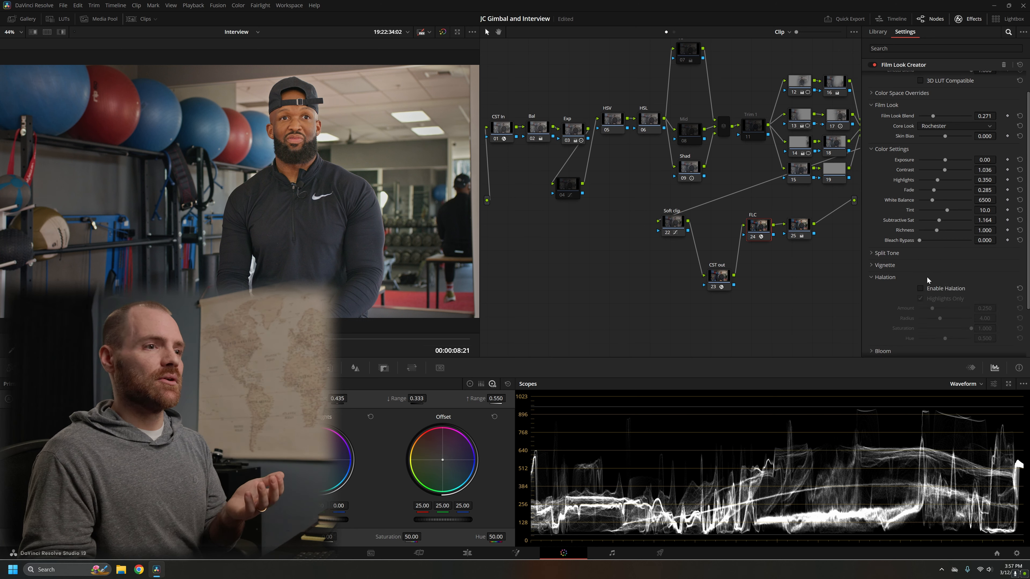
left_click(932, 279)
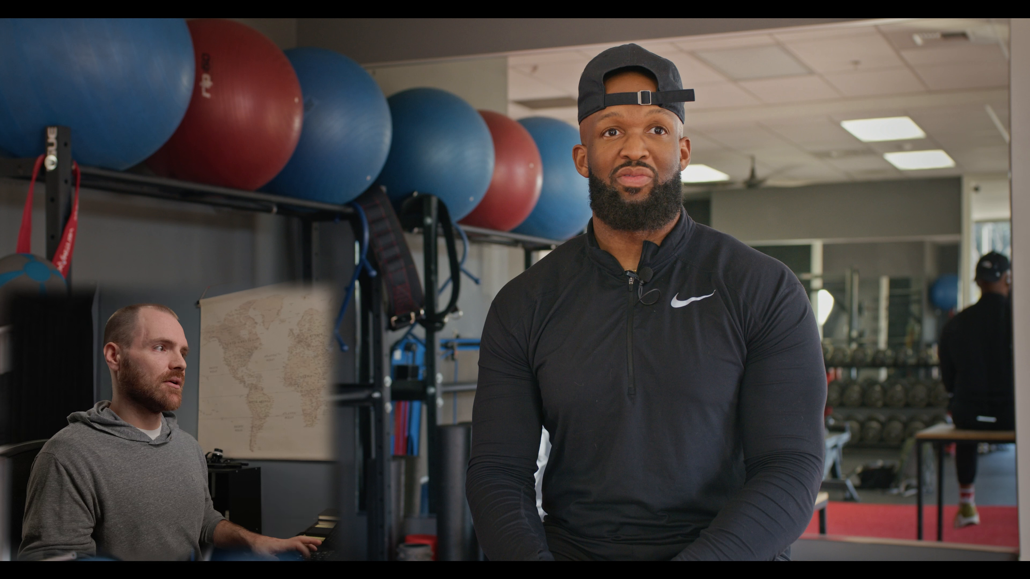
mouse_move(767, 206)
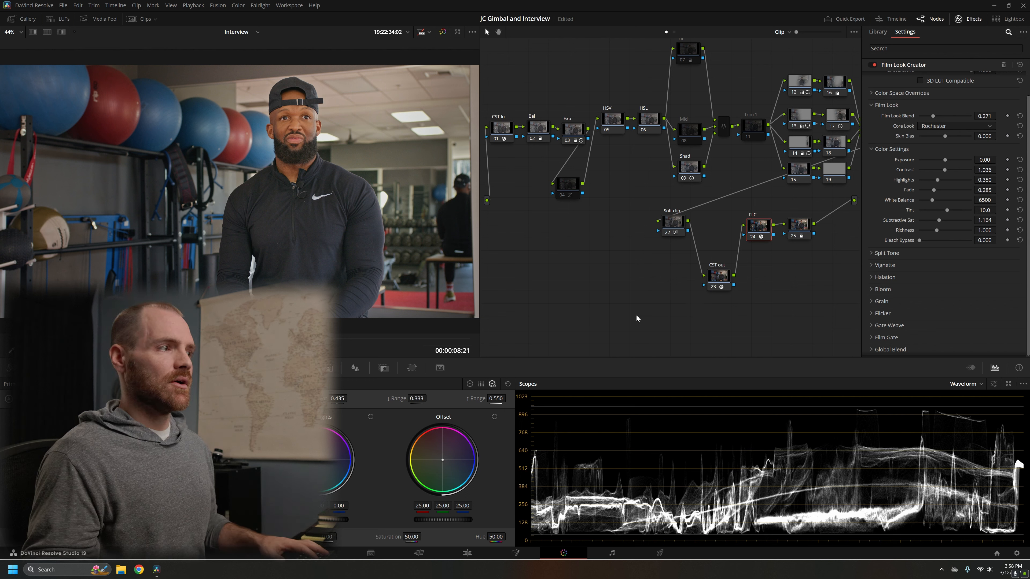
Step: Move node 04 below and between the Exp and HSV nodes, and toggle it to compare its custom curve's effect, leaving it enabled
left_click_drag(576, 190, 587, 191)
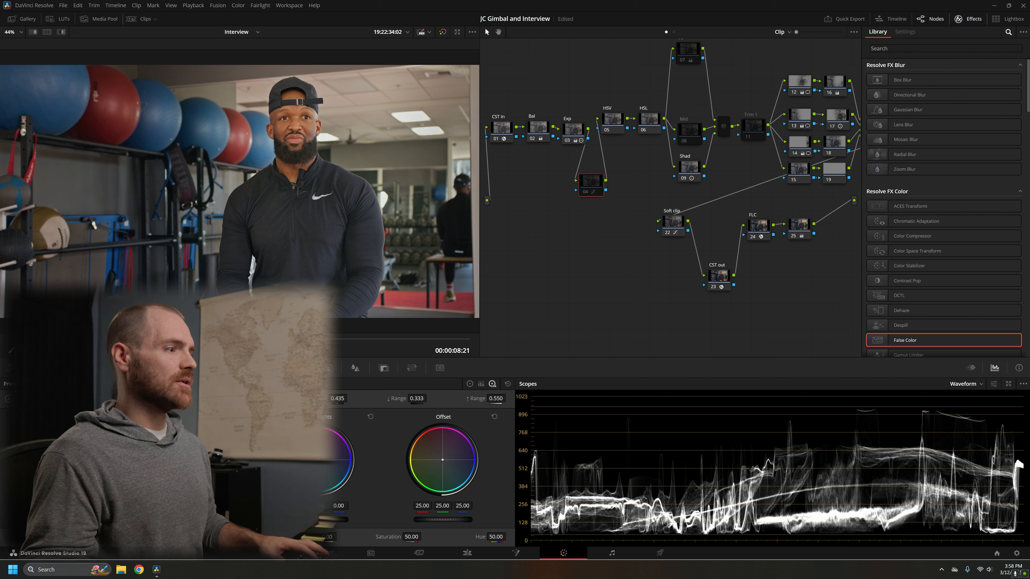
left_click(186, 368)
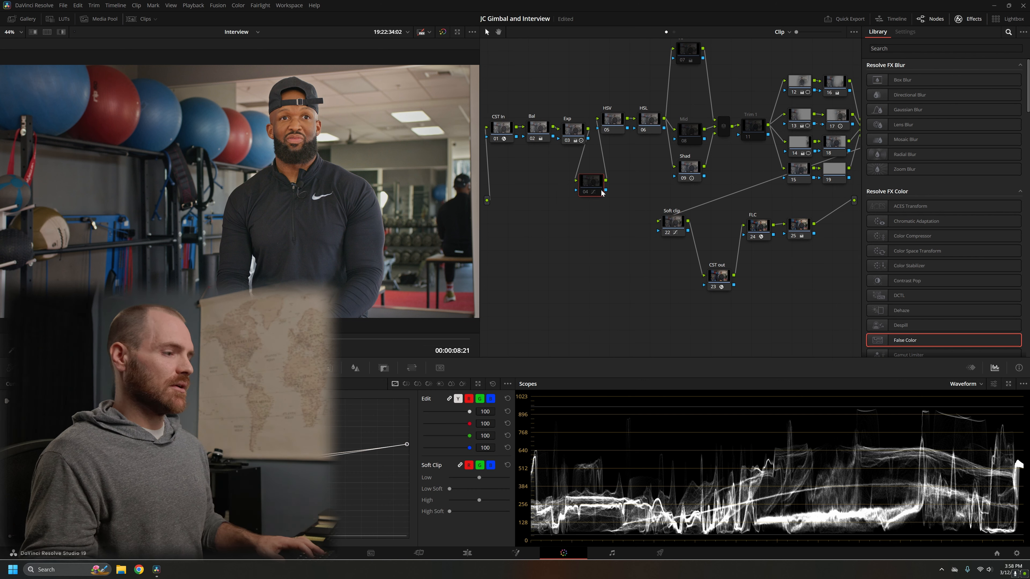
key("ctrl+d")
key("ctrl+d")
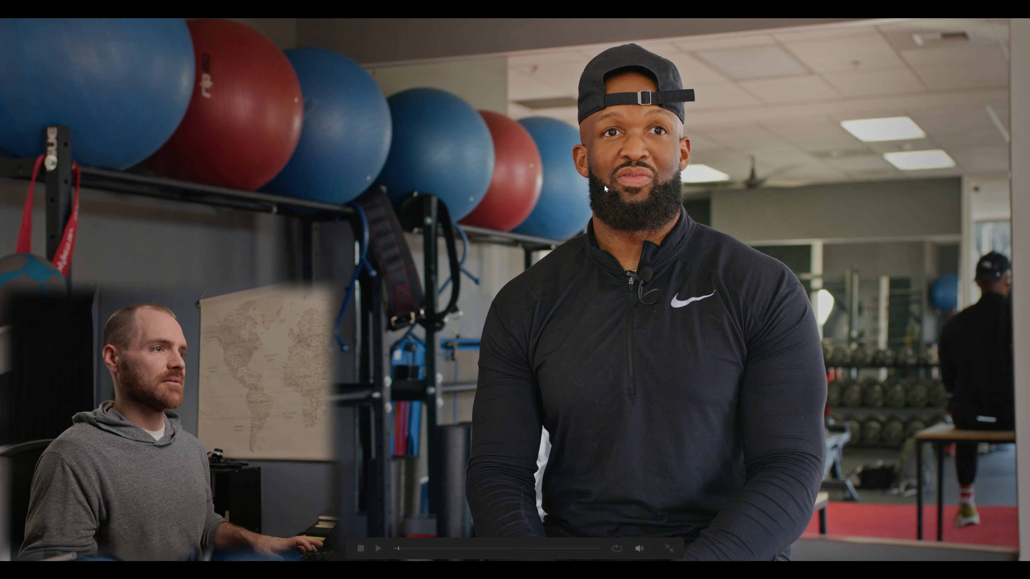
key("ctrl+d")
key("ctrl+d")
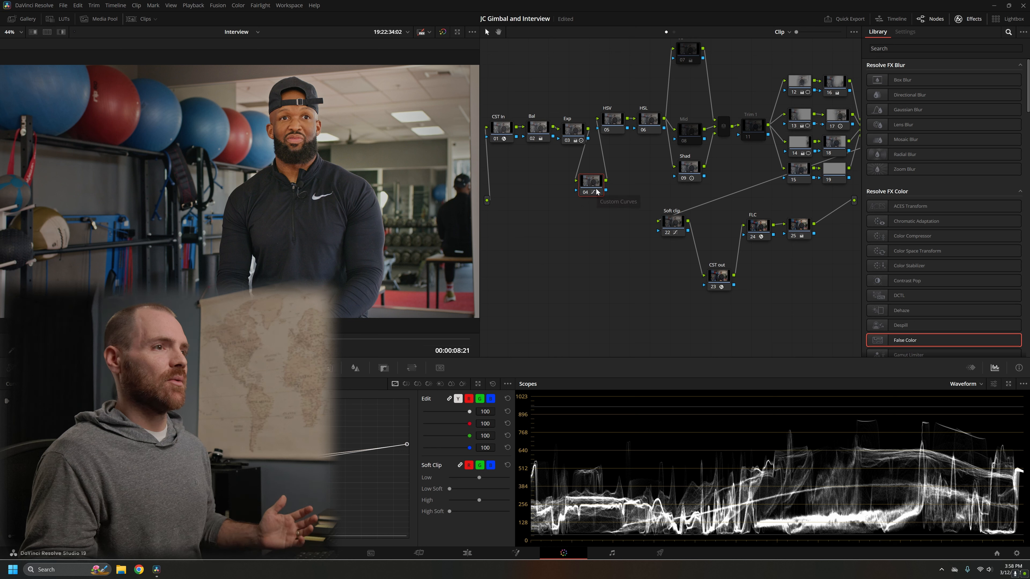
Step: Revisit the Exp, Bal and Shad nodes in the node graph
left_click(578, 136)
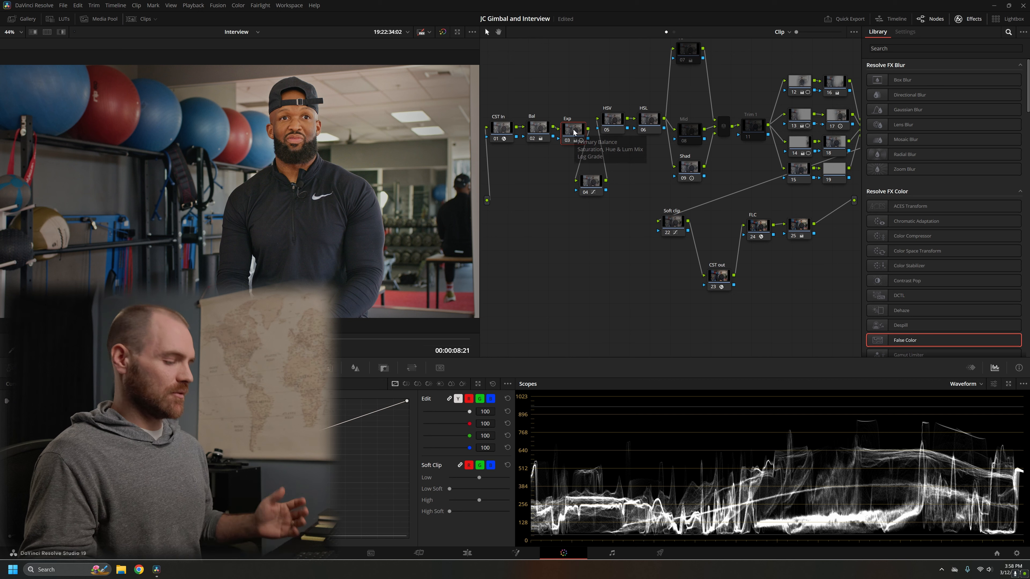
left_click(542, 132)
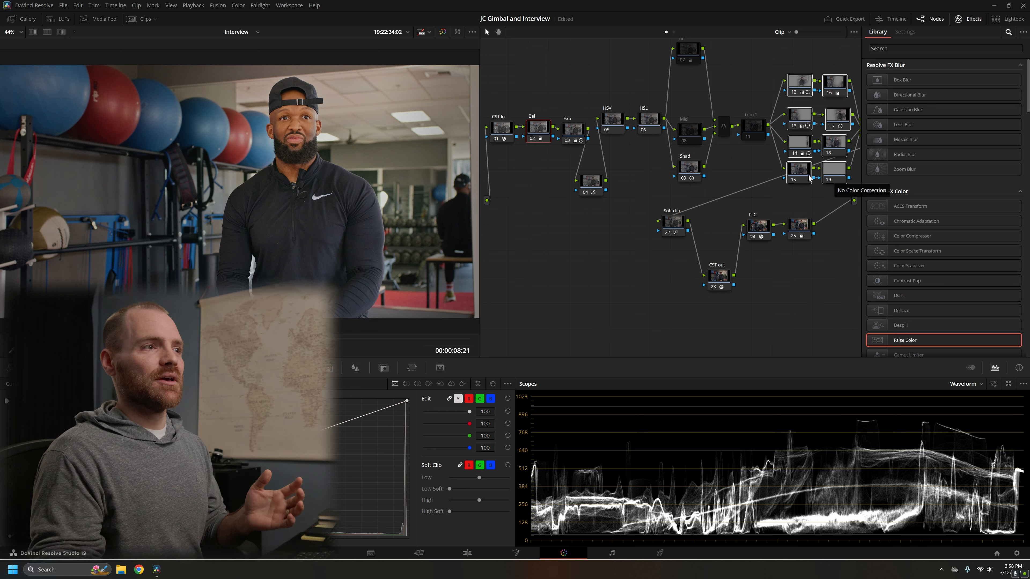
left_click(695, 175)
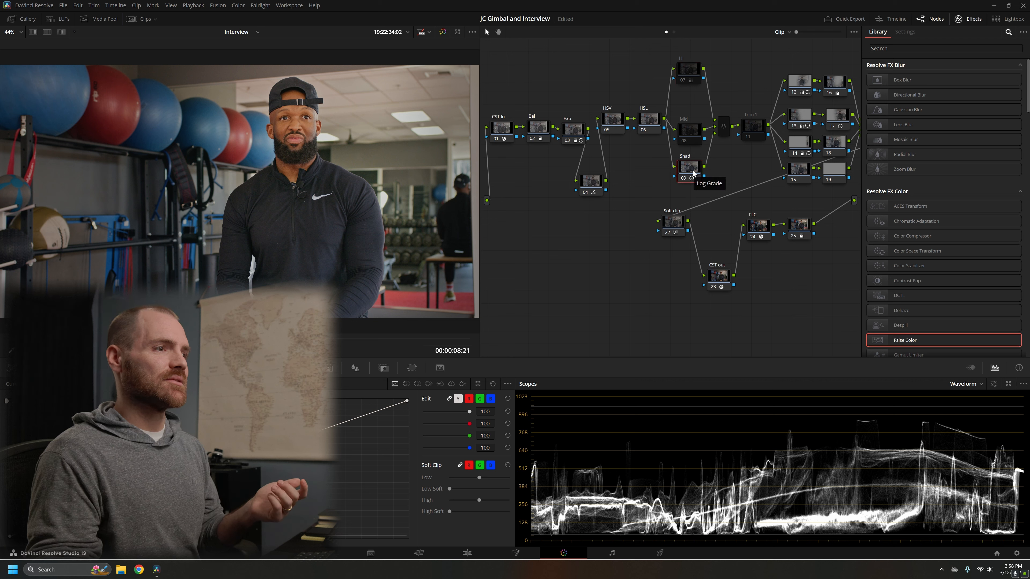
Step: Nudge node 25 slightly toward the output and toggle it to compare its effect, leaving it enabled
left_click(800, 229)
left_click_drag(802, 231, 809, 231)
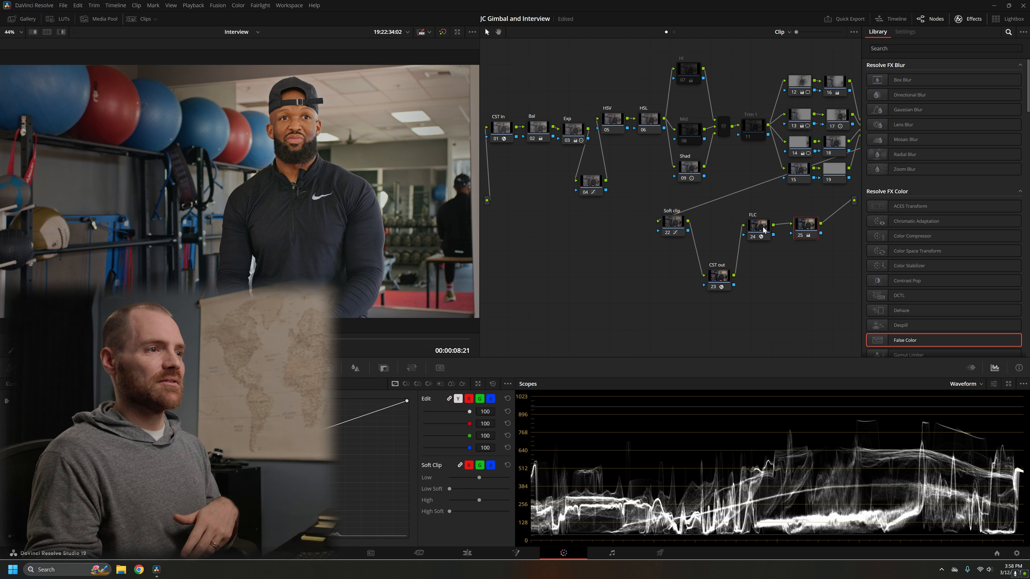
key("ctrl+d")
key("ctrl+d")
key("ctrl+d")
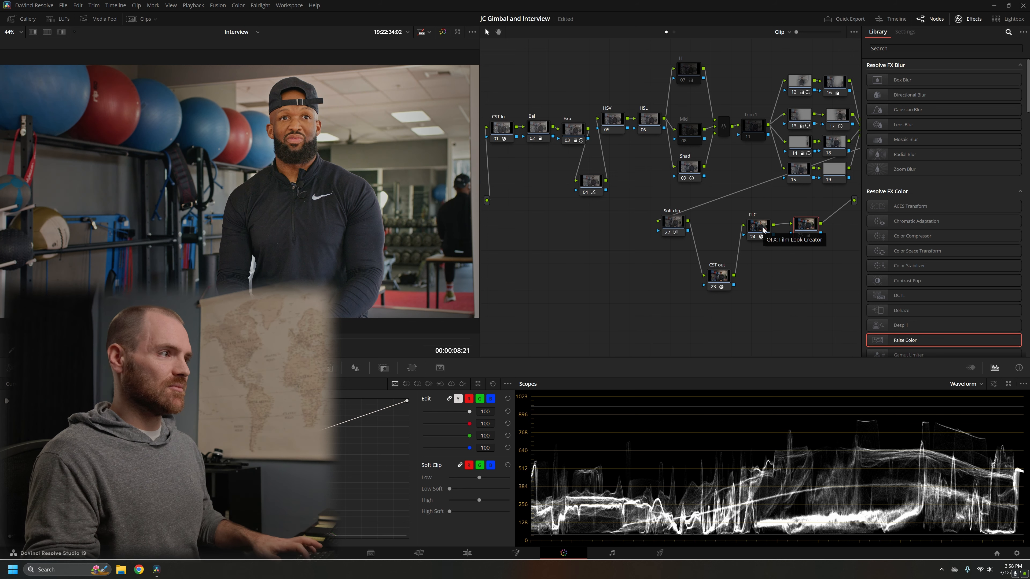
key("ctrl+d")
Step: Review the FLC node's Film Look Creator settings and select the Mid node
left_click(761, 227)
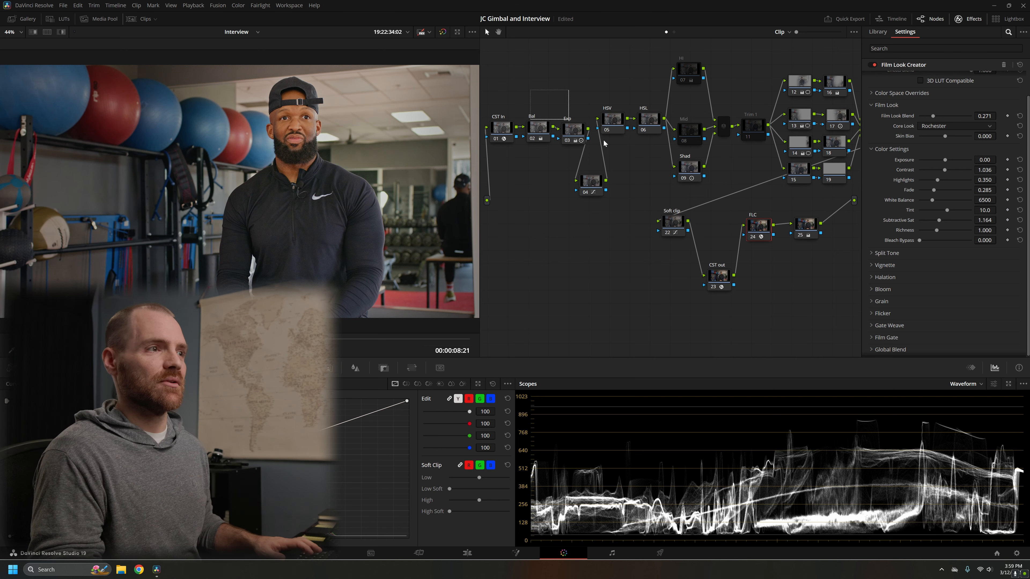
key("ctrl+s")
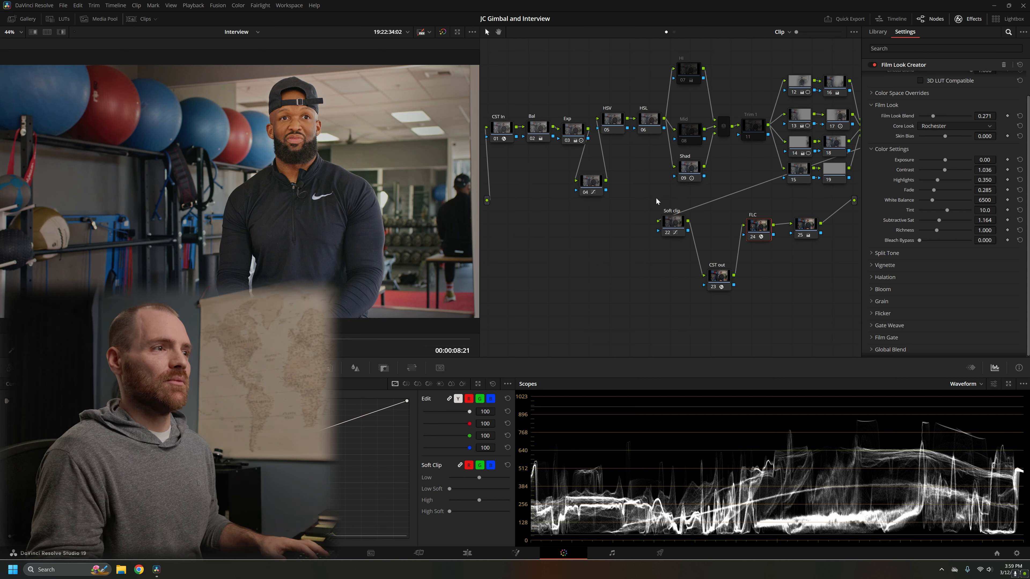
left_click(688, 134)
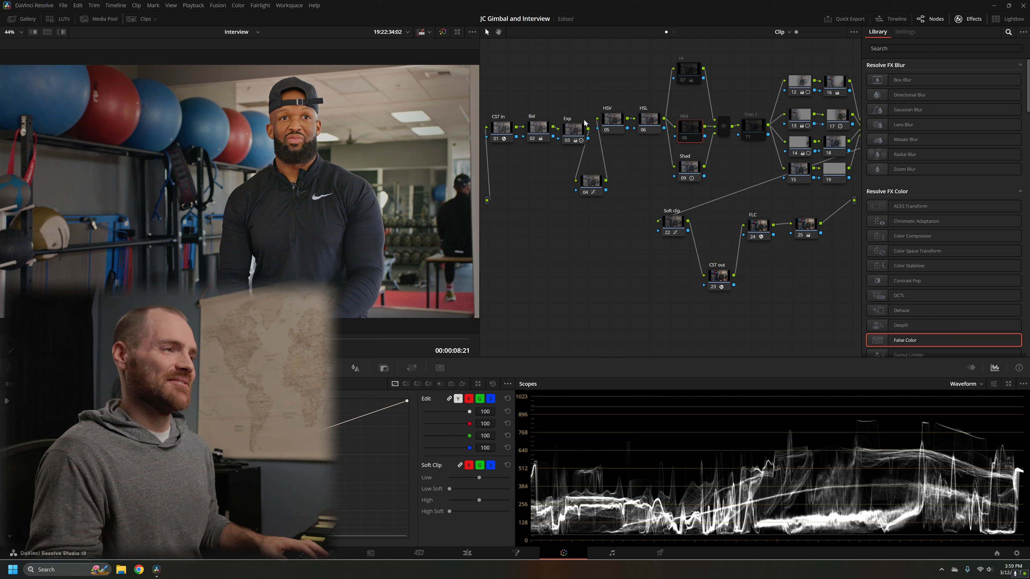
Step: Move the Exp and Bal nodes up closer in line with HSV, and toggle Bal to compare its effect, leaving it enabled
left_click_drag(571, 145, 575, 122)
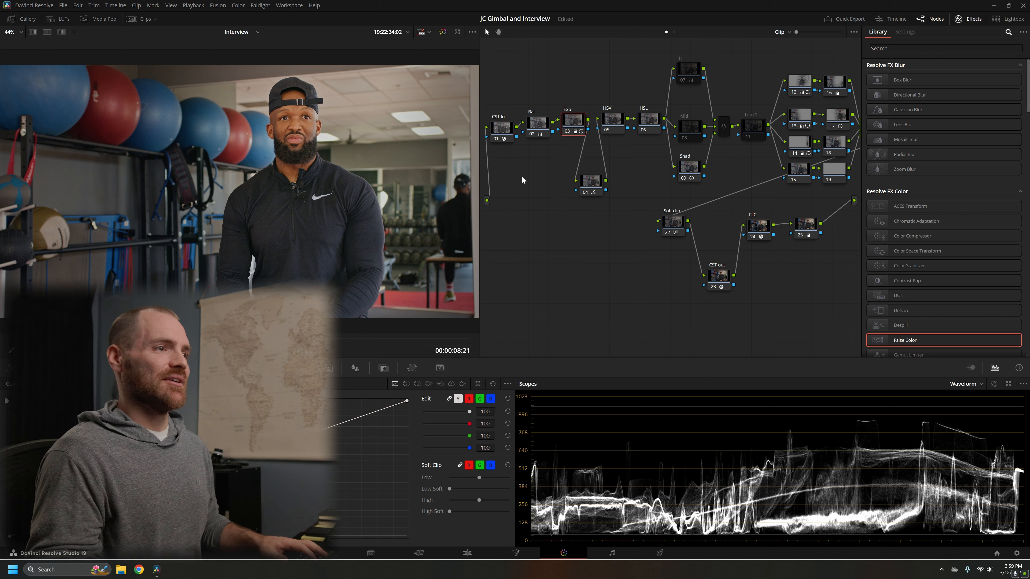
left_click_drag(544, 131, 543, 130)
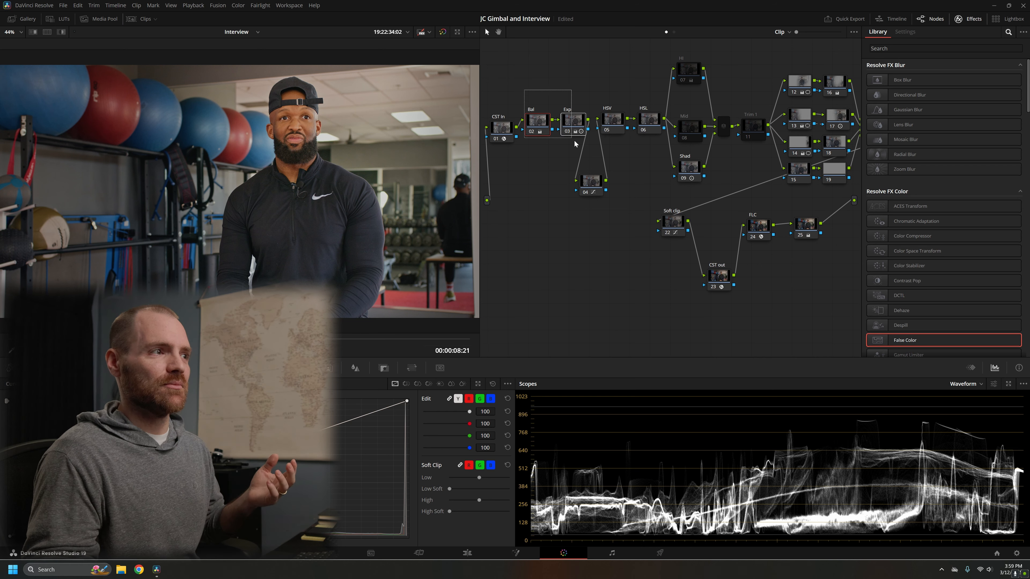
mouse_move(568, 133)
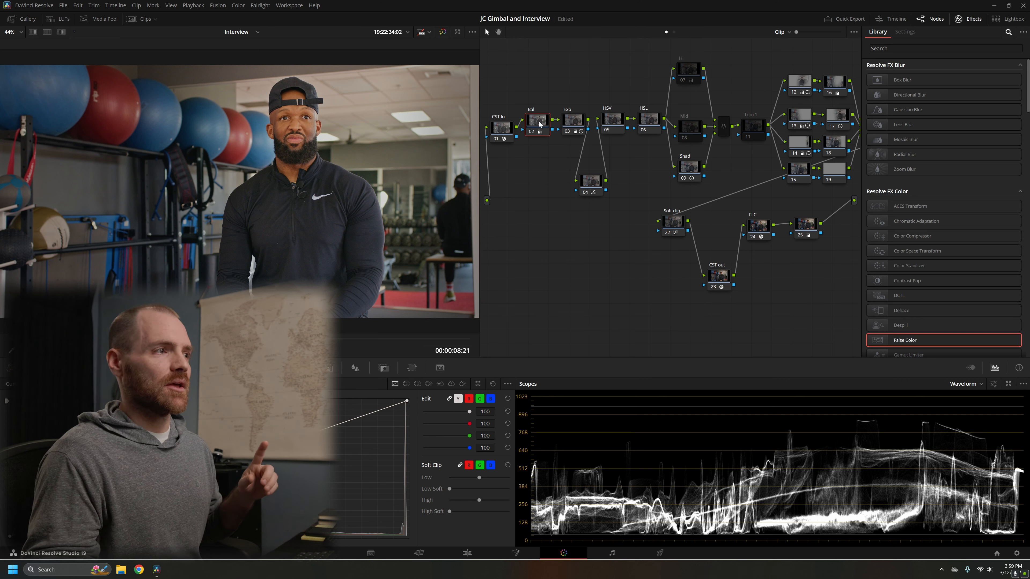
key("ctrl+d")
key("ctrl+d")
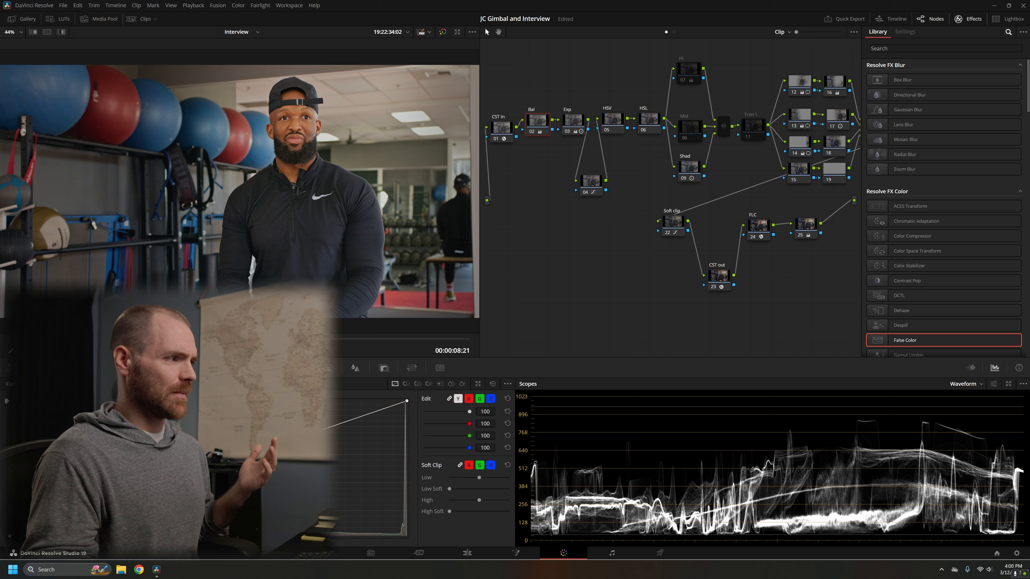
Step: Show the color wheels and check which gamma is assigned to the Bal node, leaving it as it is
left_click(72, 368)
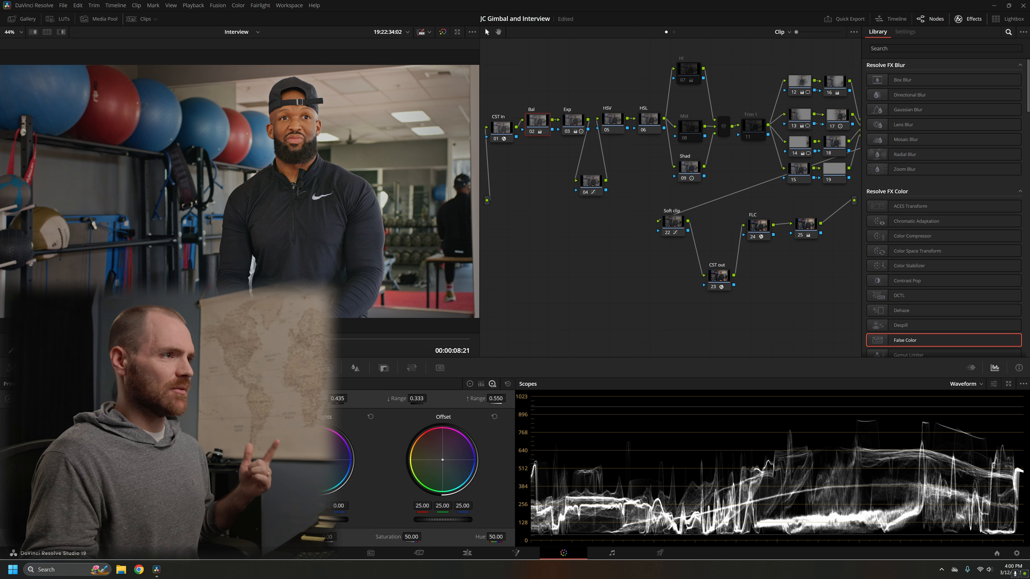
right_click(536, 131)
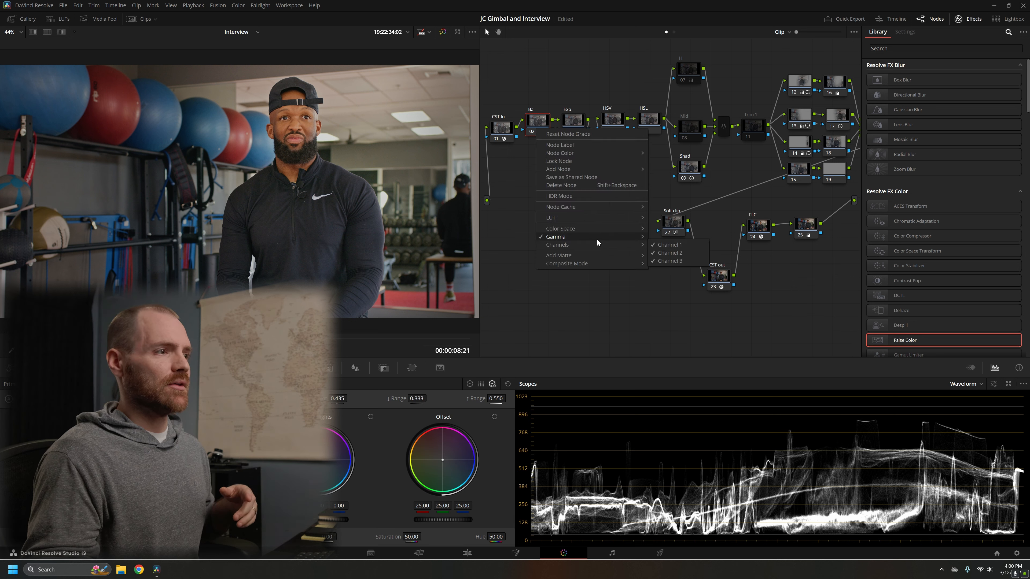
mouse_move(596, 240)
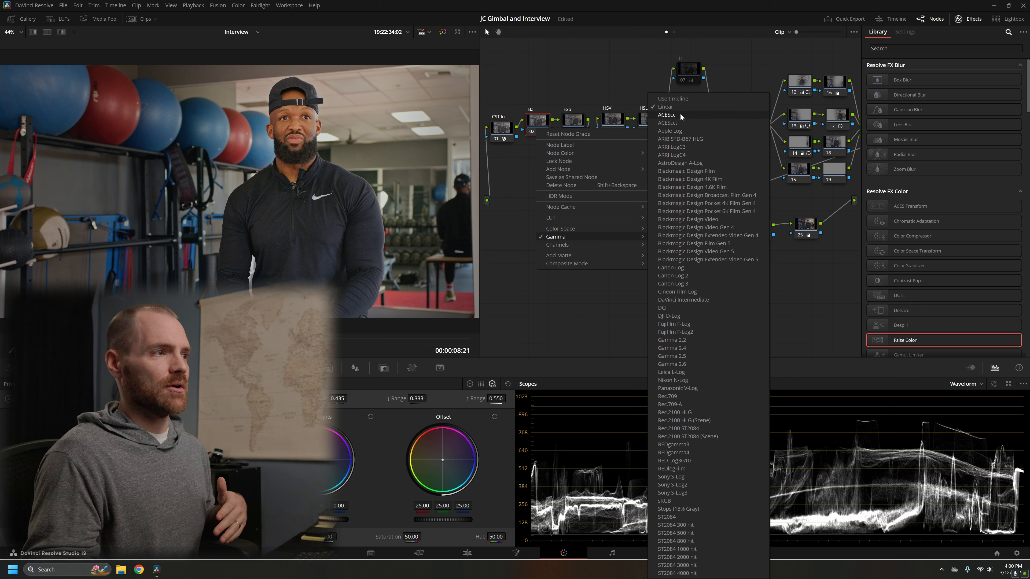
left_click(521, 230)
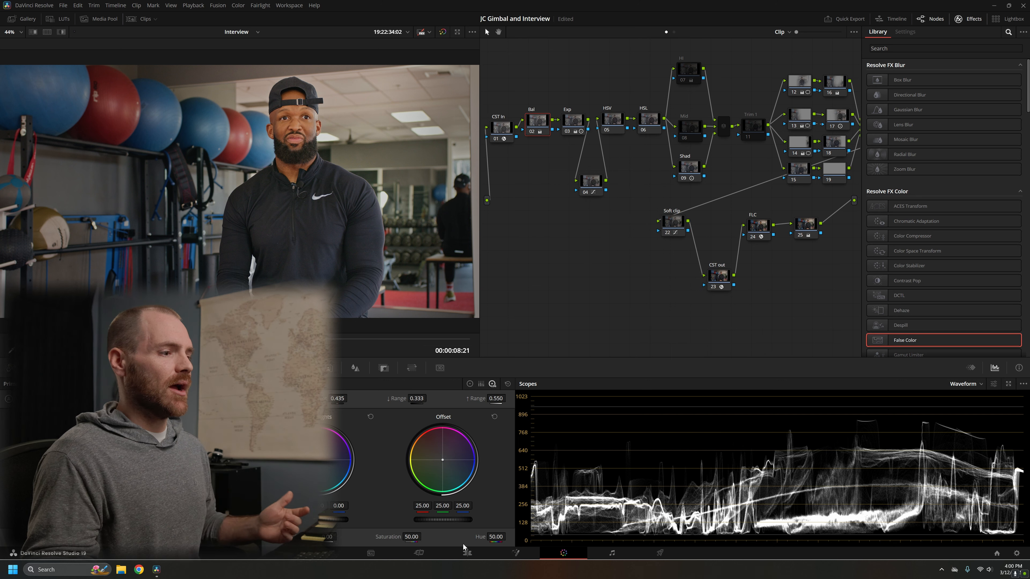
Step: Switch the Bal node to the primaries wheels, try Lum Mix at 0.00 and reset it to 100.00
left_click(470, 383)
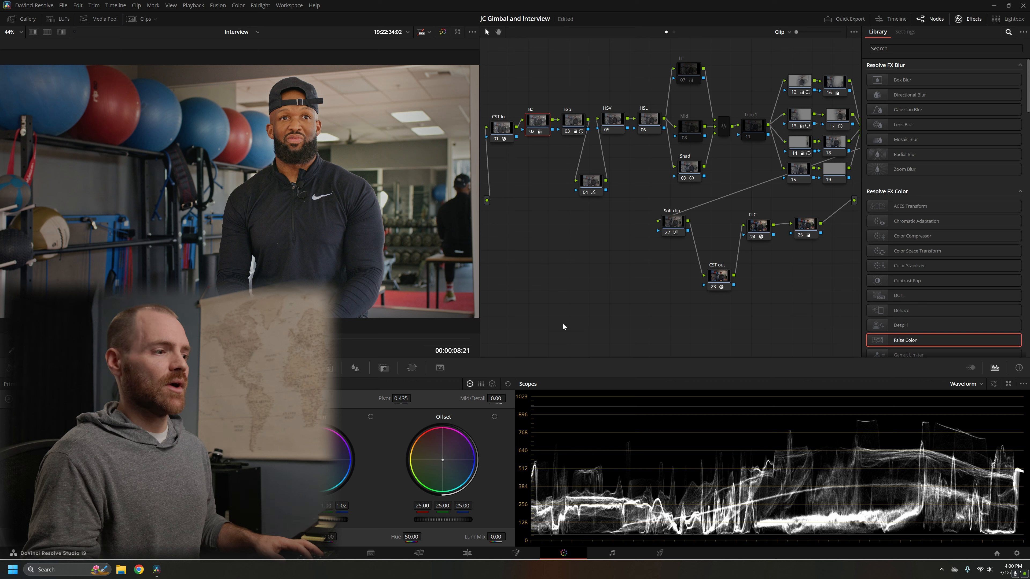
double_click(478, 537)
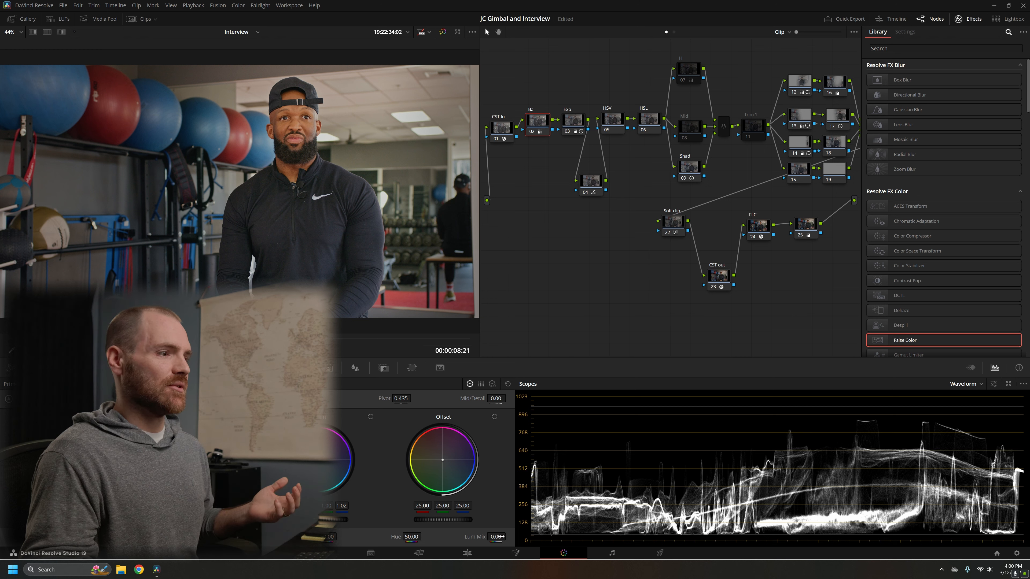
left_click_drag(470, 537, 507, 536)
double_click(471, 537)
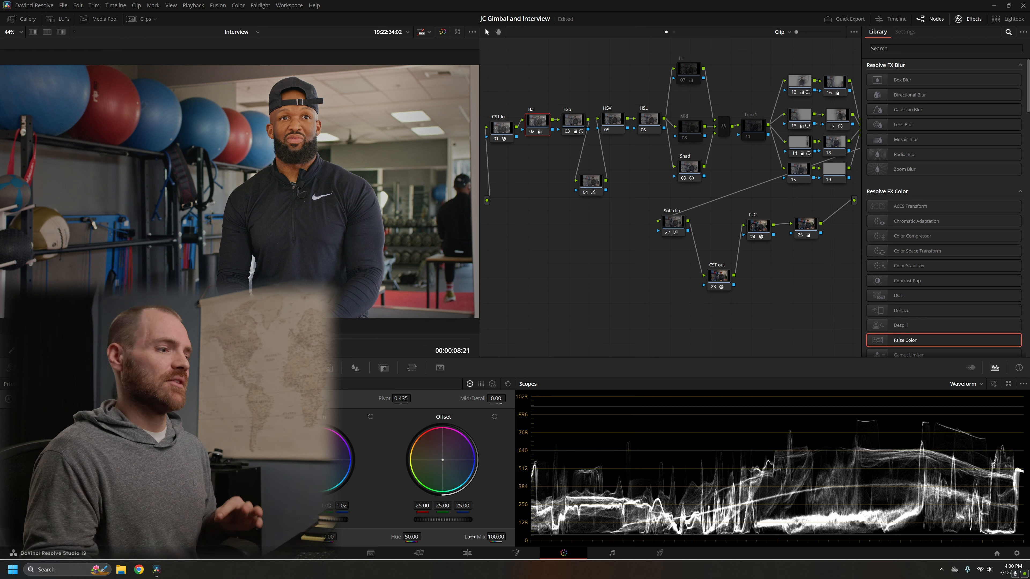
Step: Review the Bal node's gamma options again and dismiss them without choosing another
right_click(535, 127)
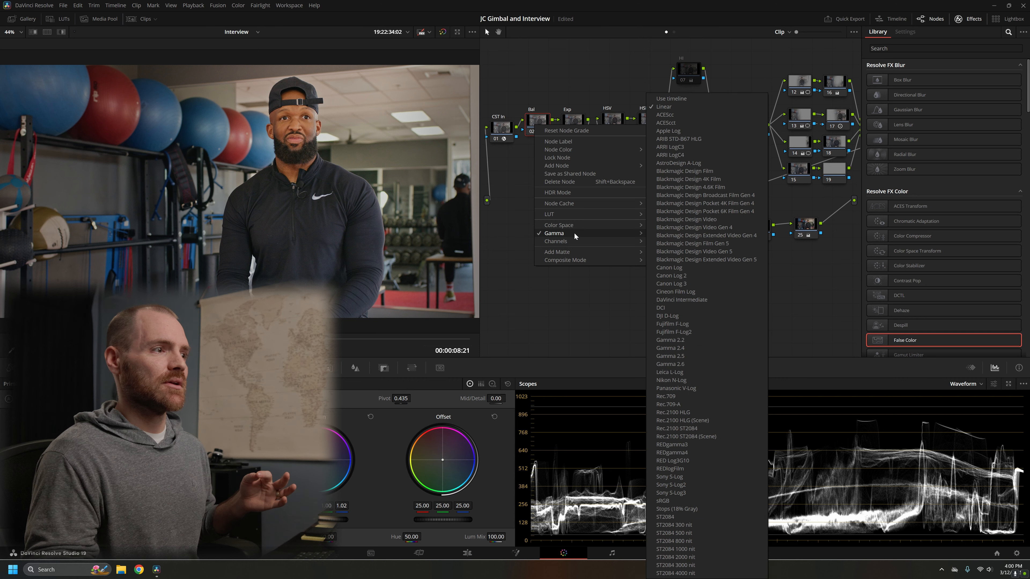
left_click(502, 309)
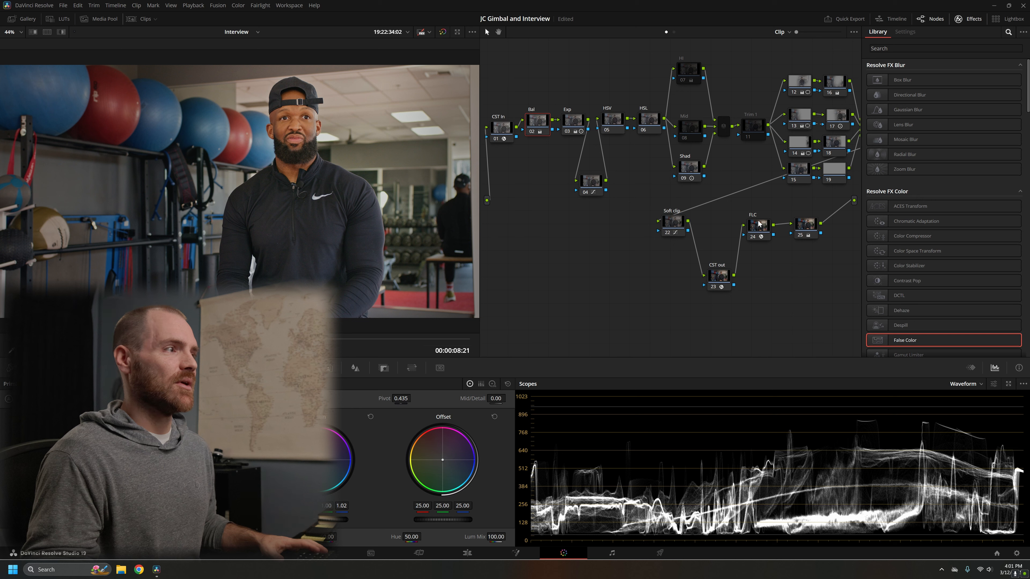
Step: Nudge the Hi node down slightly and view the graded frame full screen
left_click(690, 75)
left_click_drag(690, 78, 693, 84)
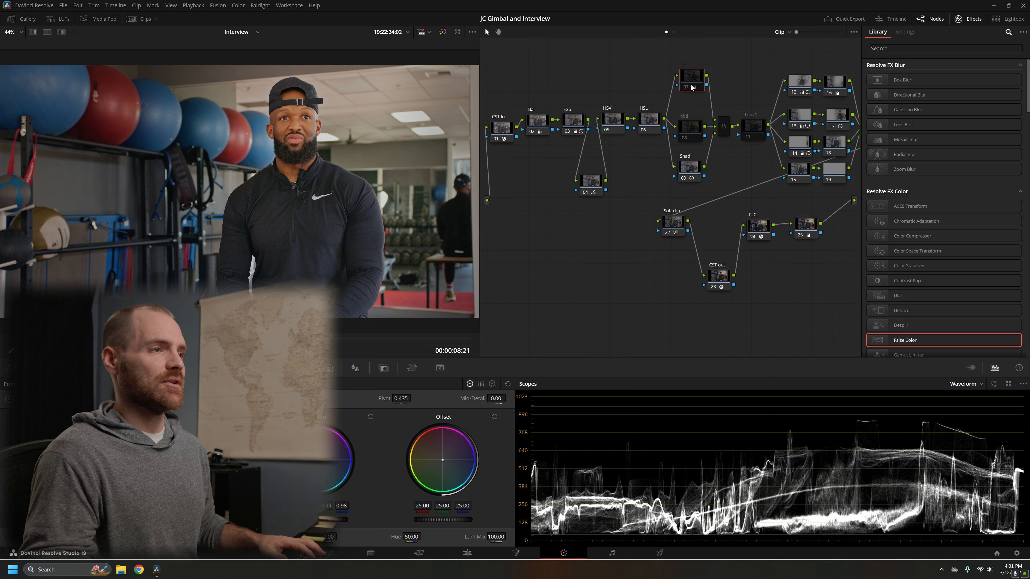
key("ctrl+d")
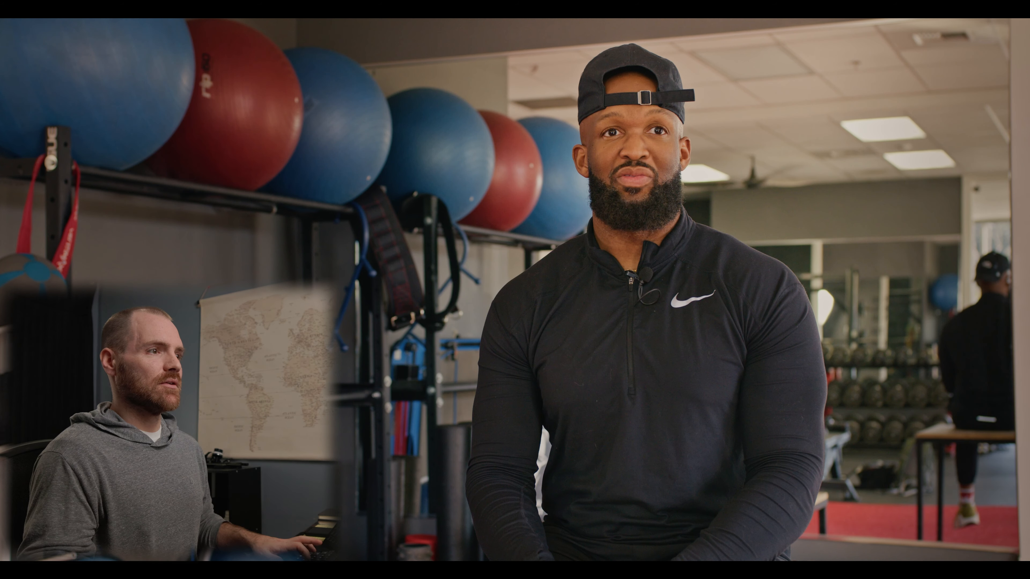
mouse_move(758, 151)
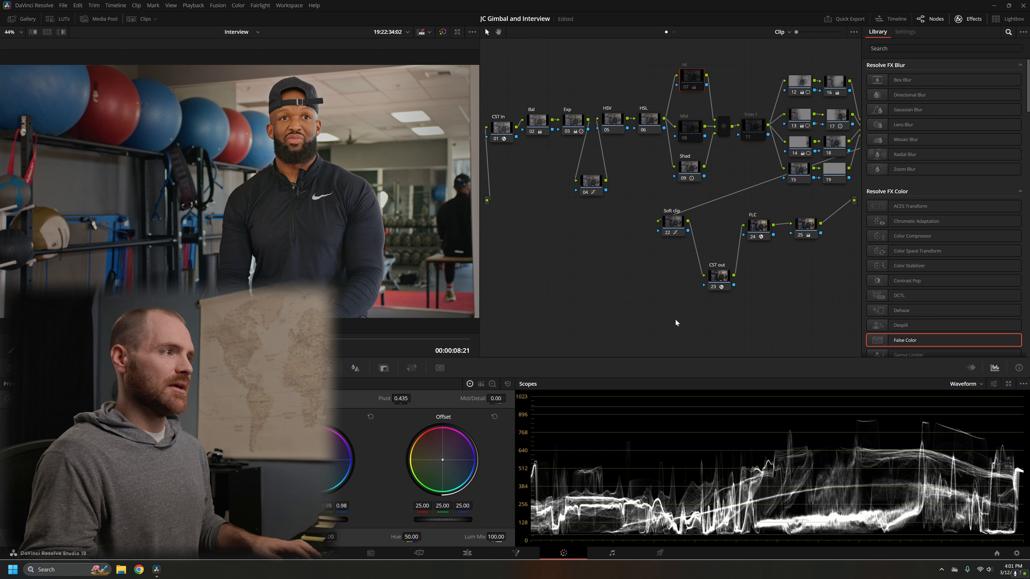
Step: Move the Hi node higher above Mid and select every grading node except CST In and CST out
left_click_drag(517, 80, 868, 229)
left_click(541, 259)
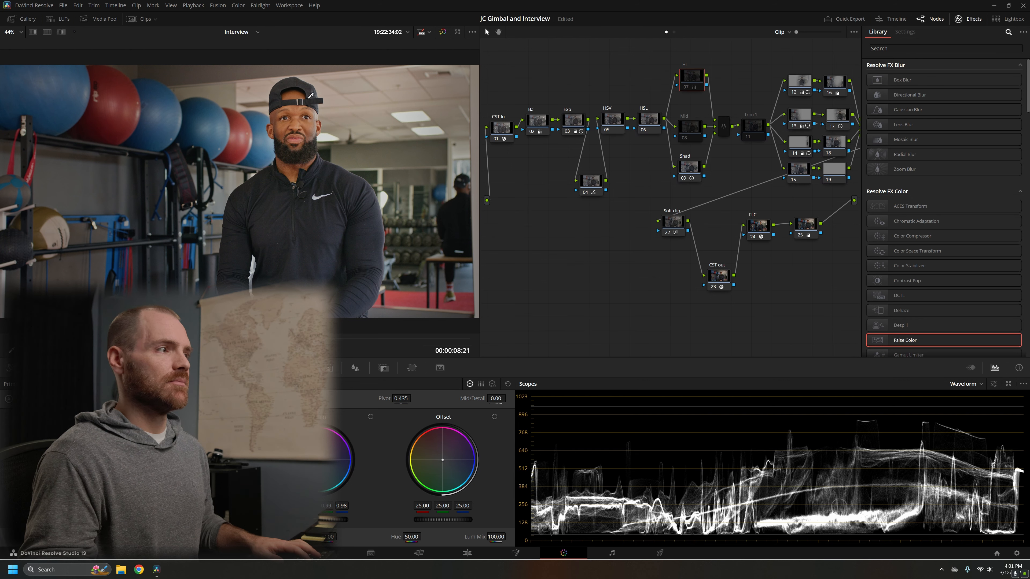
left_click_drag(692, 86, 689, 65)
left_click_drag(532, 85, 900, 244)
left_click(813, 228)
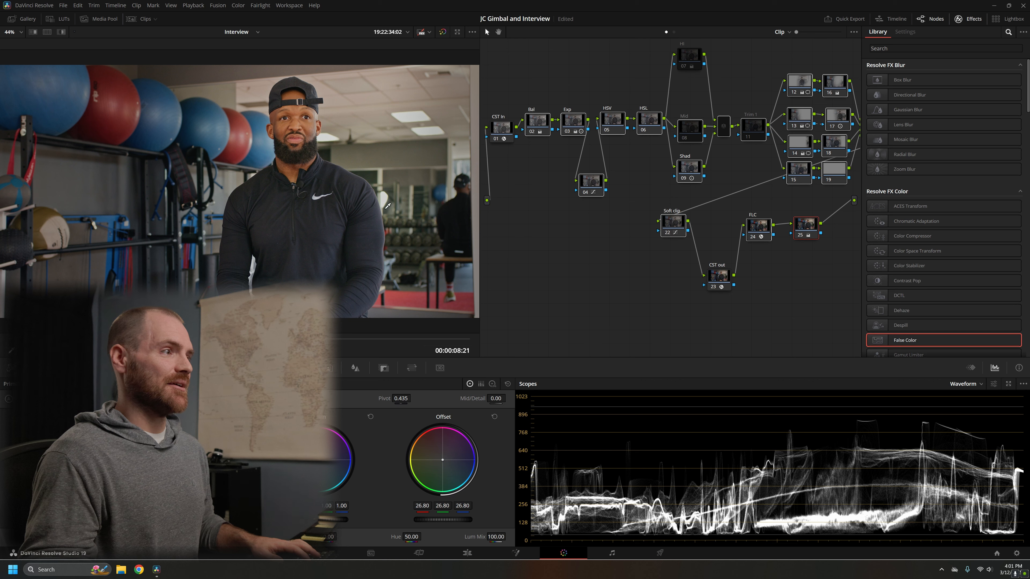
Step: Toggle all the selected grading nodes to compare before and after, leaving only CST In and CST out active
key("ctrl+d")
key("ctrl+d")
key("ctrl+d")
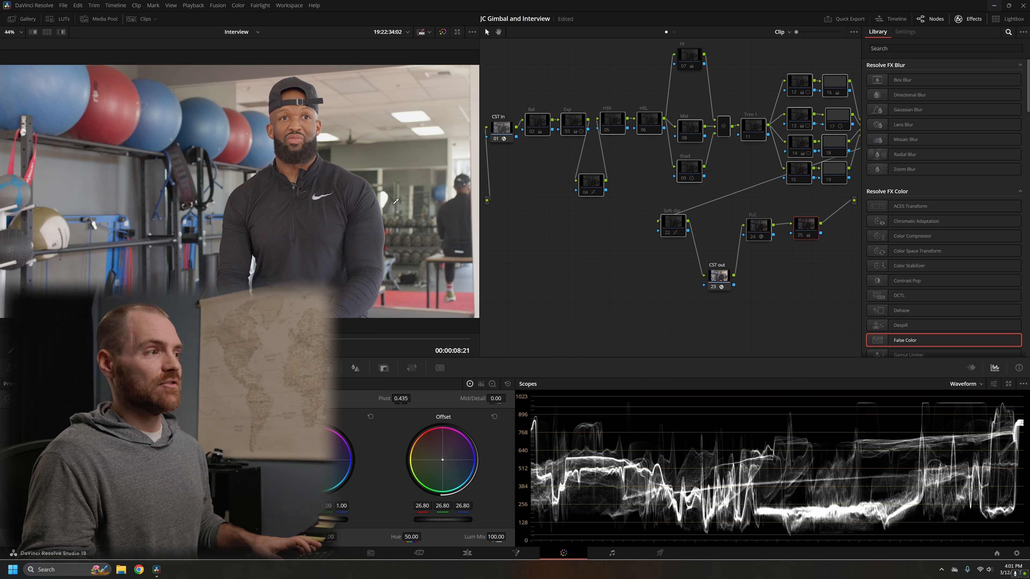
key("ctrl+d")
key("ctrl+d")
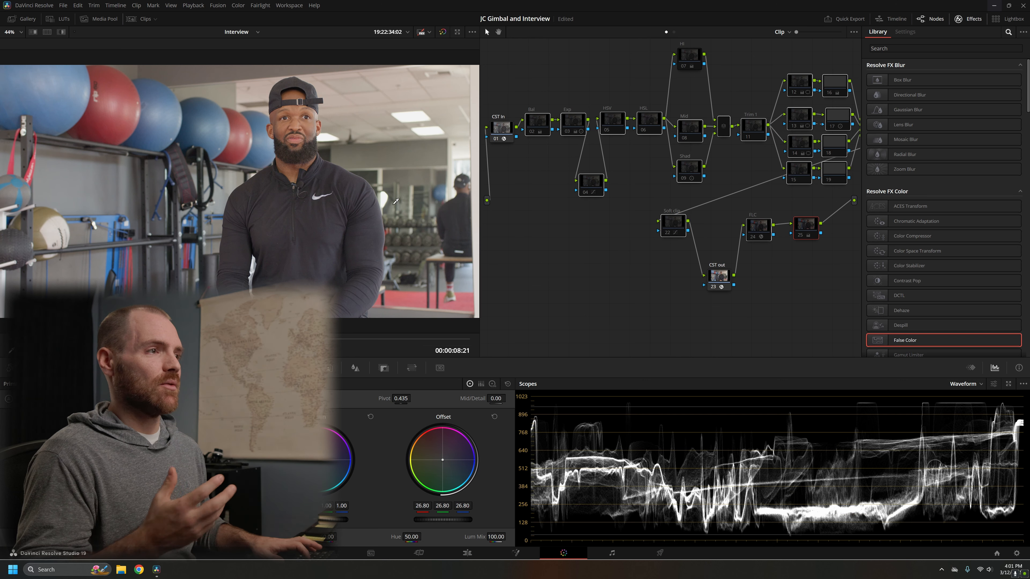
Step: Re-enable the Exp node and node 12
left_click(570, 127)
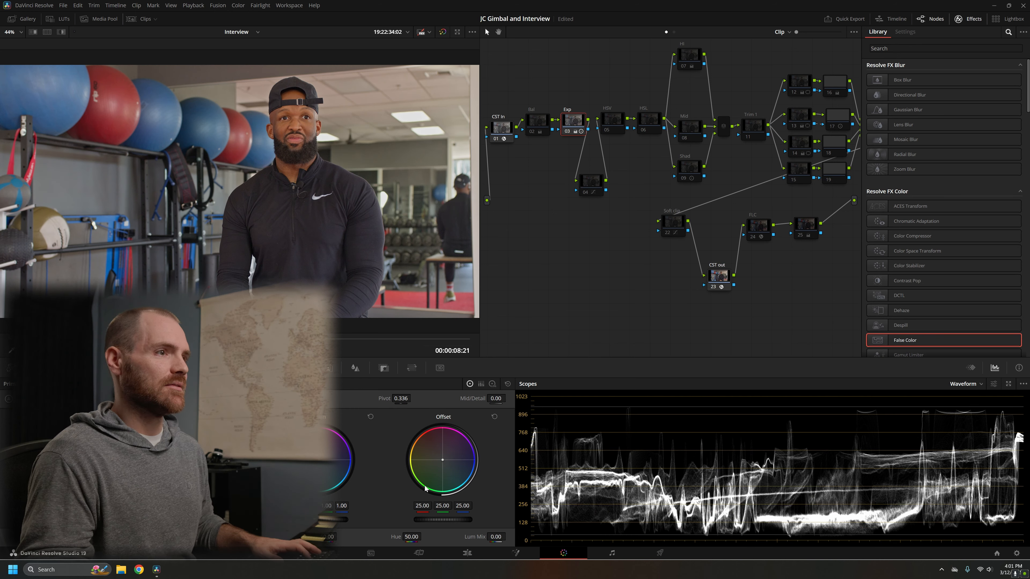
left_click(801, 83)
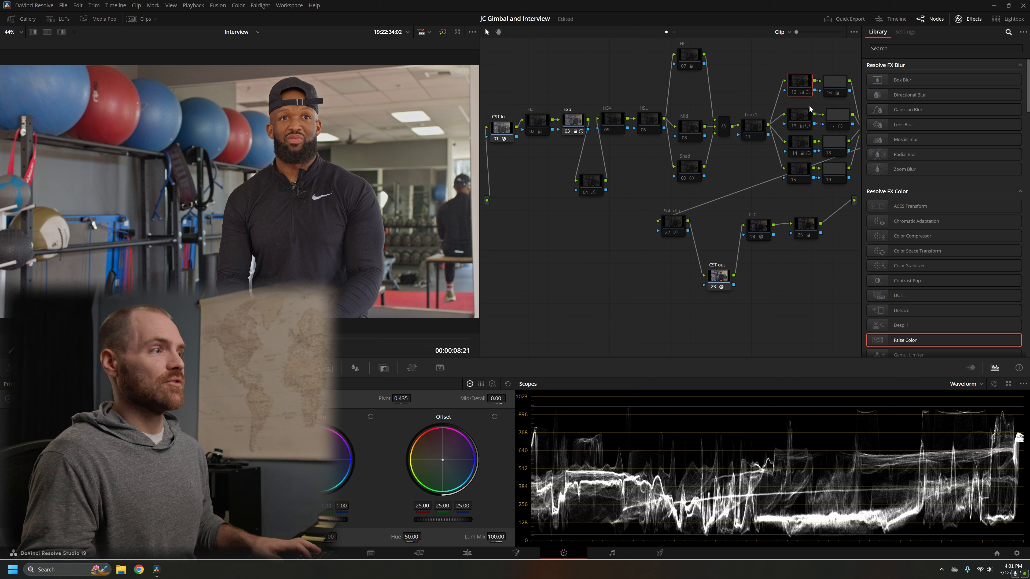
key("ctrl+d")
Step: Re-enable node 16 and toggle it together with node 12 to compare their effect, leaving both enabled
left_click(833, 91)
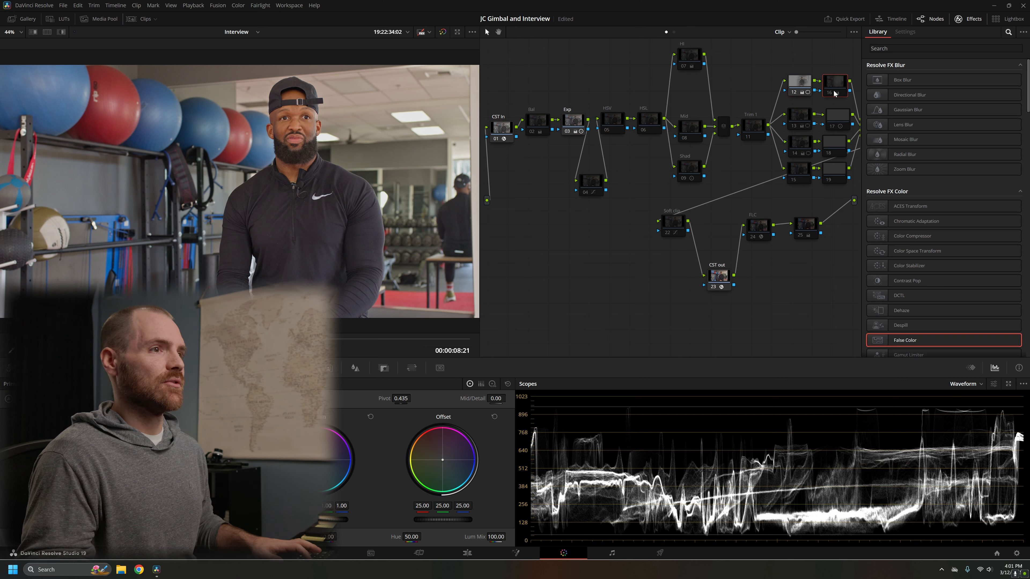
key("ctrl+d")
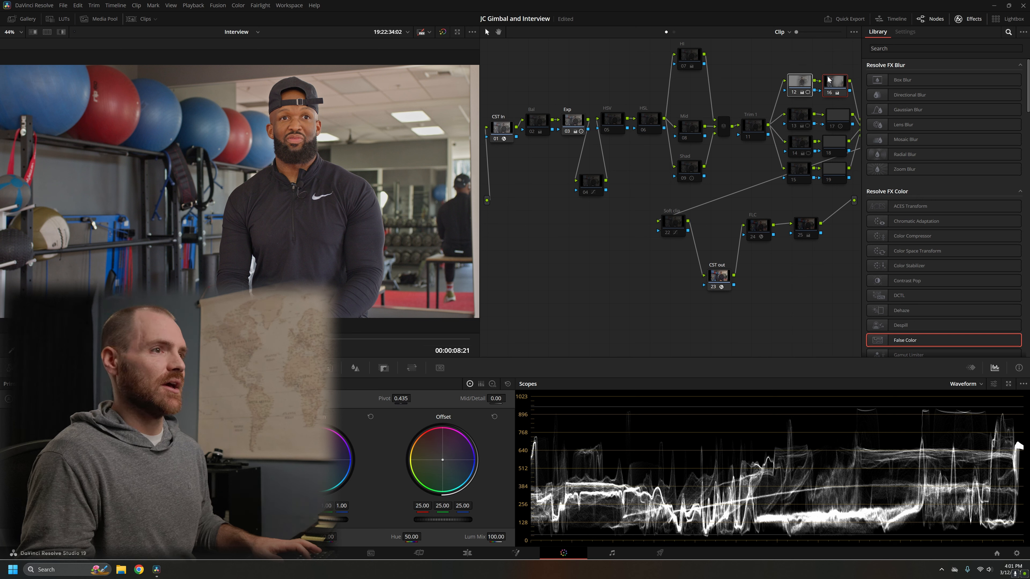
key("ctrl+d")
key("ctrl+d")
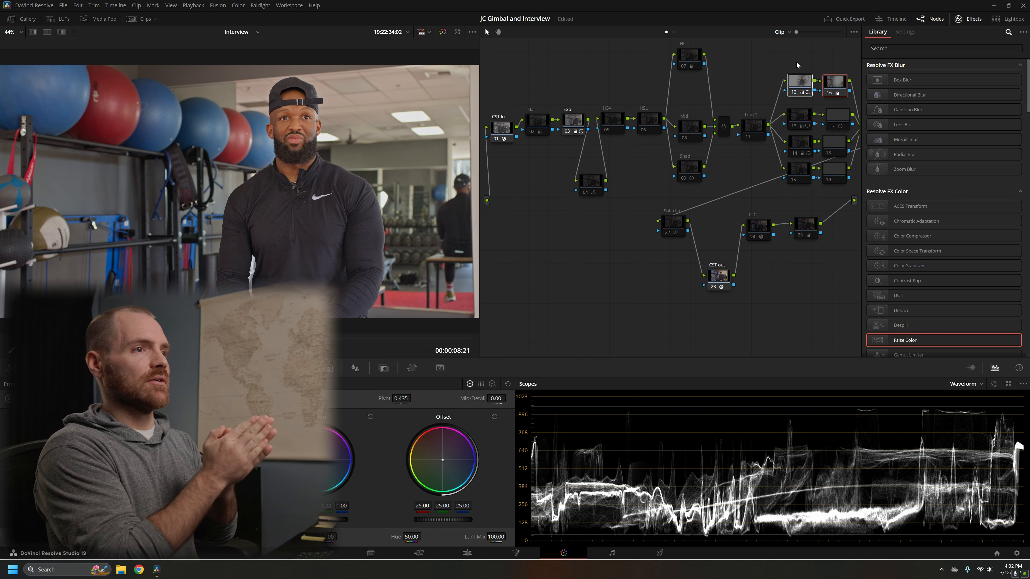
Step: Re-enable node 13 to show its darkening effect on the background
left_click(802, 116)
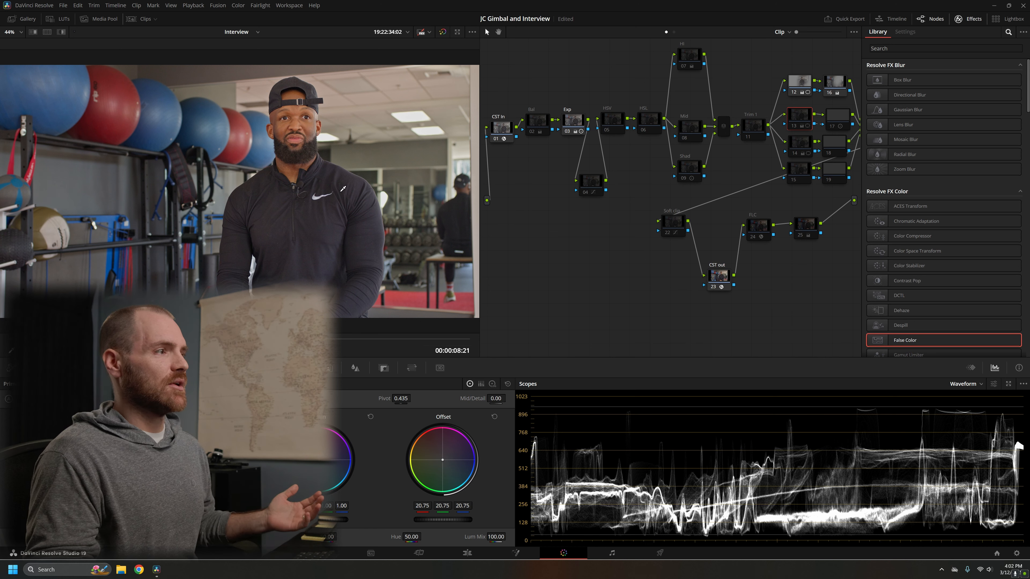
key("ctrl+d")
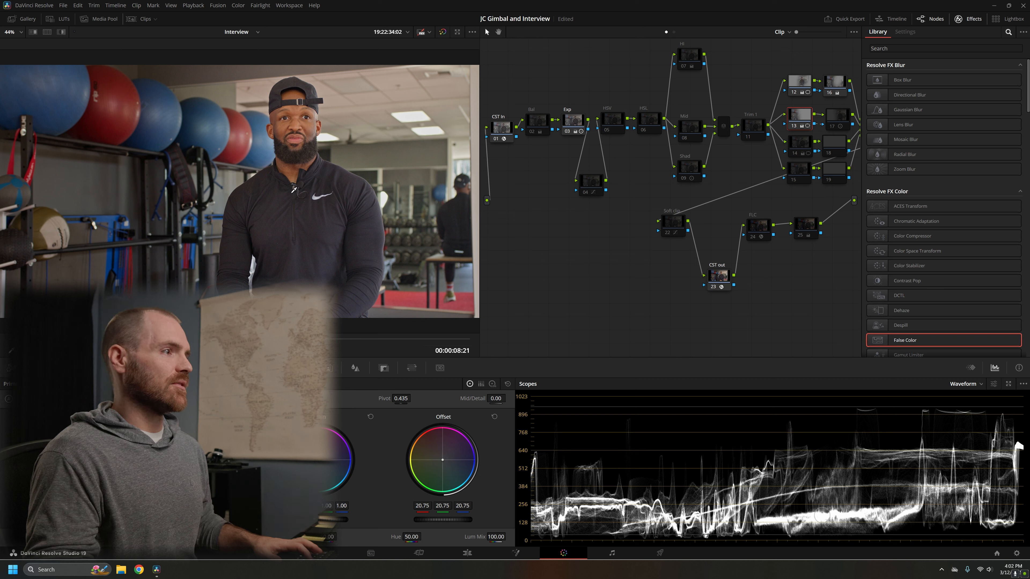
Step: Toggle node 13 to compare its effect on the background, leaving it enabled, and re-enable node 14
key("ctrl+d")
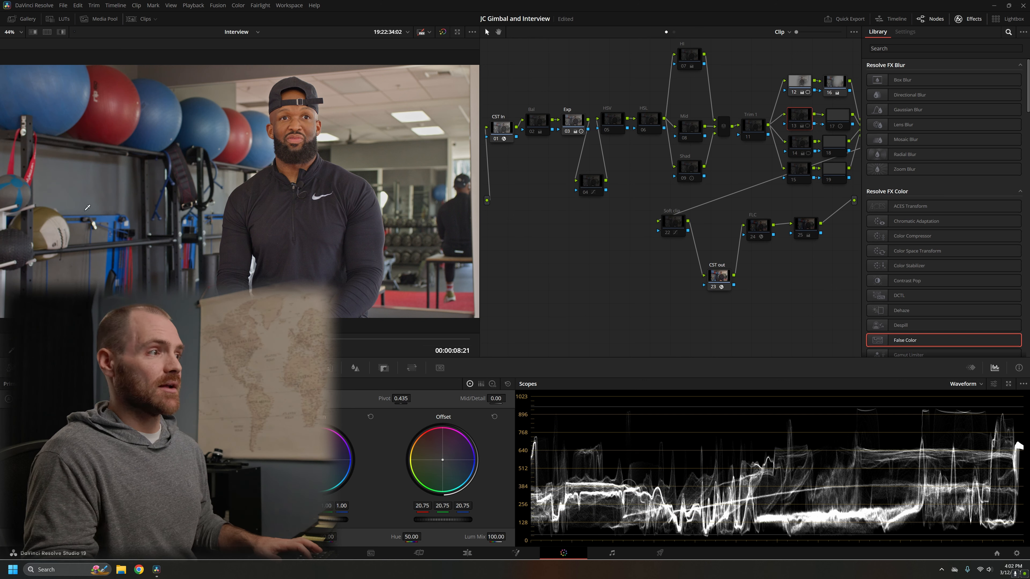
key("ctrl+d")
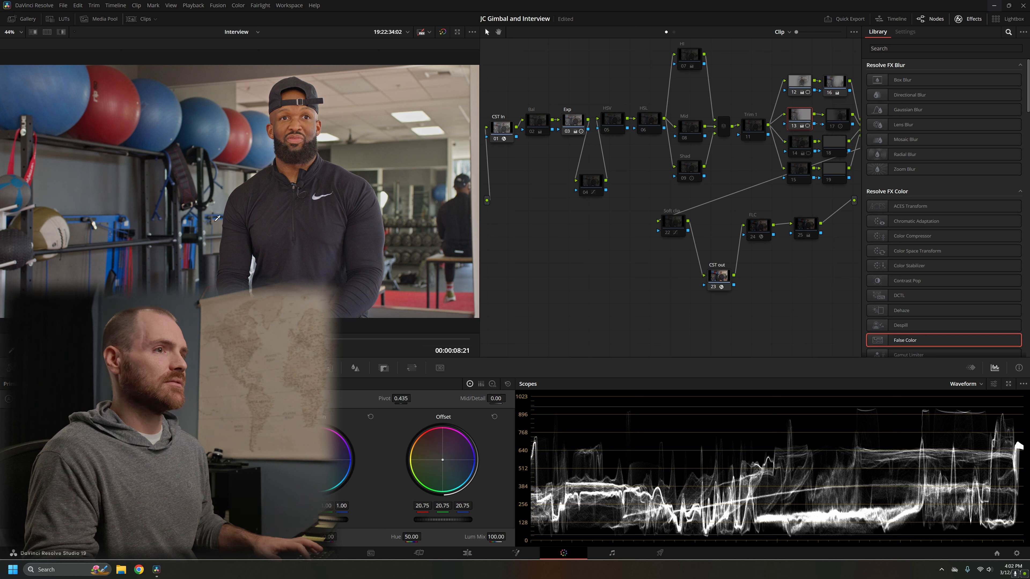
left_click(797, 142)
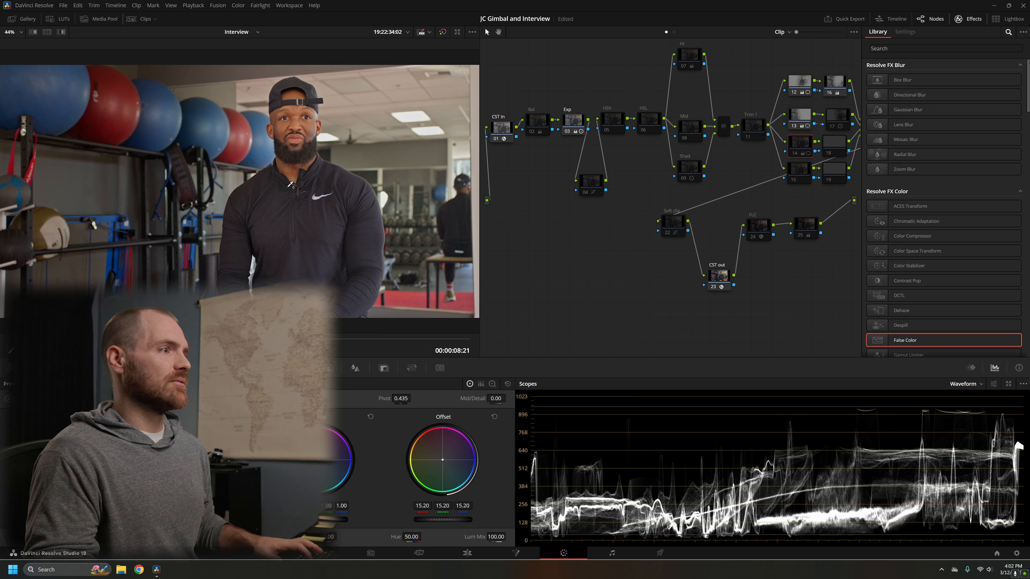
key("ctrl+d")
key("ctrl+d")
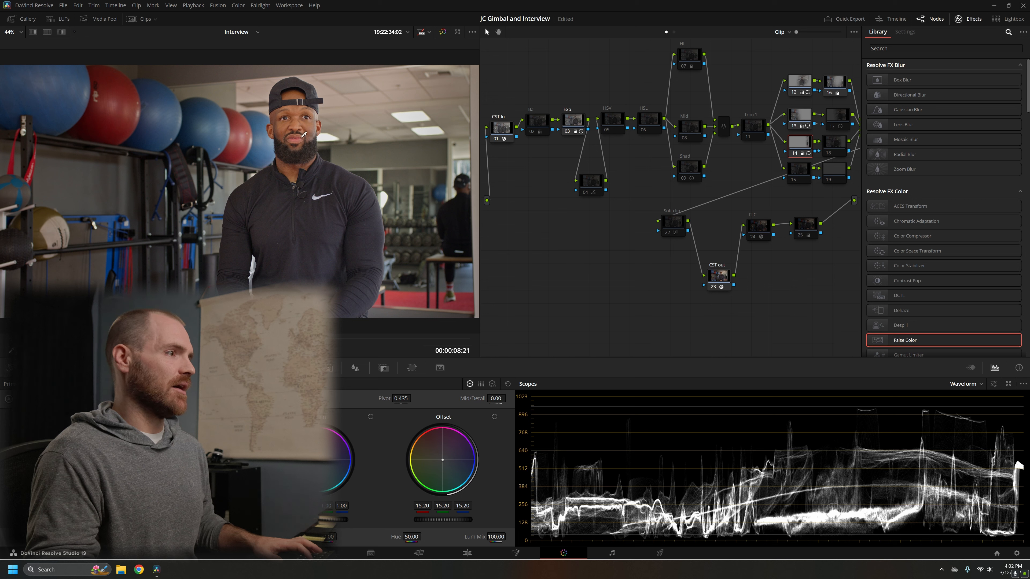
Step: Re-enable node 17, the Shad node, the Soft clip node, node 25 and the FLC node
left_click(839, 120)
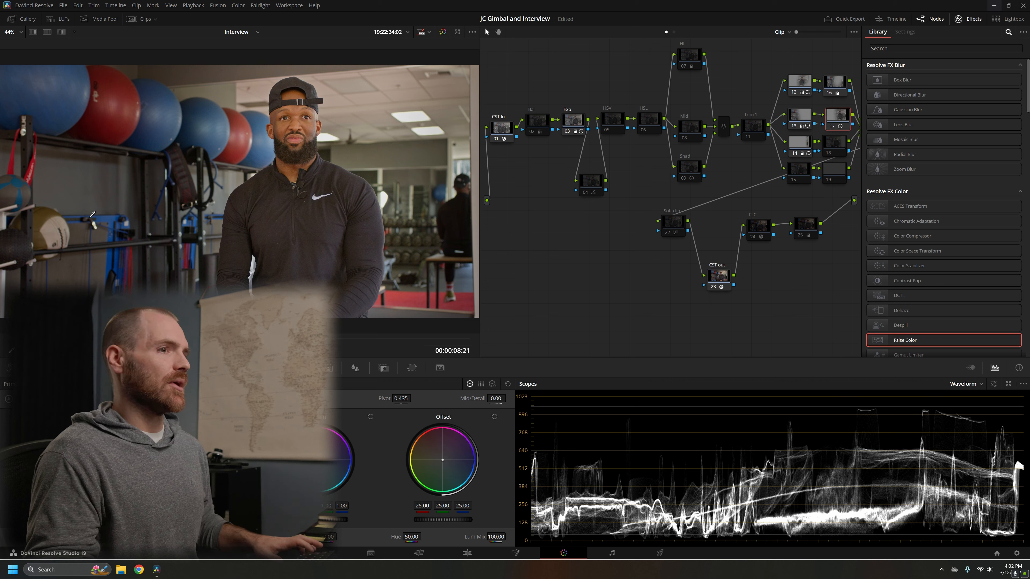
left_click(690, 174)
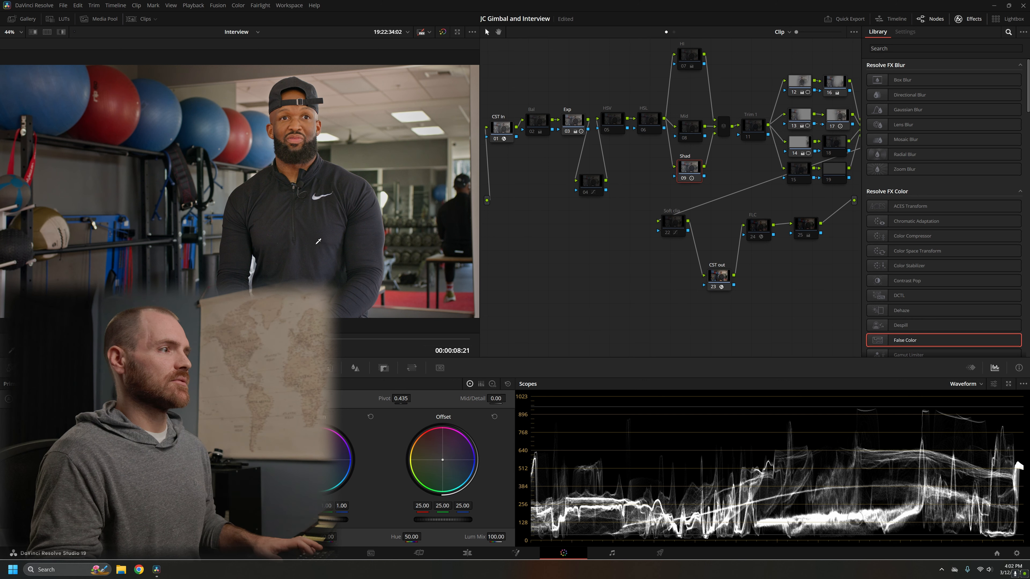
left_click(679, 216)
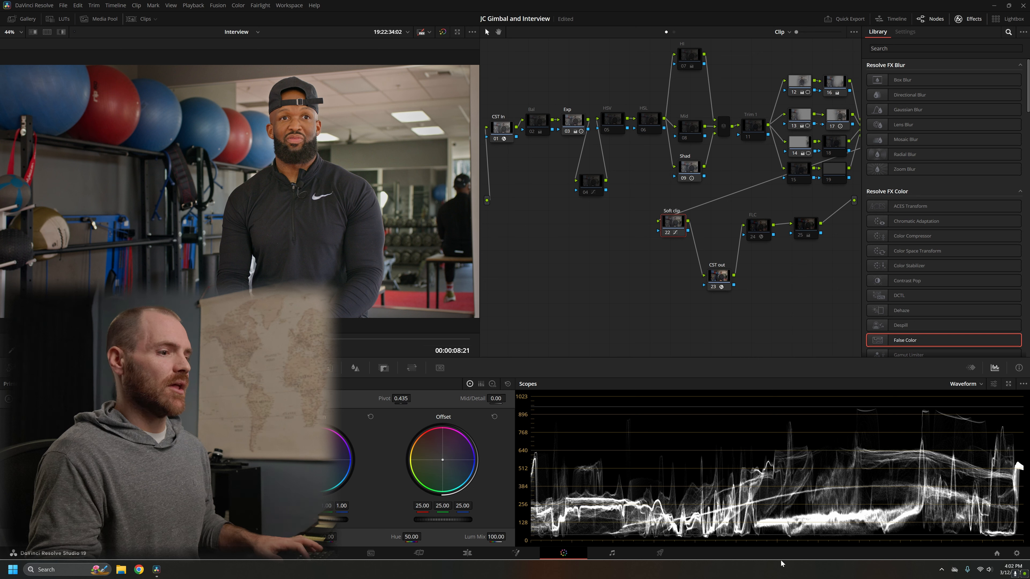
left_click(810, 226)
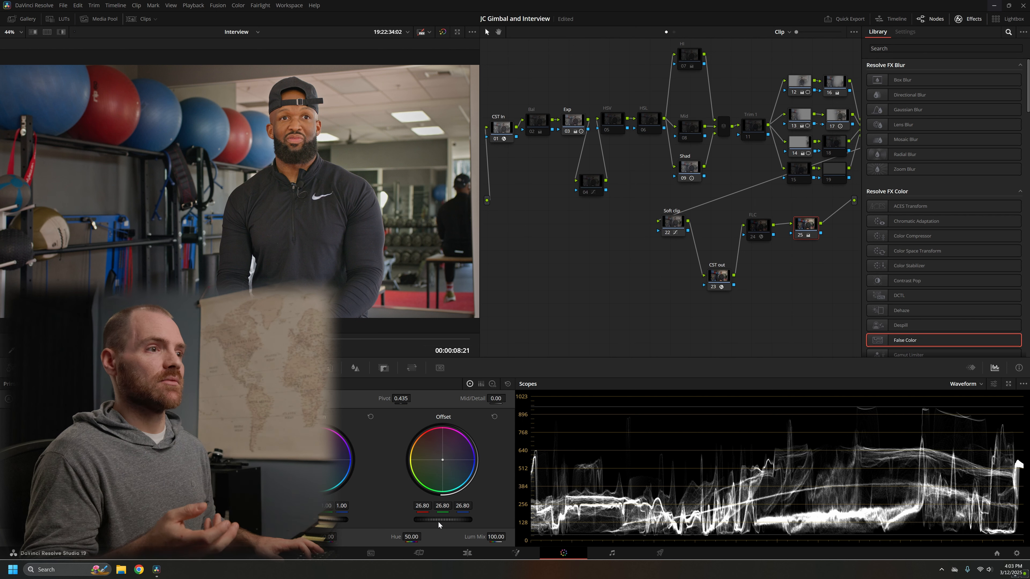
left_click(757, 225)
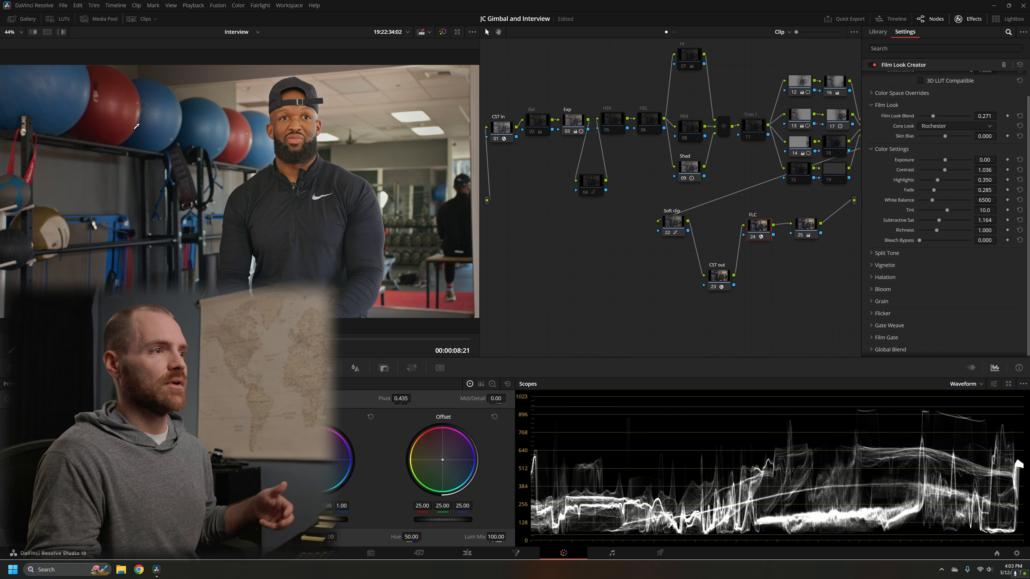
Step: In node 04, sample the man's face in the viewer to place points on the custom curve and make its spline handles editable
left_click_drag(606, 82, 649, 144)
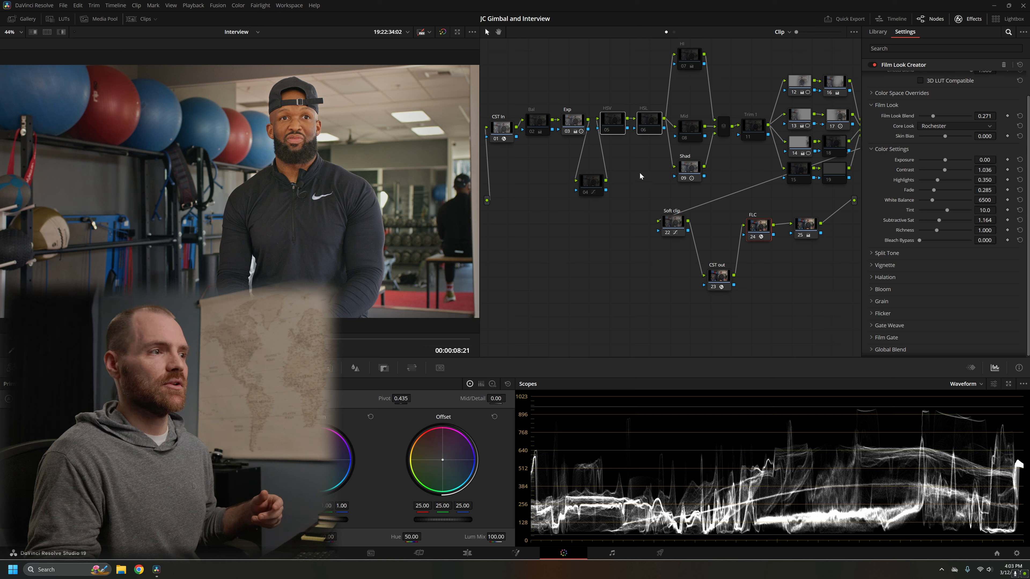
left_click(599, 188)
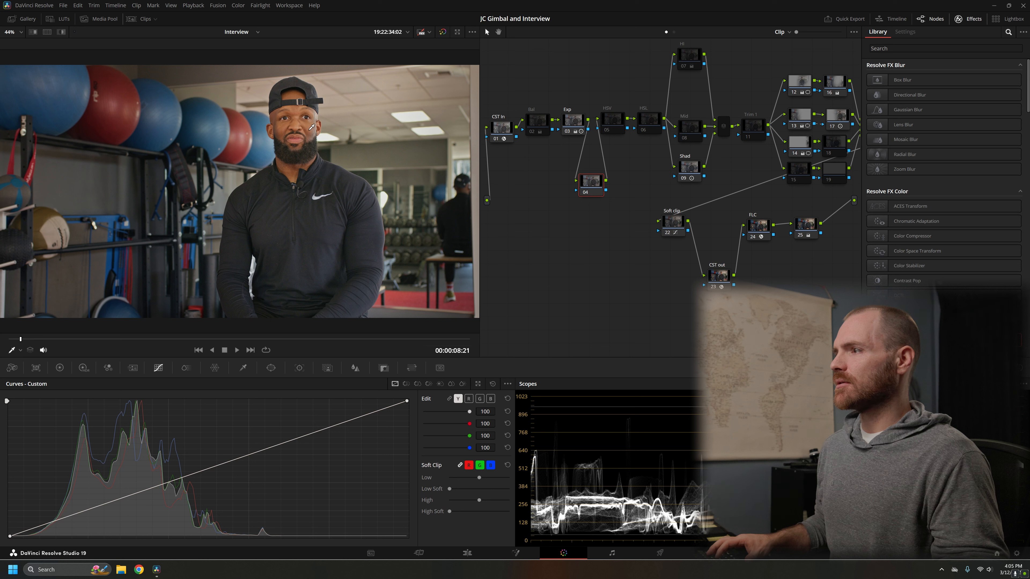
left_click(301, 125)
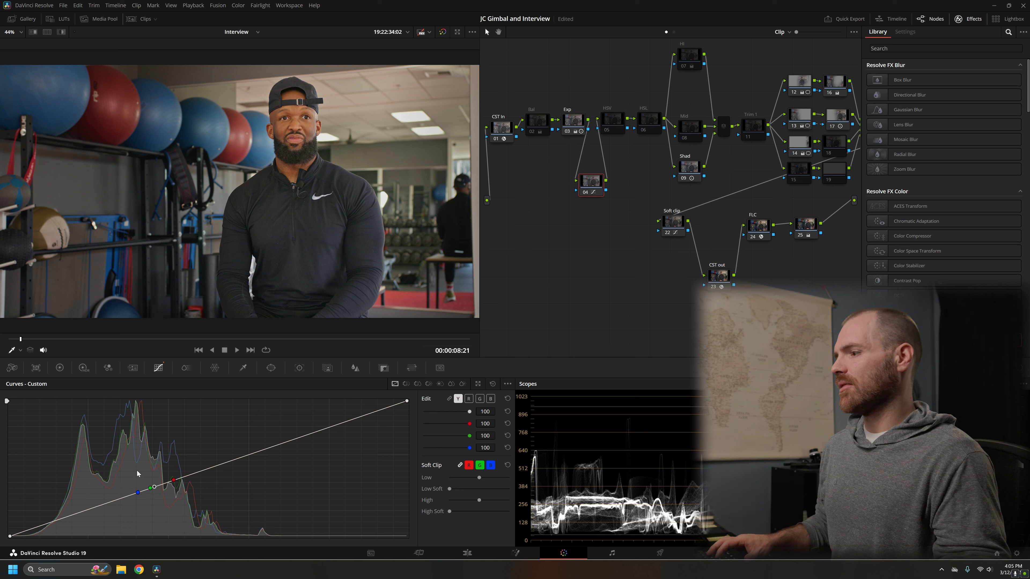
left_click(511, 384)
left_click(523, 438)
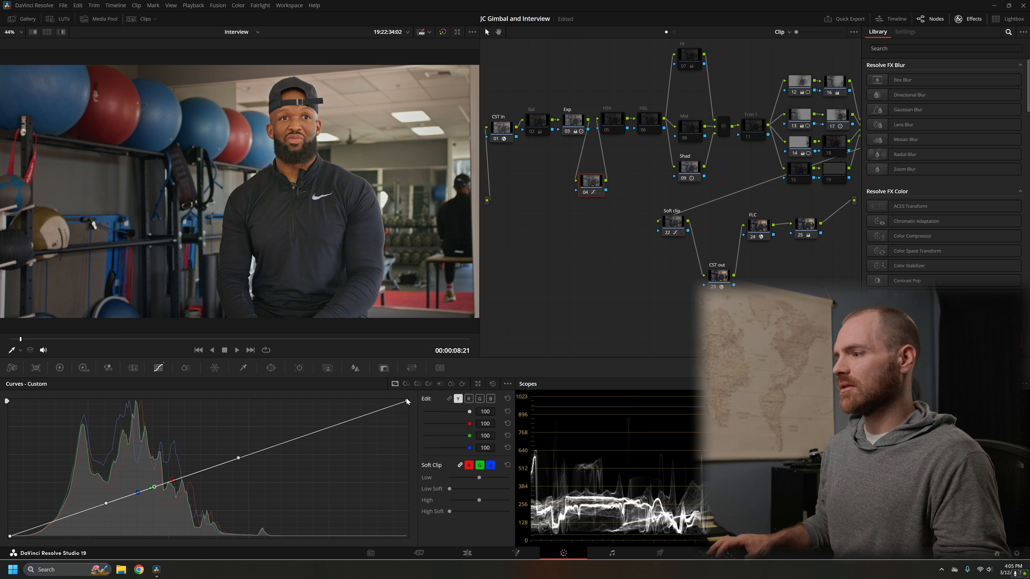
Step: Lower the highlight end of node 04's custom curve, smooth its rolloff handle and pull the shadow handle slightly down
left_click_drag(410, 403, 409, 436)
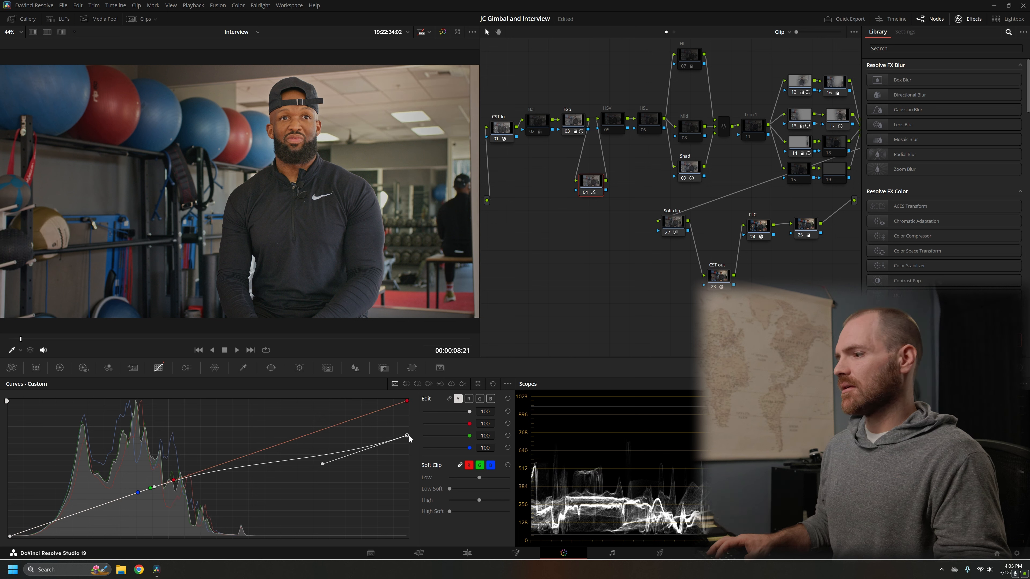
left_click_drag(323, 464, 319, 448)
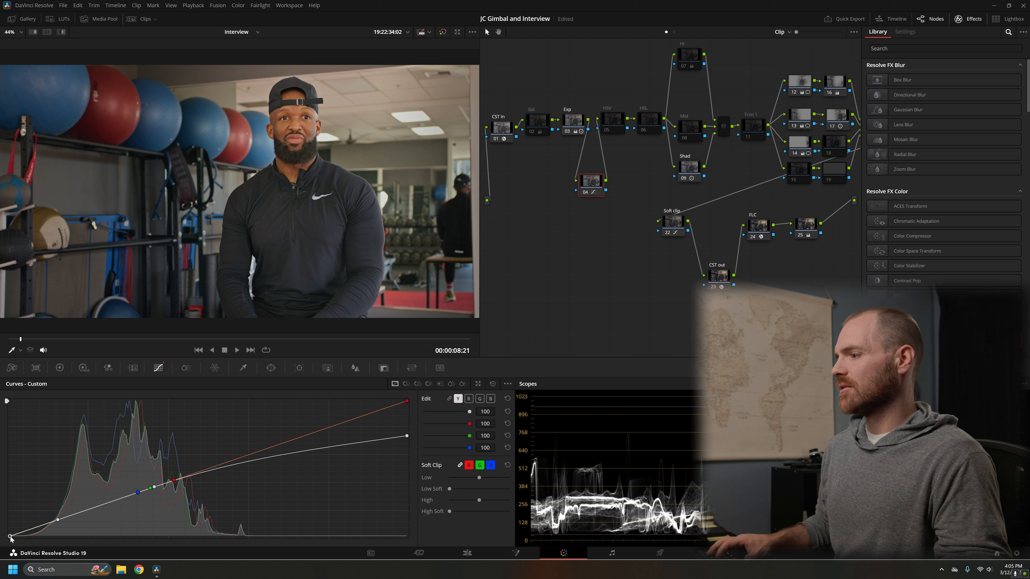
left_click_drag(58, 522, 61, 528)
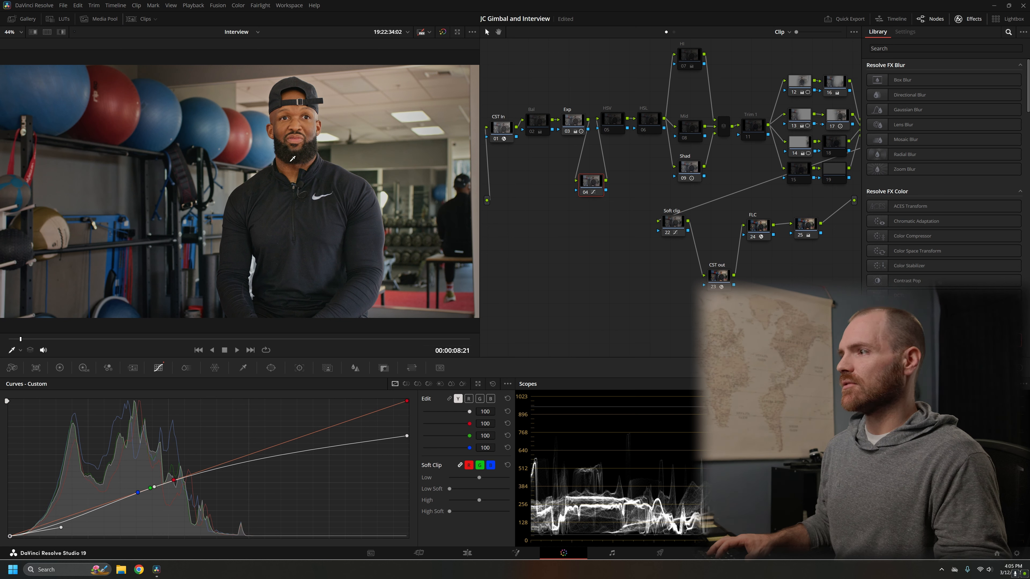
Step: Toggle node 04 off and on to compare the contrast curve's effect, leaving it enabled
key("ctrl+d")
key("ctrl+d")
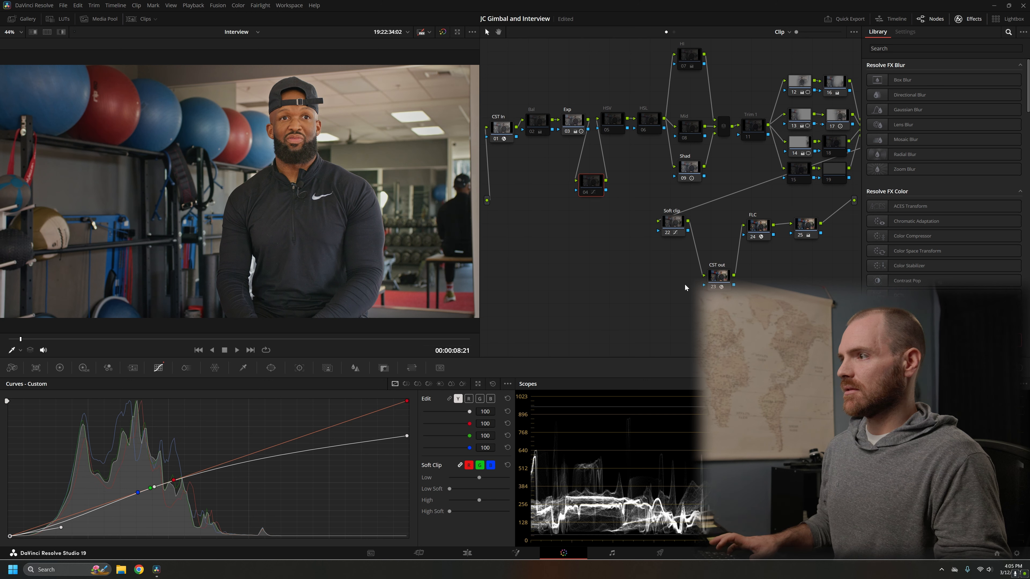
key("ctrl+d")
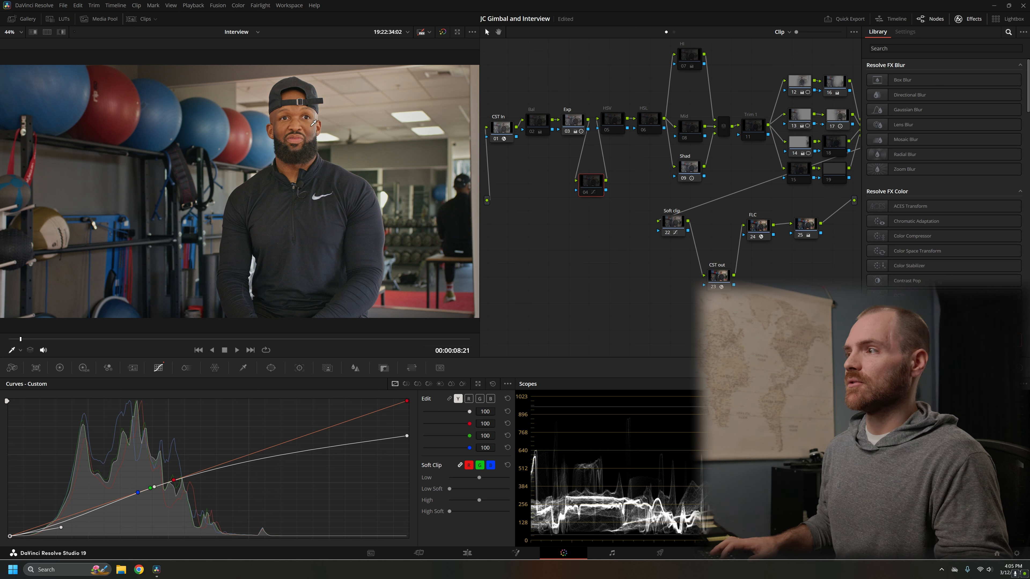
key("ctrl+d")
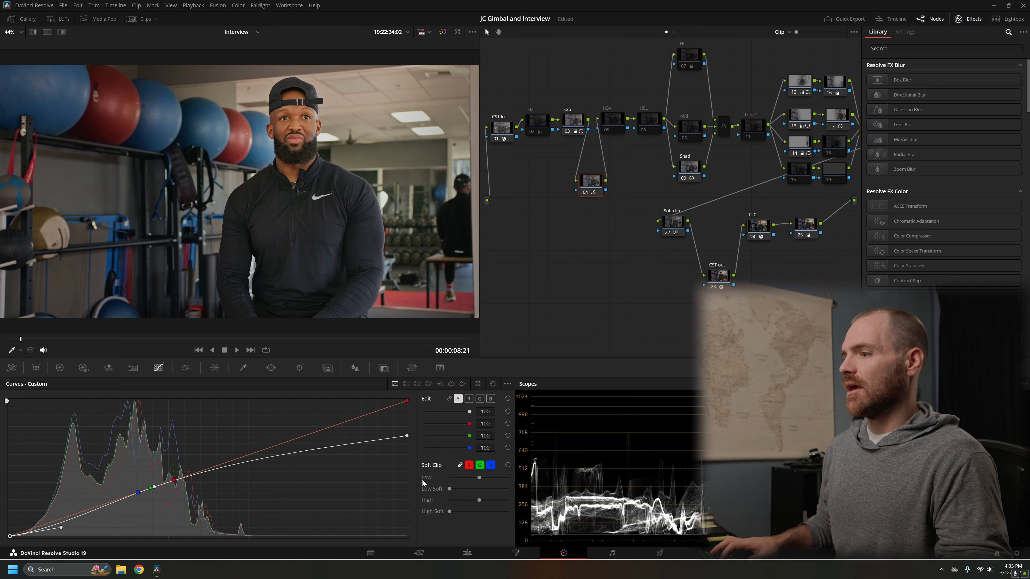
Step: Fine-tune node 04's curve by raising the highlight handle slightly and easing the shadow handle back up a little
left_click(408, 435)
left_click_drag(318, 448, 318, 444)
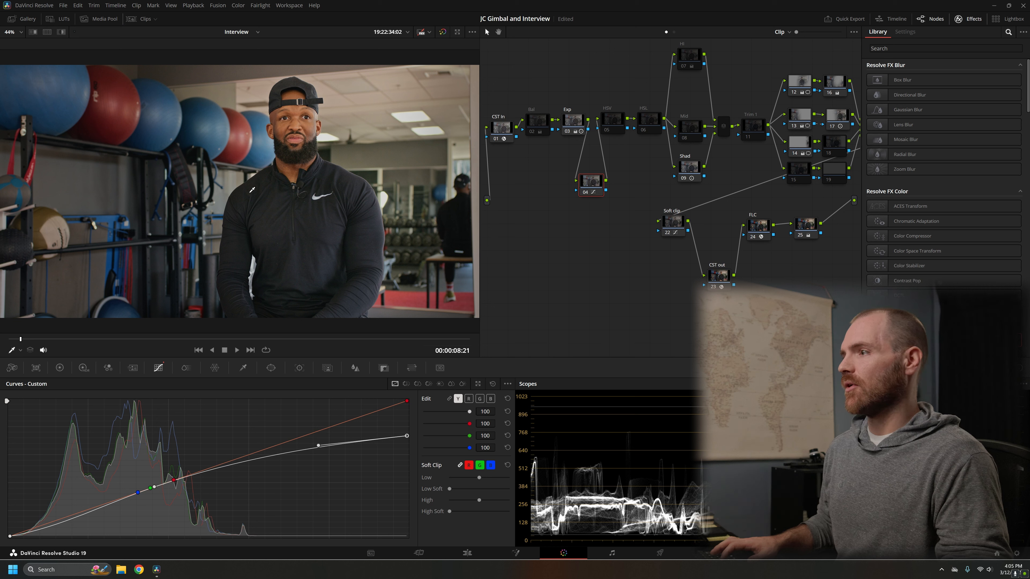
left_click(9, 536)
left_click_drag(59, 528, 56, 526)
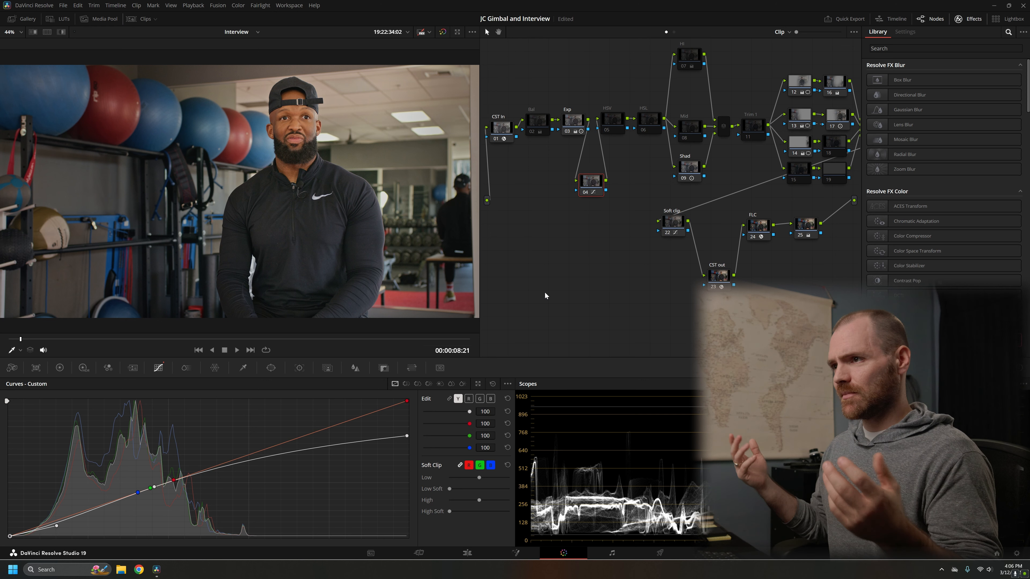
left_click(588, 129)
left_click(612, 128)
left_click(640, 128)
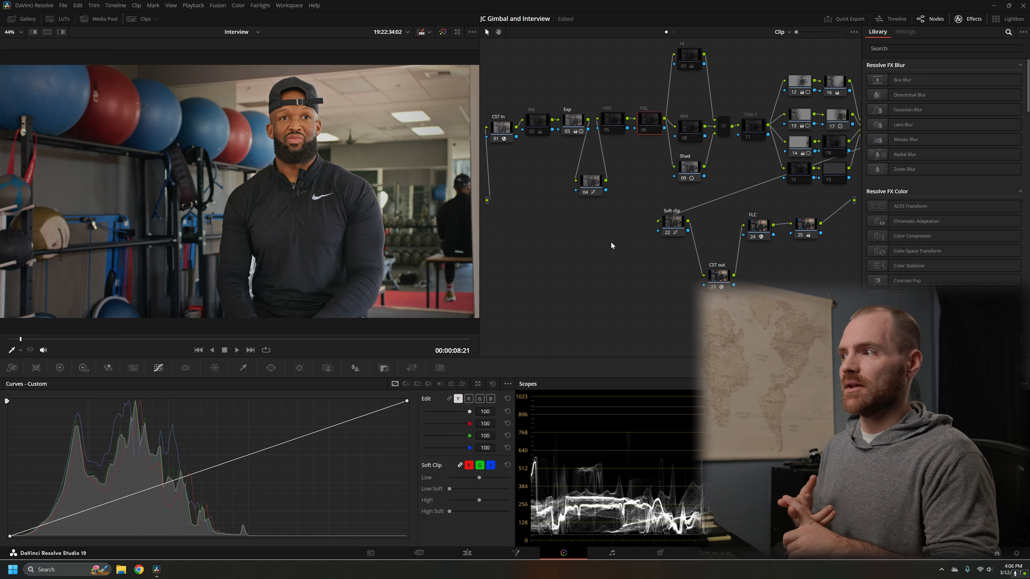
left_click_drag(530, 64, 851, 260)
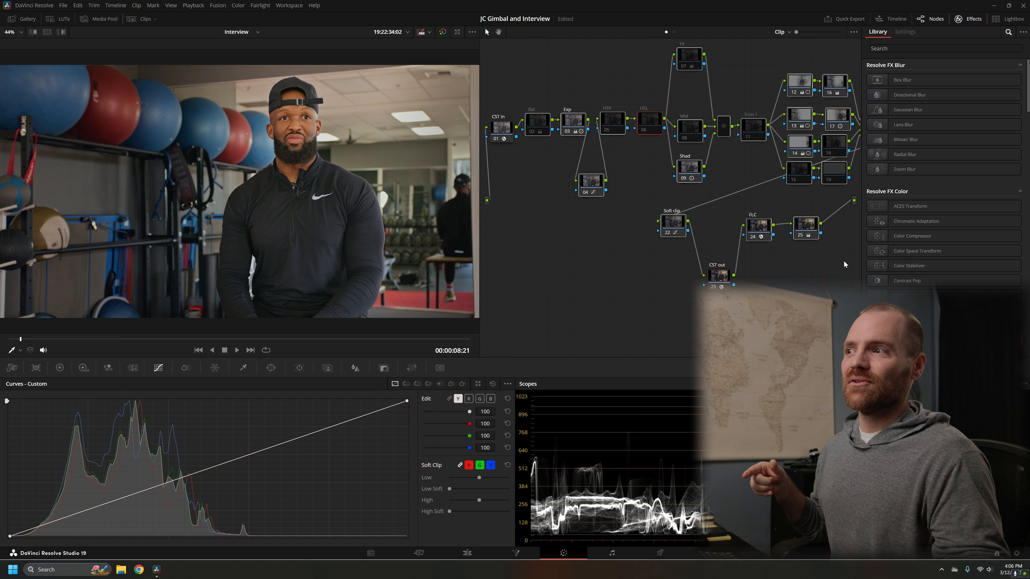
left_click(844, 261)
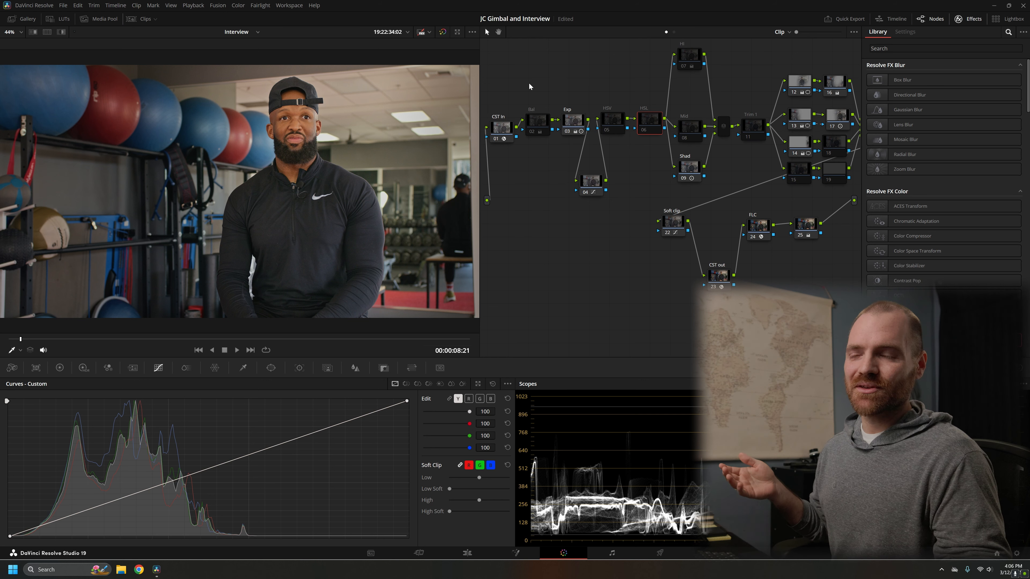
Step: Re-enable the remaining Bal, HSV, HSL, Mid, Trim 1, 15, 18 and 19 nodes together, toggling them to compare and leaving node 07 disabled
left_click_drag(529, 83, 857, 252)
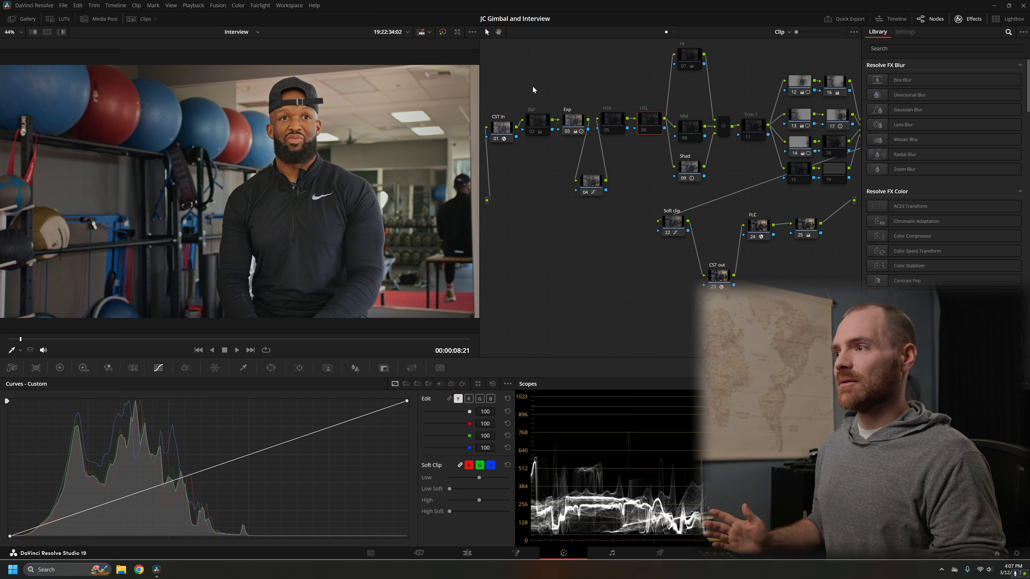
key("ctrl+d")
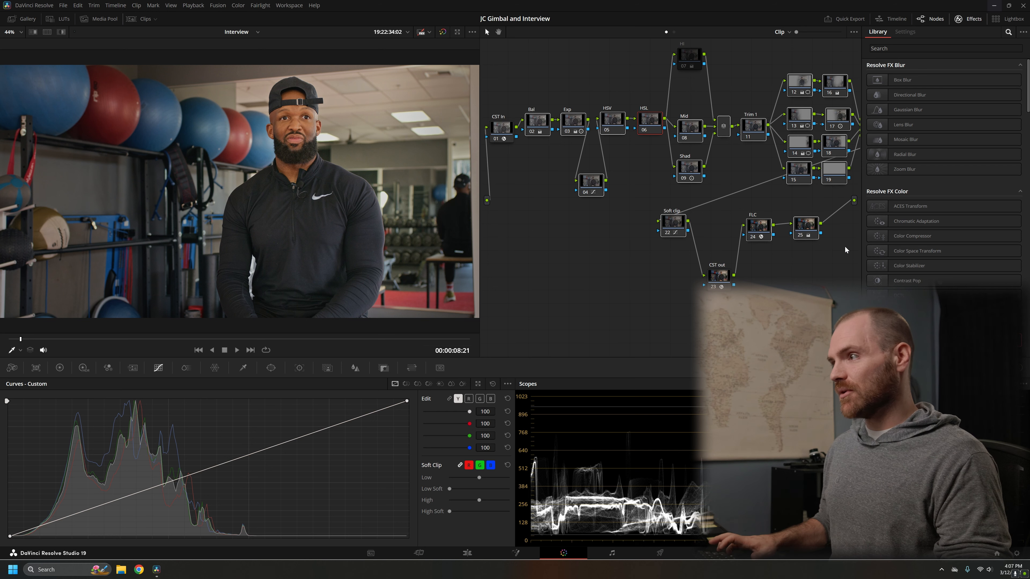
key("ctrl+d")
key("ctrl+d")
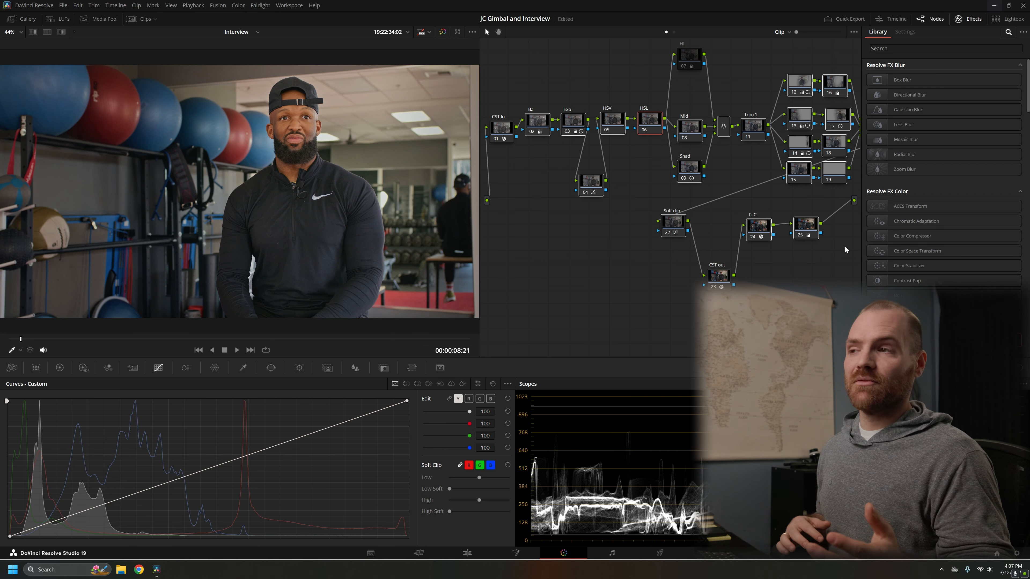
left_click(843, 247)
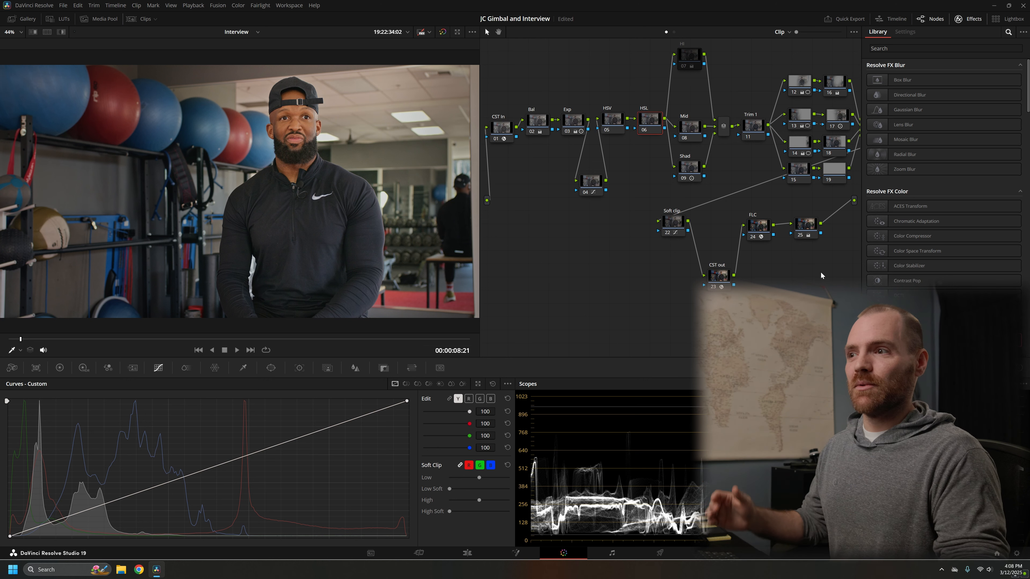
Step: Hide the effects library to widen the node graph and box-select the grading nodes across it
left_click_drag(539, 92, 849, 246)
left_click(846, 257)
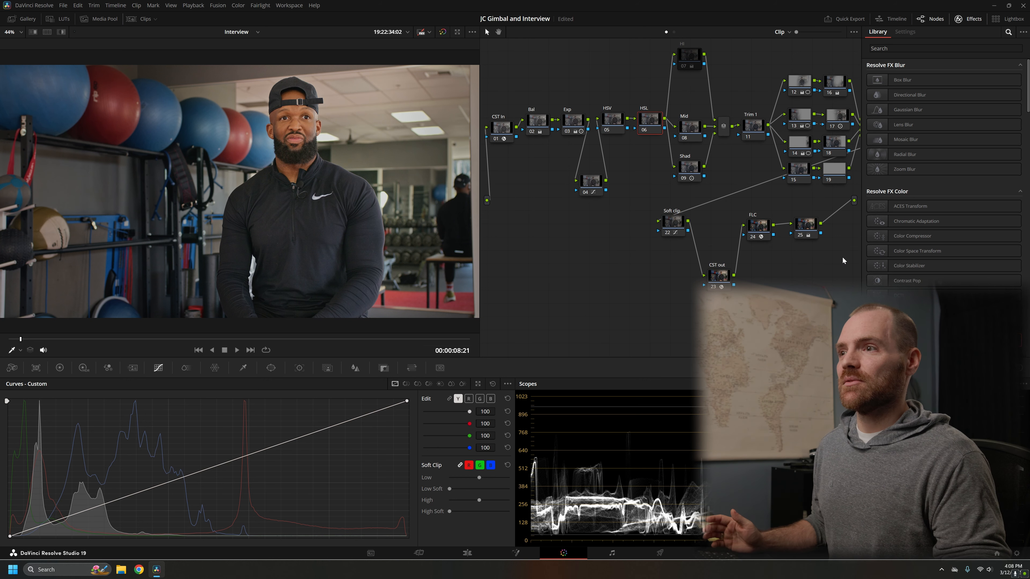
left_click(963, 24)
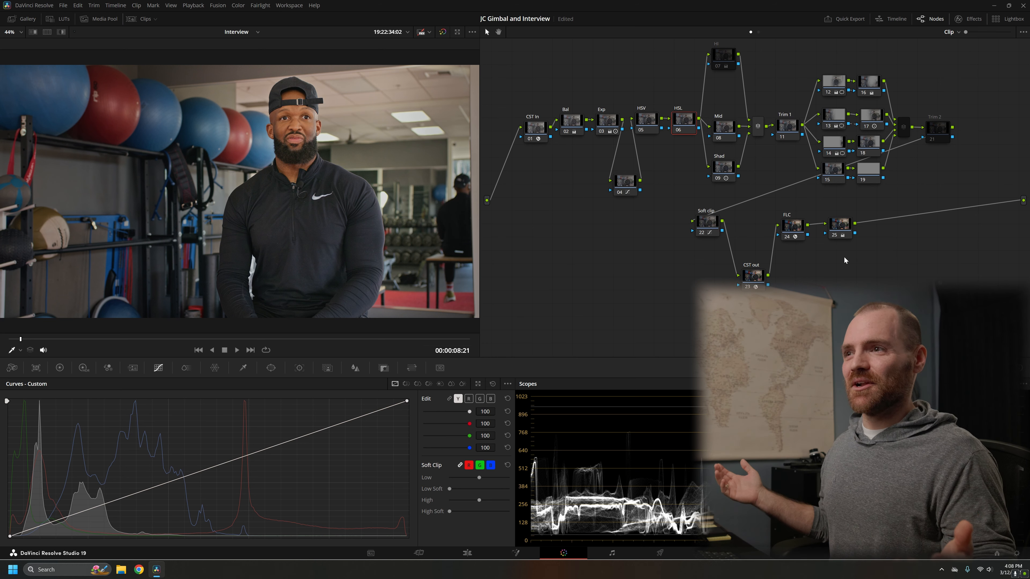
left_click_drag(517, 67, 987, 253)
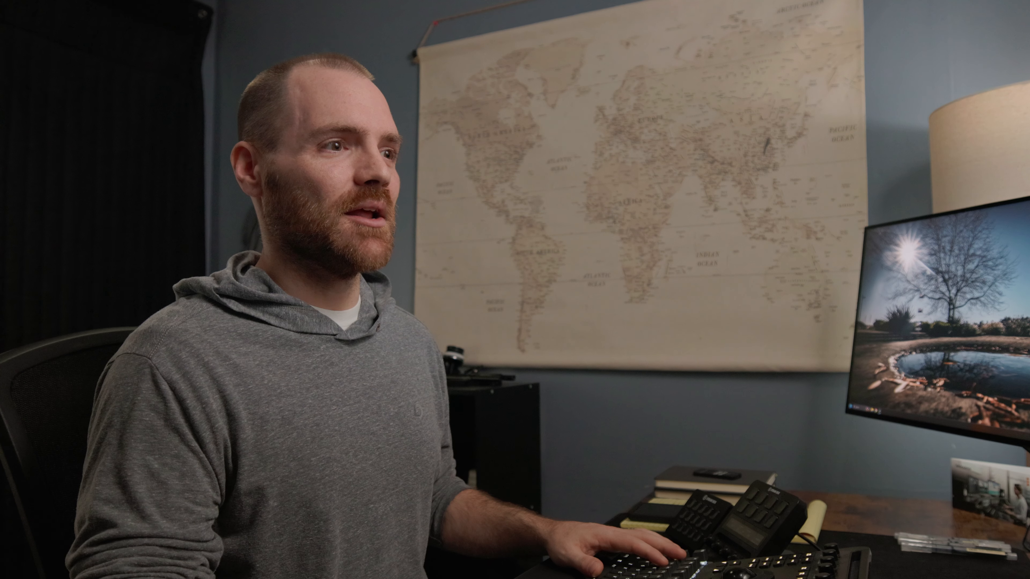